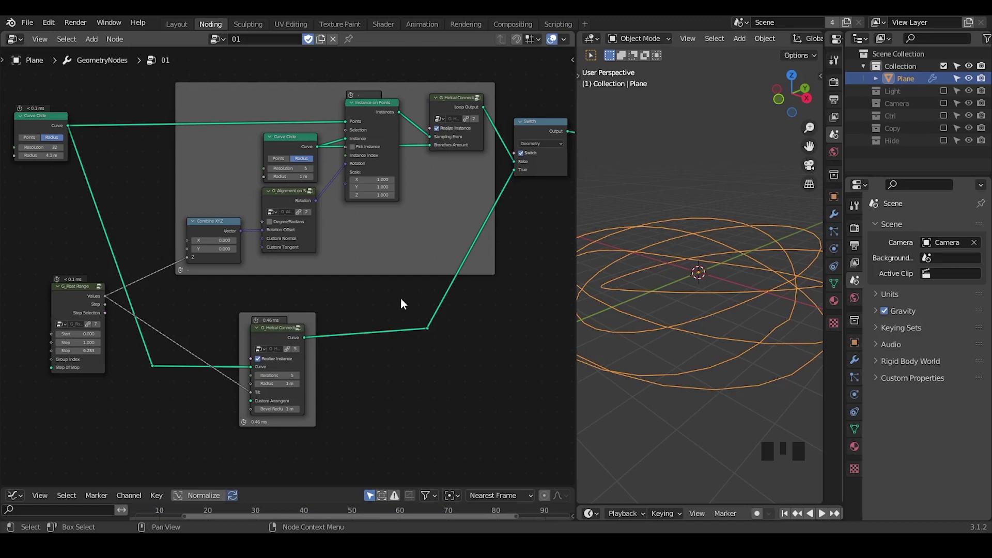
# Step: Widen the 3D viewport and preview the output of the base Curve Circle, followed by that of the Switch node
pyautogui.moveTo(348, 286); pyautogui.dragTo(403, 224, button='middle')
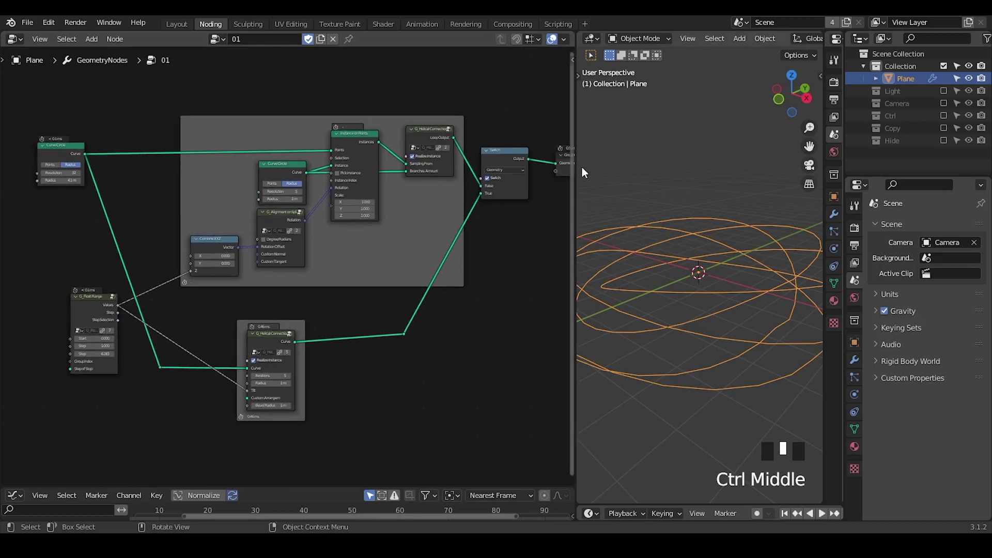
pyautogui.moveTo(577, 164); pyautogui.dragTo(510, 165)
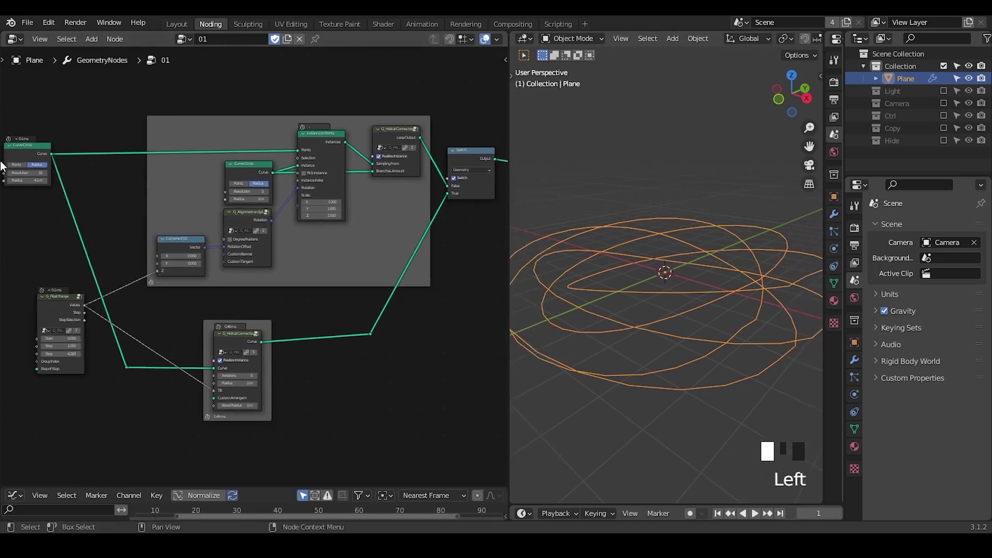
pyautogui.keyDown('alt'); pyautogui.keyDown('shift'); pyautogui.click(28, 153); pyautogui.keyUp('shift'); pyautogui.keyUp('alt')
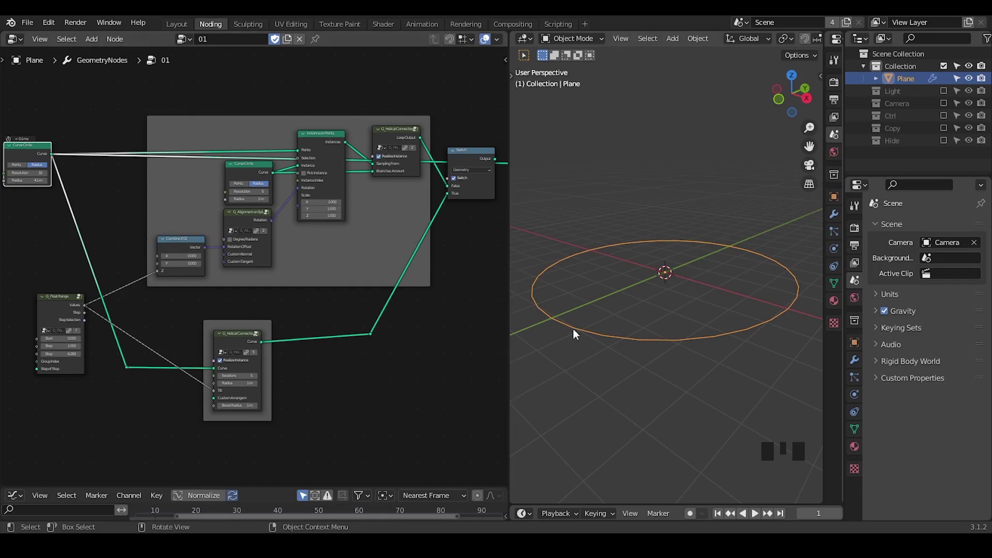
pyautogui.moveTo(454, 279); pyautogui.dragTo(435, 282, button='middle')
pyautogui.keyDown('alt'); pyautogui.keyDown('shift'); pyautogui.click(451, 162); pyautogui.keyUp('shift'); pyautogui.keyUp('alt')
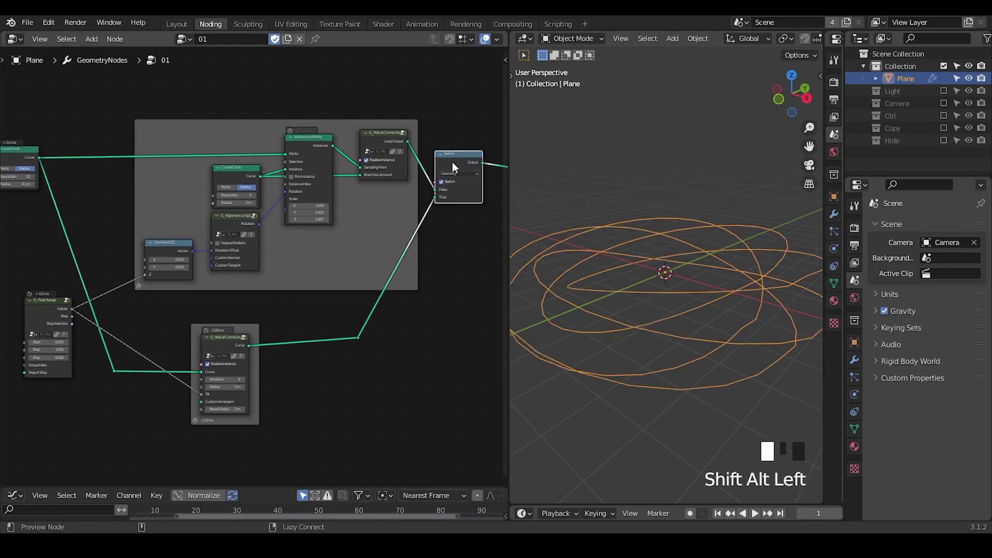
pyautogui.keyDown('ctrl'); pyautogui.moveTo(665, 266); pyautogui.dragTo(664, 295, button='middle'); pyautogui.keyUp('ctrl')
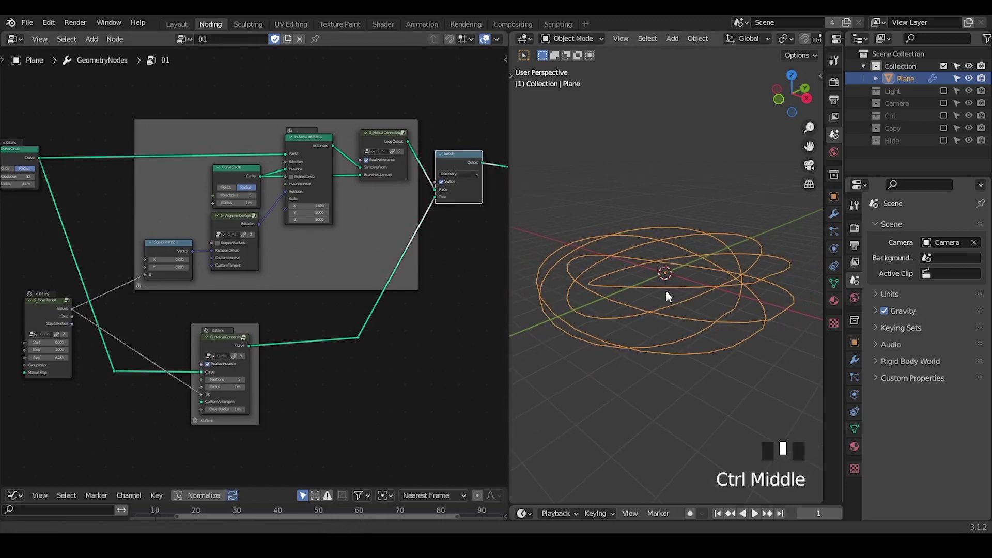
# Step: Add a G_Bevel Curve node group on the link between the Switch and the Group Output
pyautogui.moveTo(420, 267); pyautogui.dragTo(408, 248, button='middle')
pyautogui.hotkey('ctrl', 'a')
pyautogui.write('bevel')
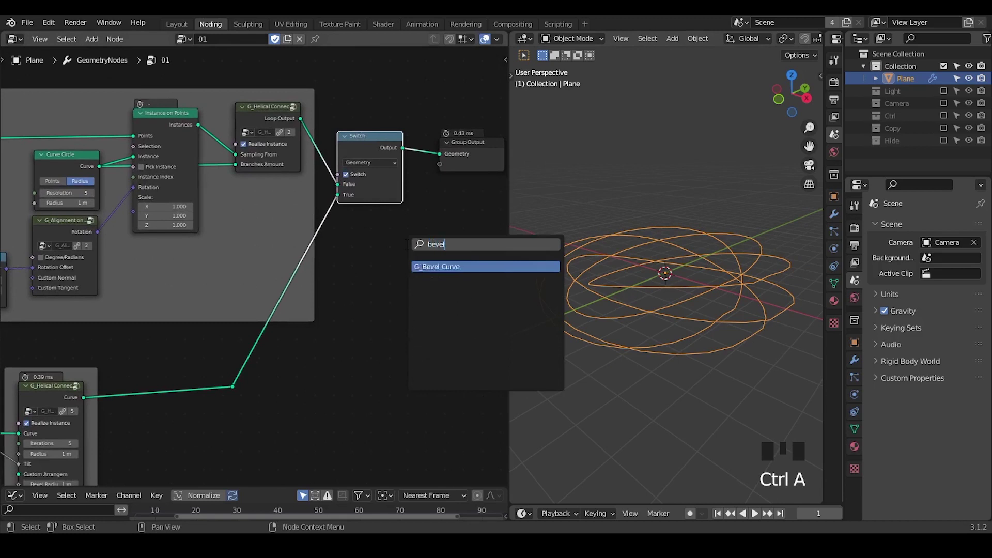
pyautogui.press('Return')
pyautogui.click(337, 129)
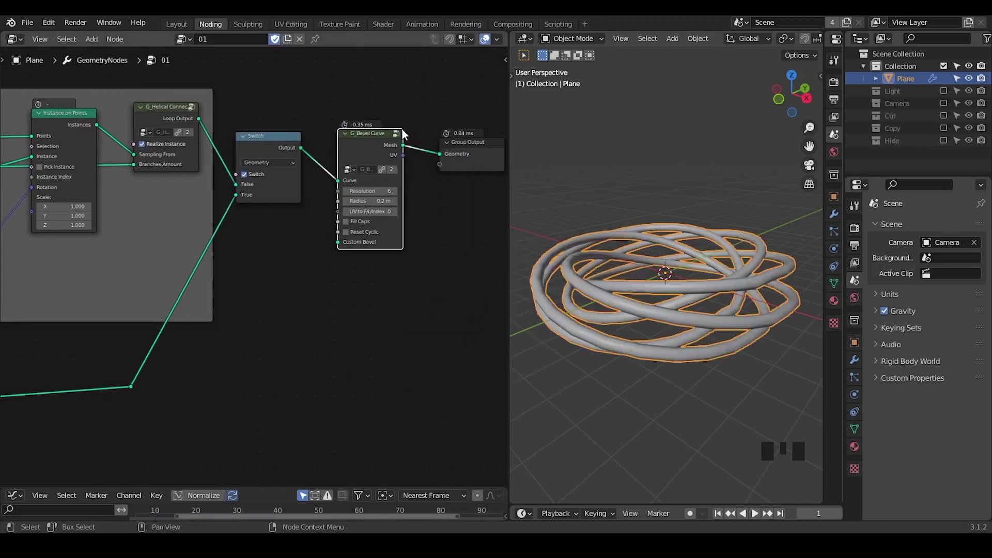
# Step: Increase the G_Bevel Curve radius to 0.62 m and view the thickened rings from different angles
pyautogui.moveTo(667, 289); pyautogui.dragTo(671, 299, button='middle')
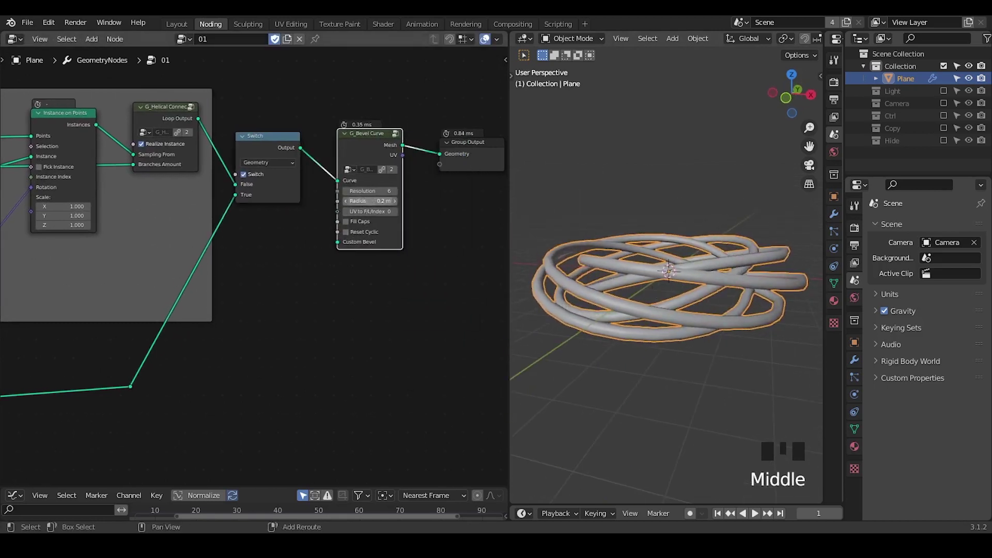
pyautogui.keyDown('shift'); pyautogui.moveTo(370, 201); pyautogui.dragTo(398, 201); pyautogui.keyUp('shift')
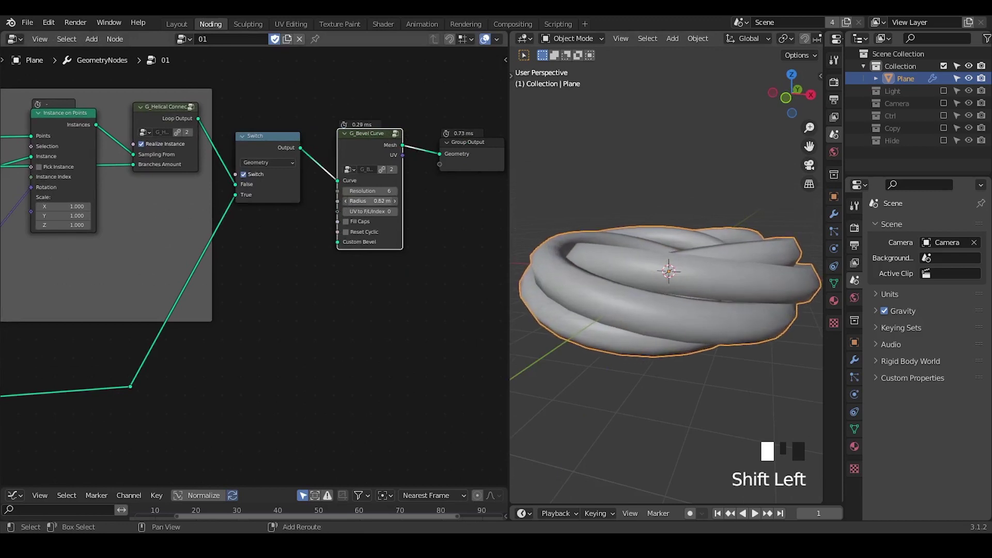
pyautogui.moveTo(565, 274); pyautogui.dragTo(646, 293, button='middle')
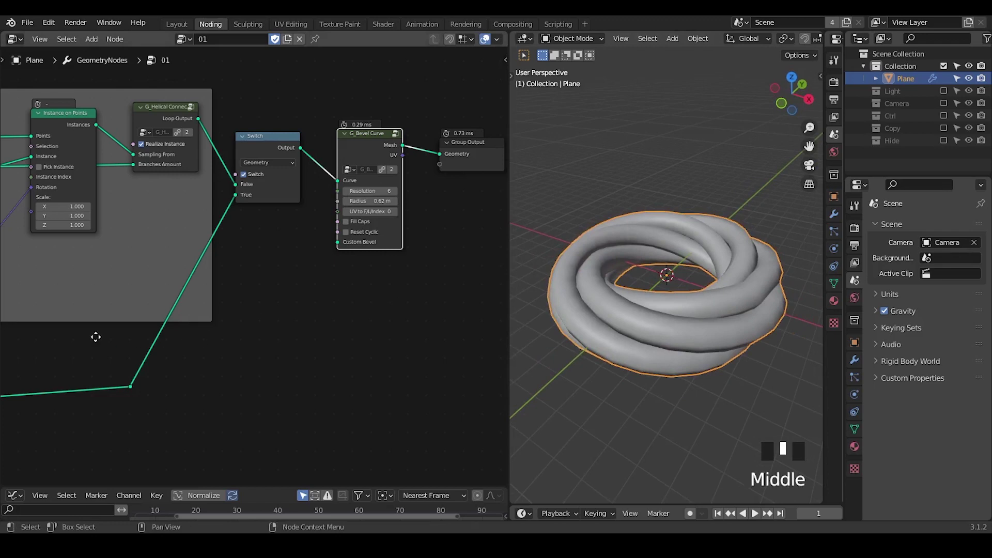
# Step: Toggle the Switch node on and off to compare both helical connection setups, leaving Switch disabled
pyautogui.moveTo(95, 336); pyautogui.dragTo(338, 320, button='middle')
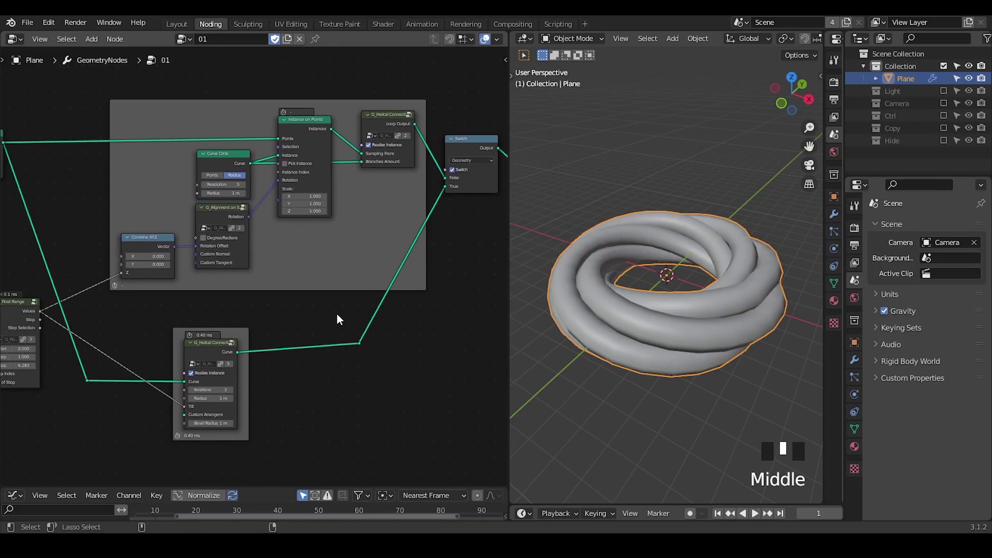
pyautogui.hotkey('shift', 'ctrl', 'alt', 'q')
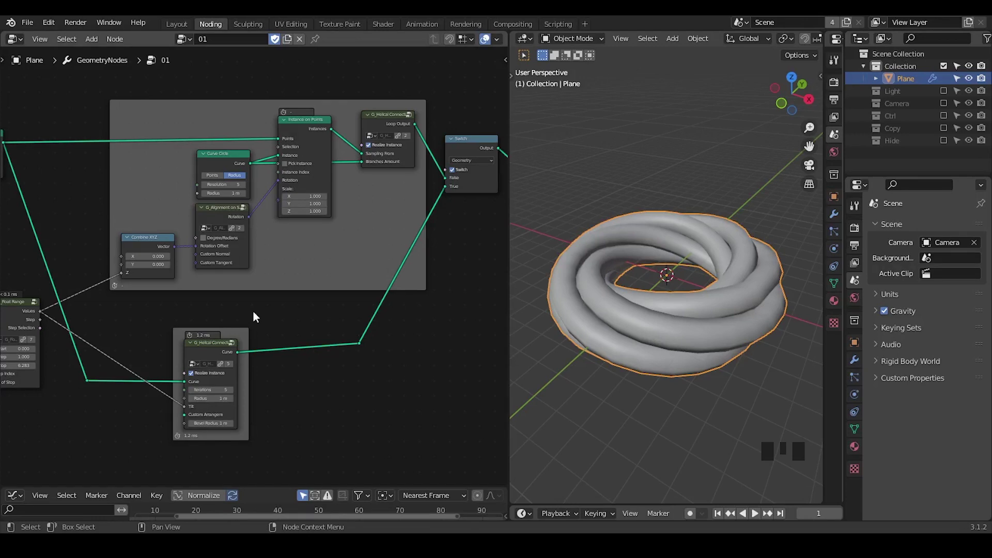
pyautogui.keyDown('ctrl'); pyautogui.moveTo(279, 310); pyautogui.dragTo(279, 326, button='middle'); pyautogui.keyUp('ctrl')
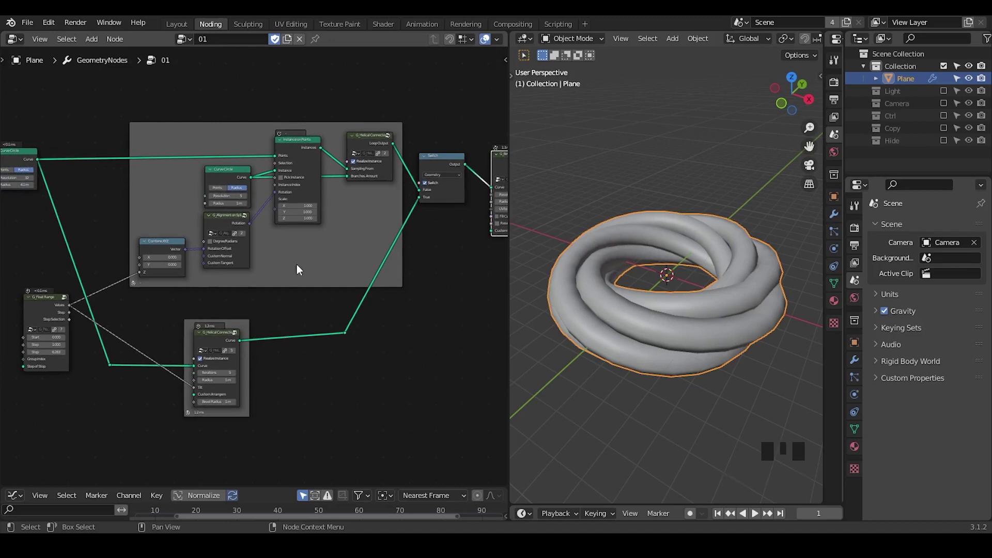
pyautogui.click(429, 184)
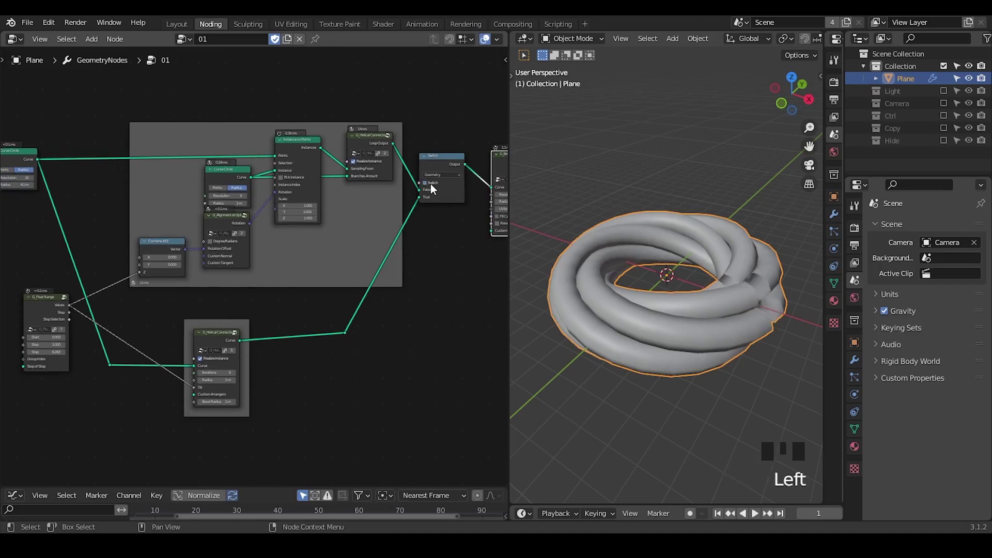
pyautogui.click(430, 184)
pyautogui.click(430, 184)
pyautogui.click(430, 184)
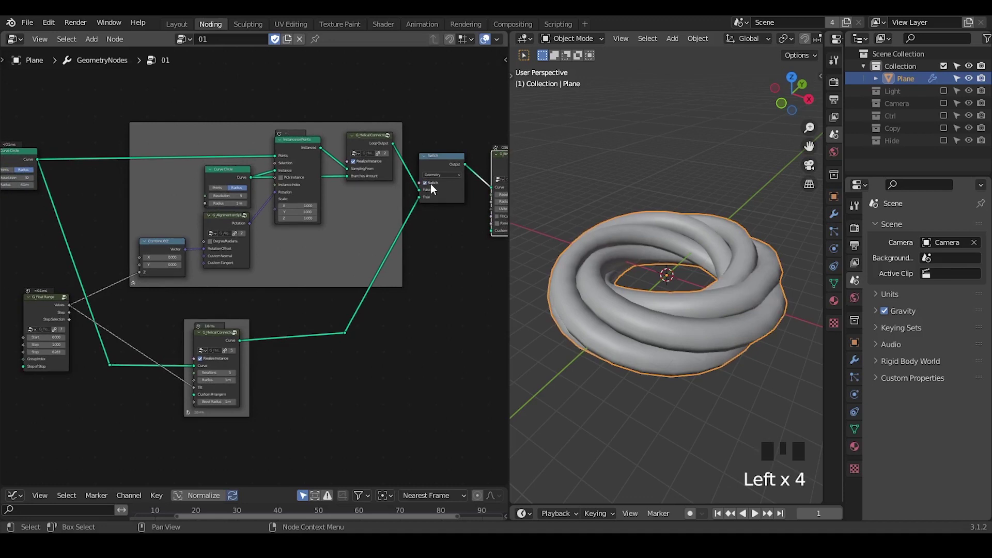
pyautogui.click(430, 183)
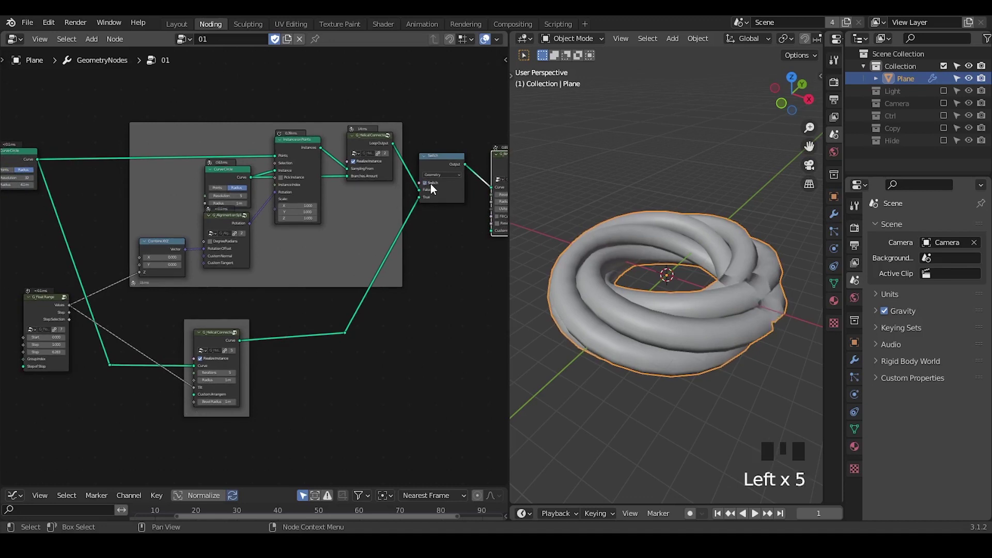
# Step: Shift the large upper node frame slightly left and the small lower frame slightly right in the node tree
pyautogui.click(251, 127)
pyautogui.press('g')
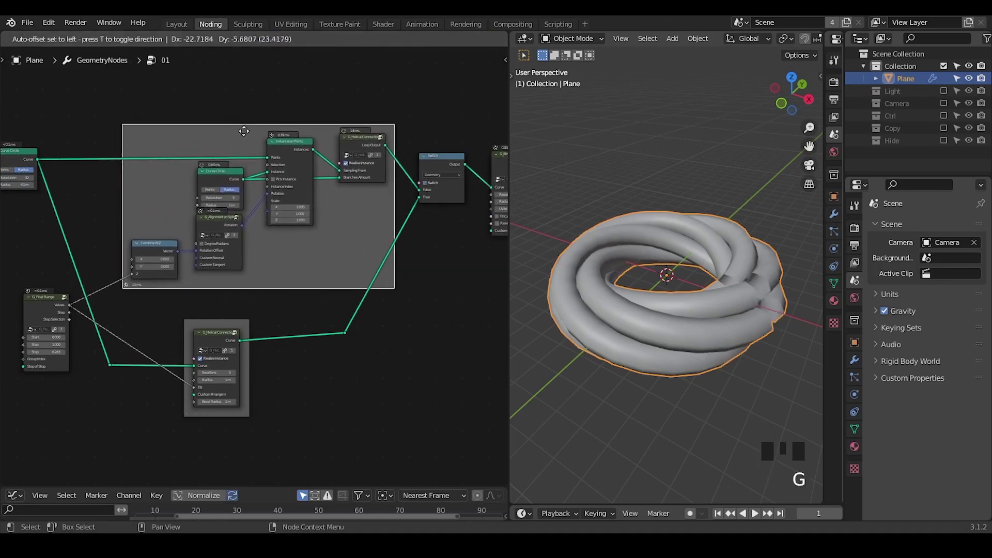
pyautogui.click(242, 128)
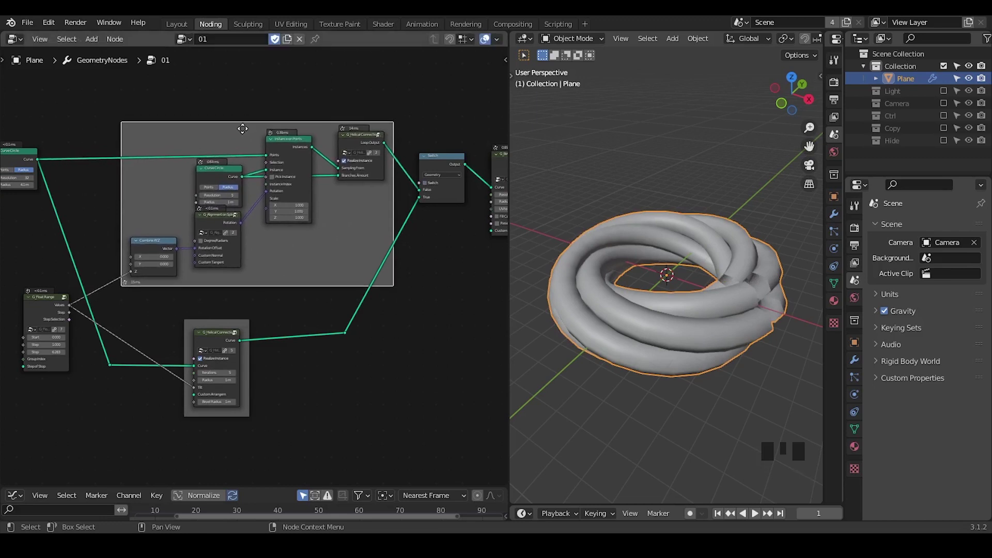
pyautogui.click(225, 324)
pyautogui.press('g')
pyautogui.click(240, 324)
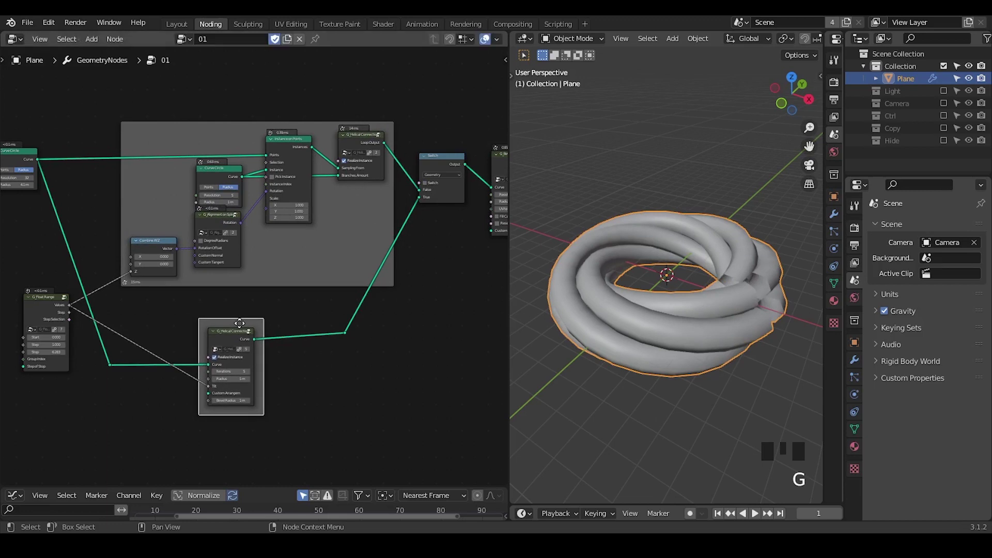
# Step: Examine the node timings in the upper frame, selecting the helical connection node and the instancing nodes, and re-evaluate the tree
pyautogui.moveTo(296, 339); pyautogui.dragTo(290, 335, button='middle')
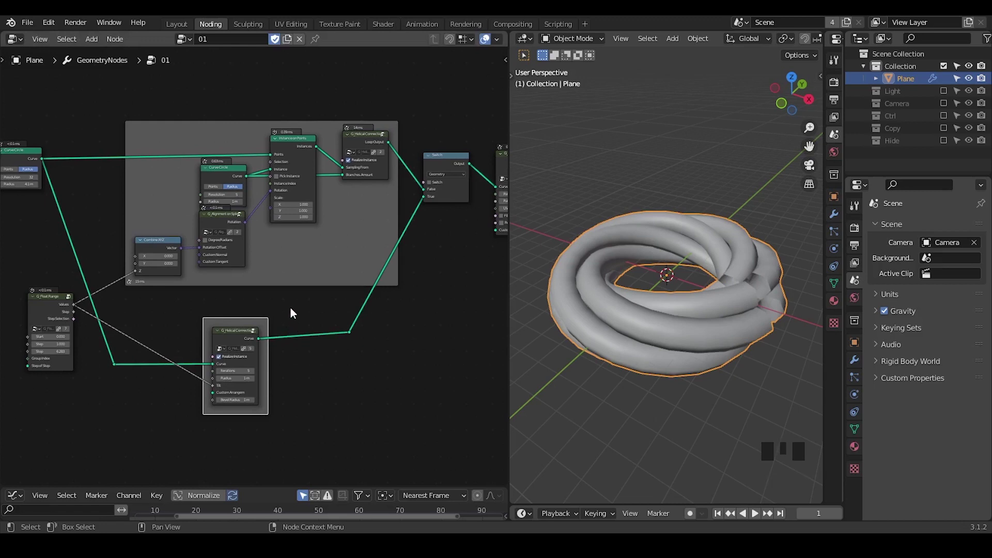
pyautogui.moveTo(253, 323); pyautogui.dragTo(275, 305, button='middle')
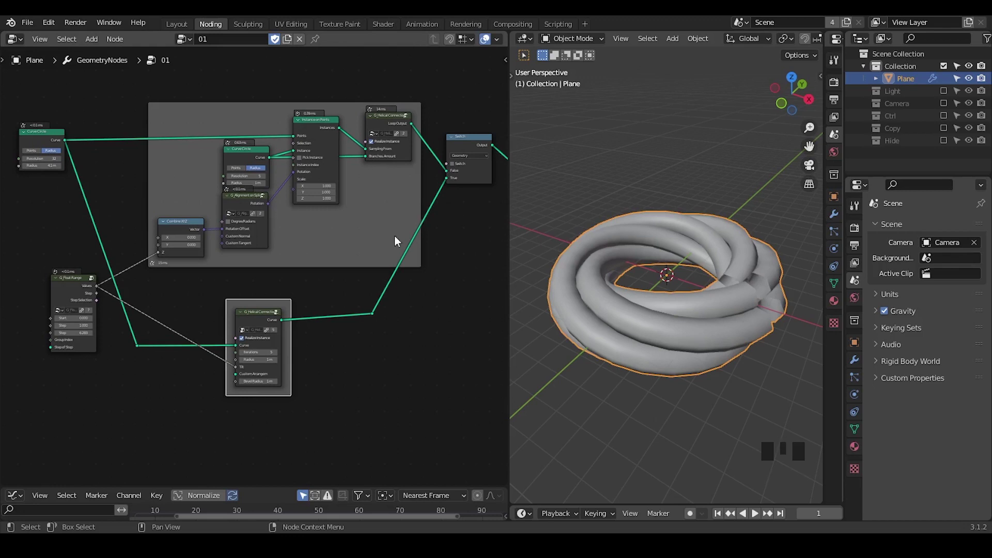
pyautogui.keyDown('ctrl'); pyautogui.moveTo(398, 244); pyautogui.dragTo(390, 155, button='middle'); pyautogui.keyUp('ctrl')
pyautogui.moveTo(414, 131); pyautogui.dragTo(415, 126)
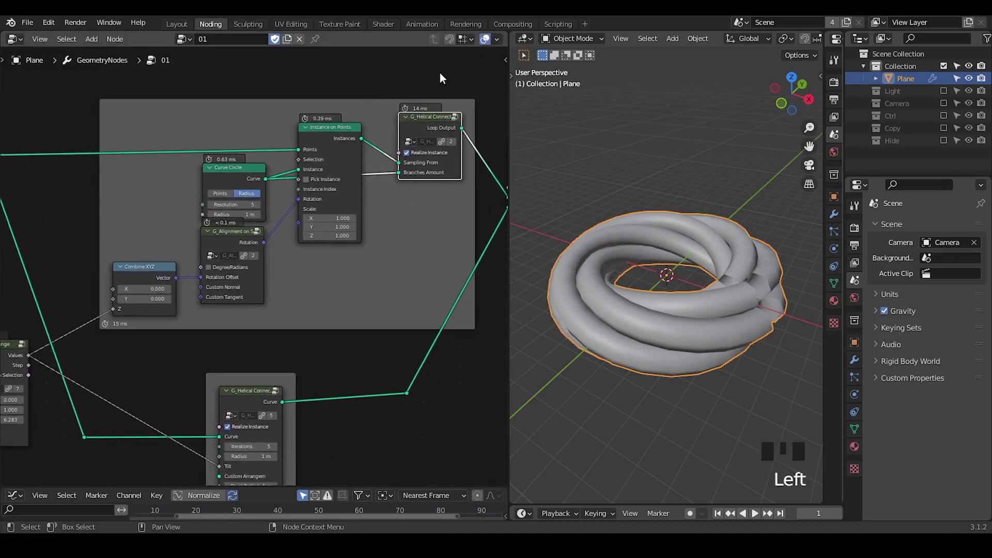
pyautogui.moveTo(440, 74); pyautogui.dragTo(173, 298)
pyautogui.moveTo(356, 200); pyautogui.dragTo(355, 201)
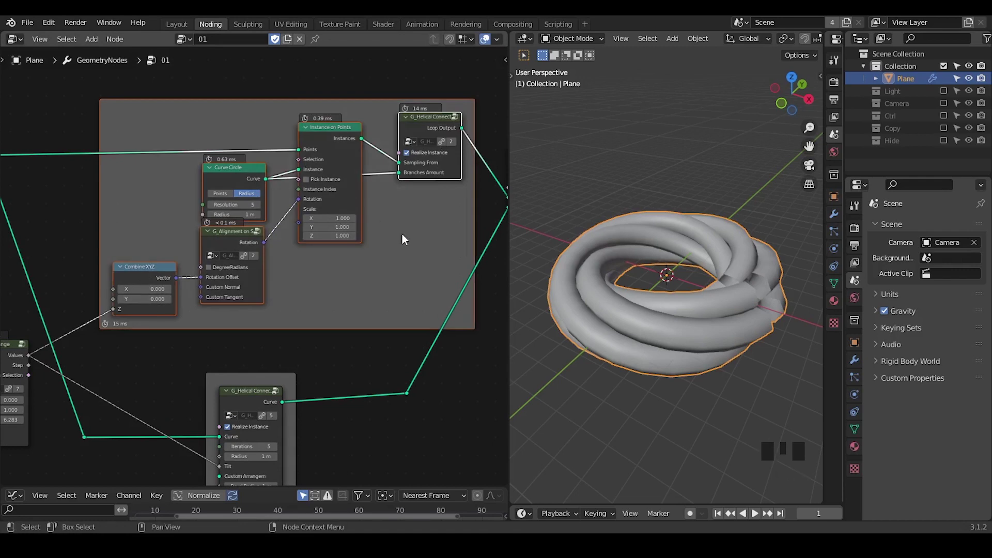
pyautogui.moveTo(342, 92); pyautogui.dragTo(97, 295)
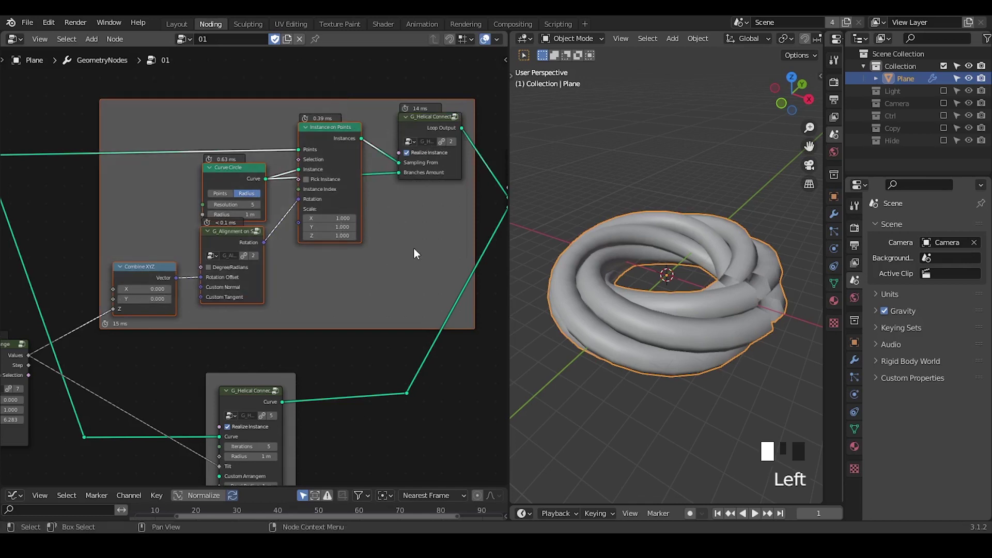
pyautogui.hotkey('shift', 'ctrl', 'alt', 'q')
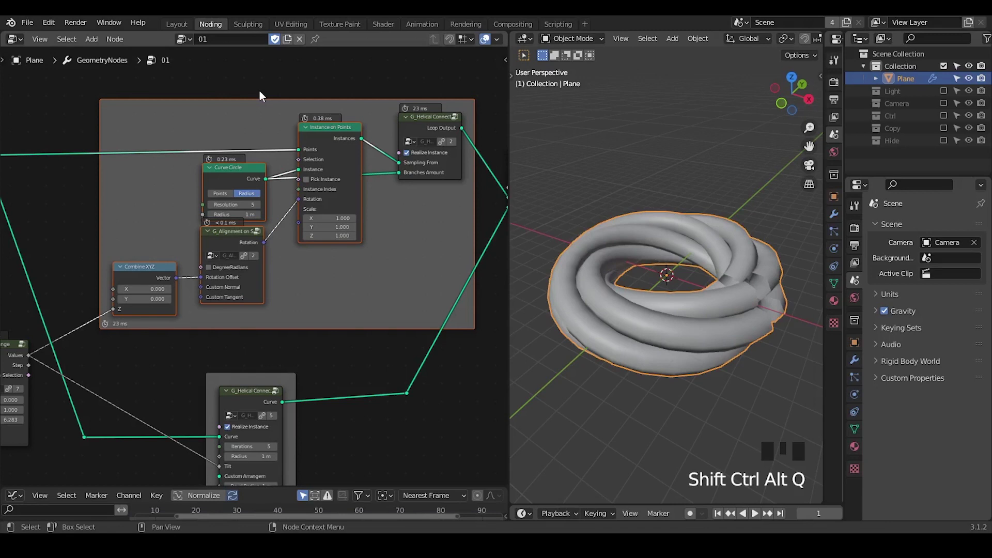
# Step: Open the upper frame's G_Helical Connection group and examine its rows of chained helical connection nodes
pyautogui.click(424, 123)
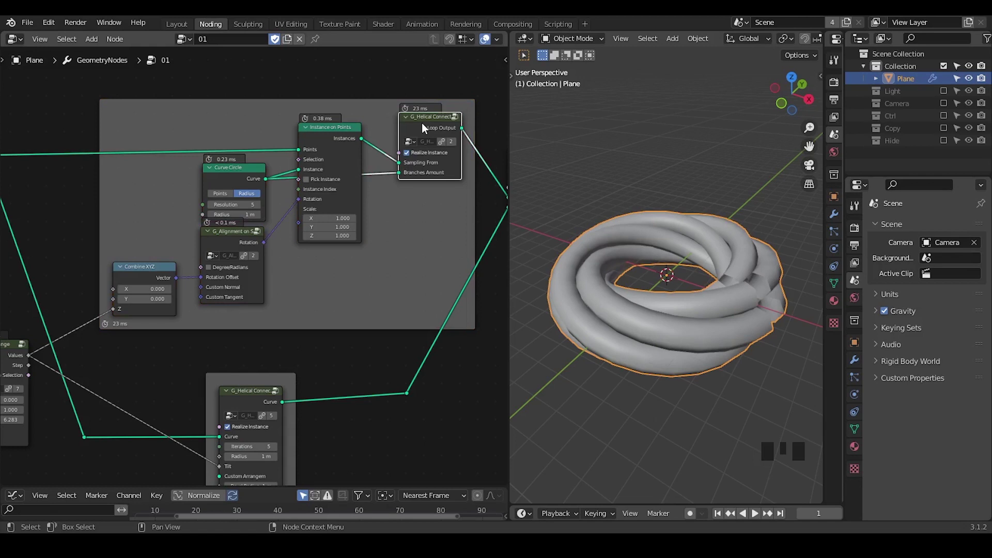
pyautogui.press('Tab')
pyautogui.moveTo(336, 155); pyautogui.dragTo(224, 118, button='middle')
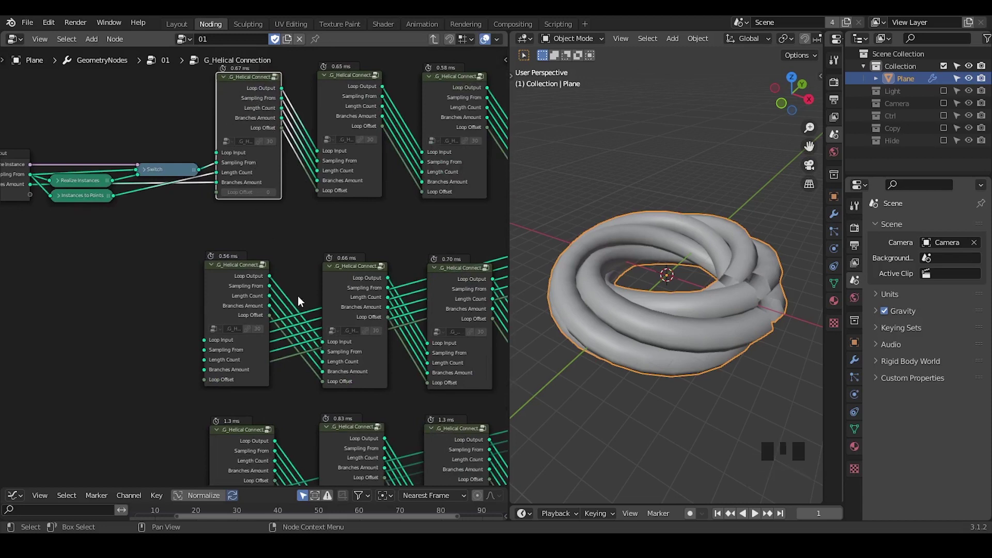
pyautogui.moveTo(362, 279); pyautogui.dragTo(332, 297, button='middle')
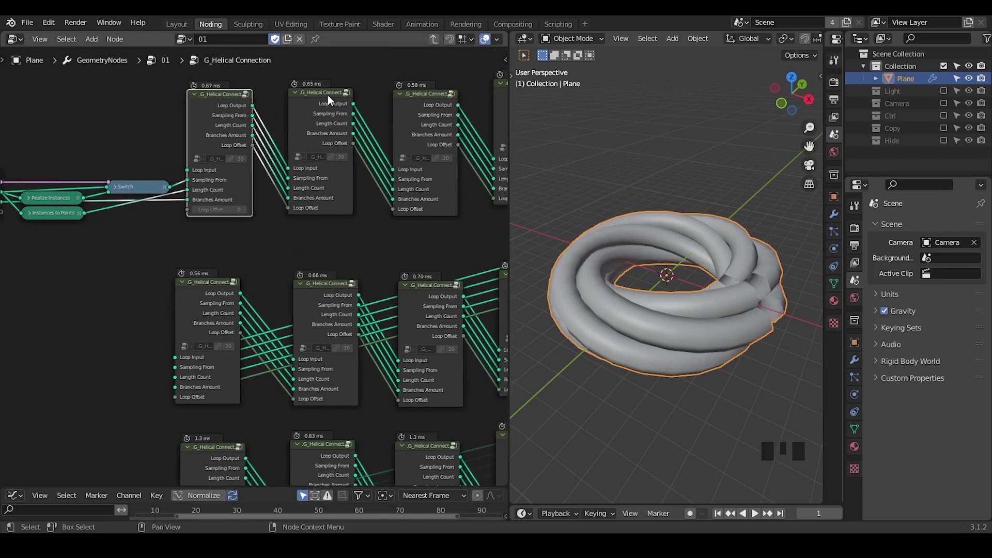
pyautogui.moveTo(386, 187); pyautogui.dragTo(321, 180, button='middle')
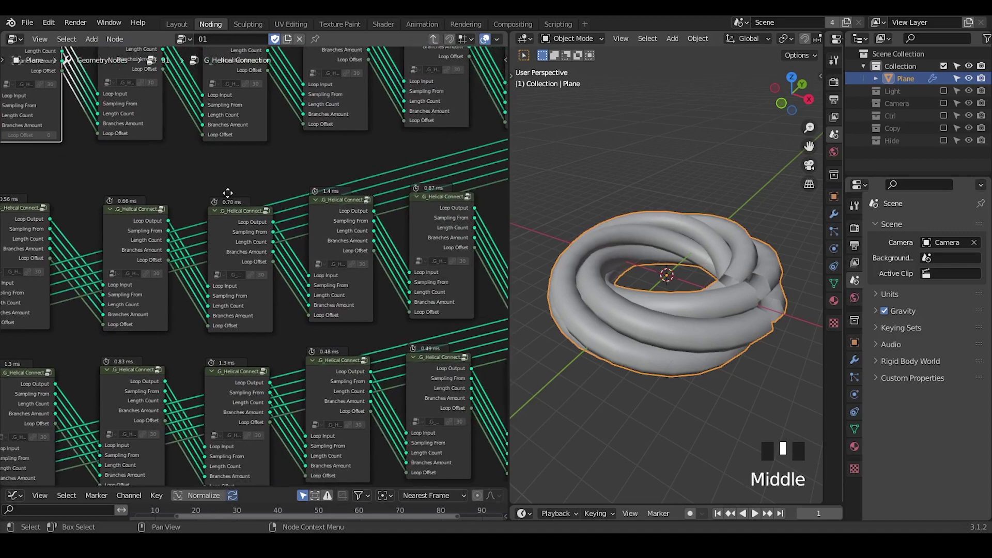
pyautogui.keyDown('ctrl'); pyautogui.moveTo(279, 217); pyautogui.dragTo(260, 228, button='middle'); pyautogui.keyUp('ctrl')
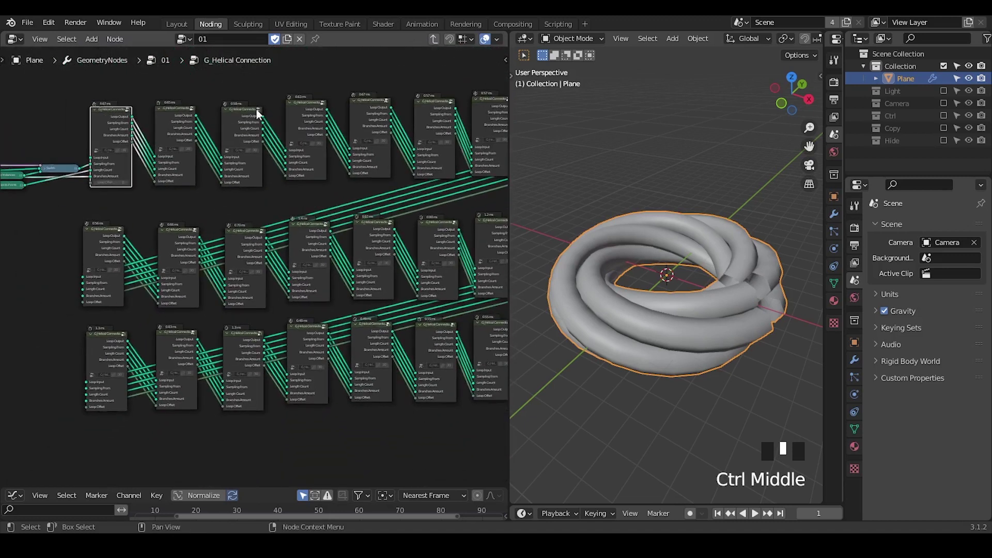
pyautogui.moveTo(386, 227); pyautogui.dragTo(258, 208, button='middle')
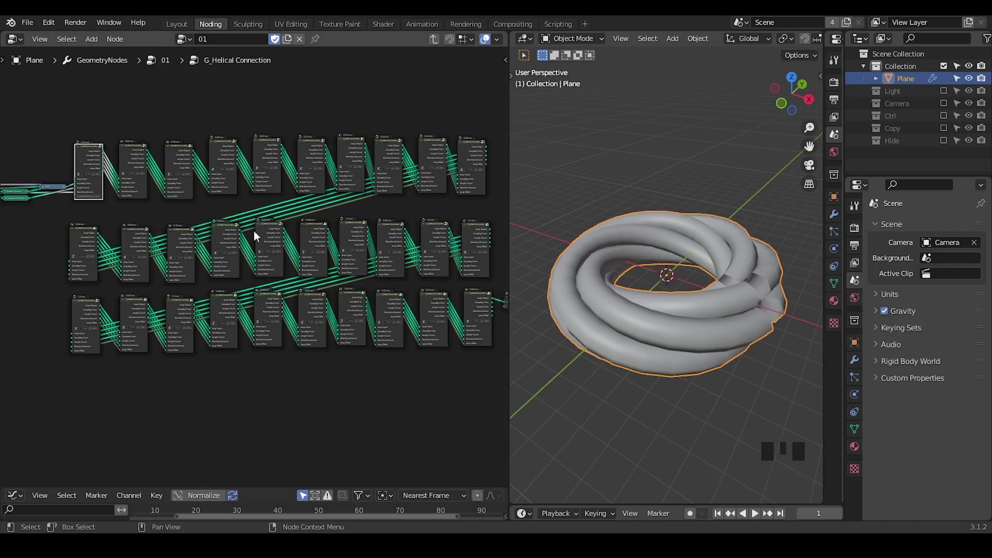
pyautogui.moveTo(355, 266); pyautogui.dragTo(330, 257, button='middle')
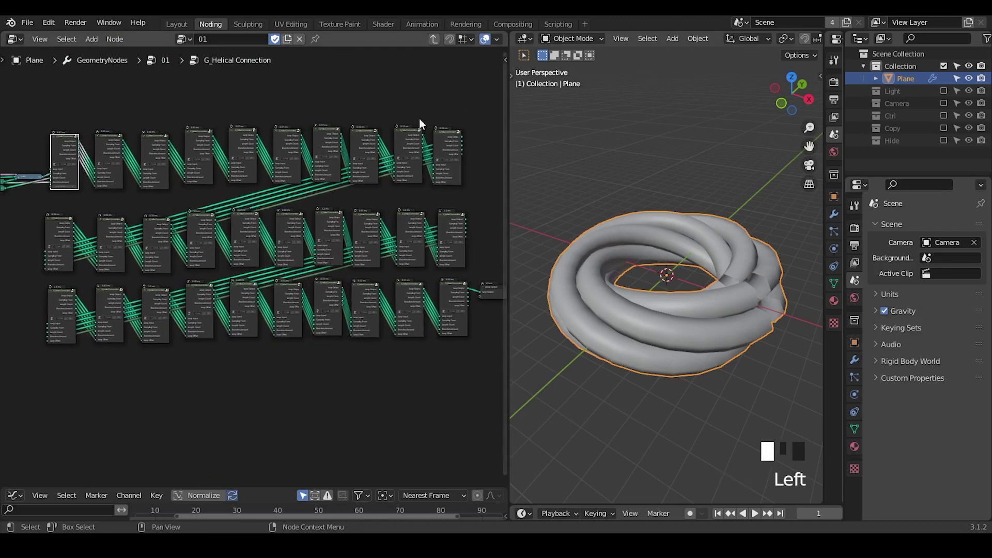
# Step: Select all the chained helical connection nodes to inspect the repetition up to the group output, and clear the selection
pyautogui.moveTo(461, 85); pyautogui.dragTo(55, 365)
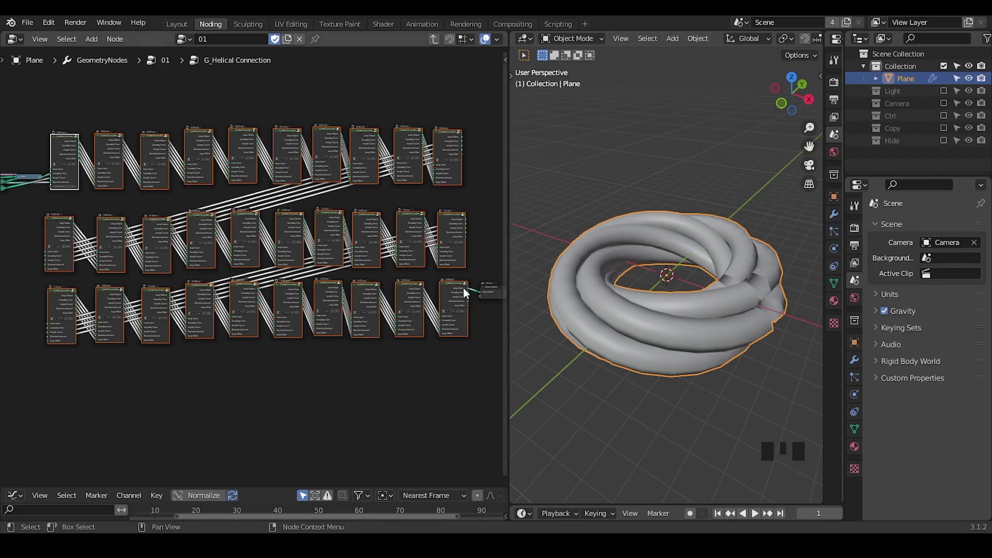
pyautogui.moveTo(460, 288); pyautogui.dragTo(366, 245, button='middle')
pyautogui.click(392, 284)
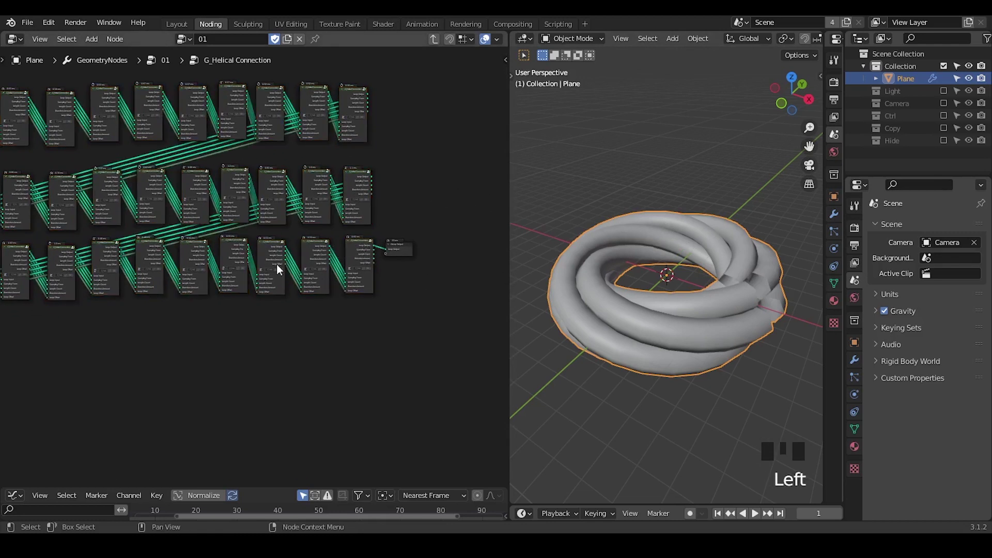
pyautogui.moveTo(212, 292); pyautogui.dragTo(332, 324, button='middle')
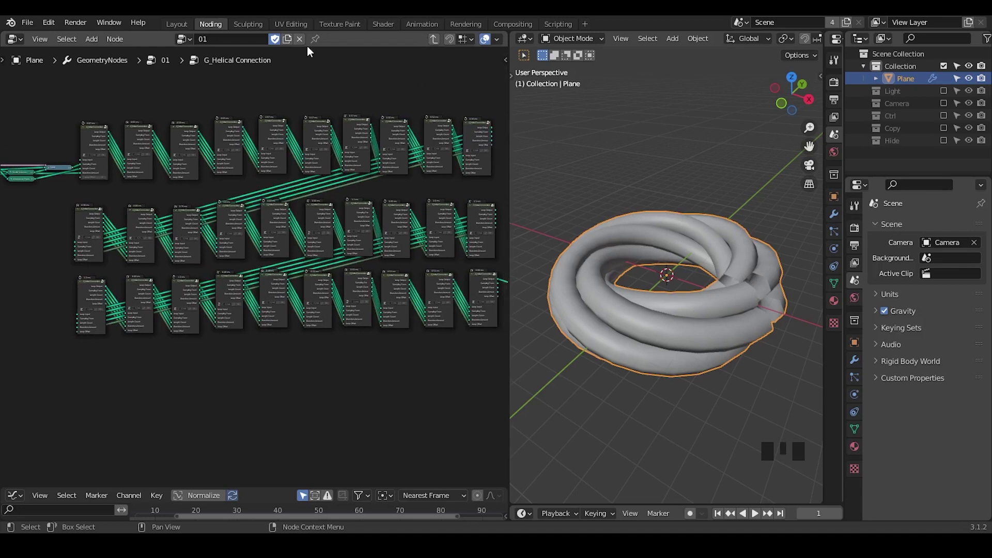
# Step: Leave the G_Helical Connection group and open the lower frame's G_Helical Connections group to examine its whole node chain
pyautogui.click(433, 39)
pyautogui.keyDown('ctrl'); pyautogui.moveTo(348, 301); pyautogui.dragTo(349, 202, button='middle'); pyautogui.keyUp('ctrl')
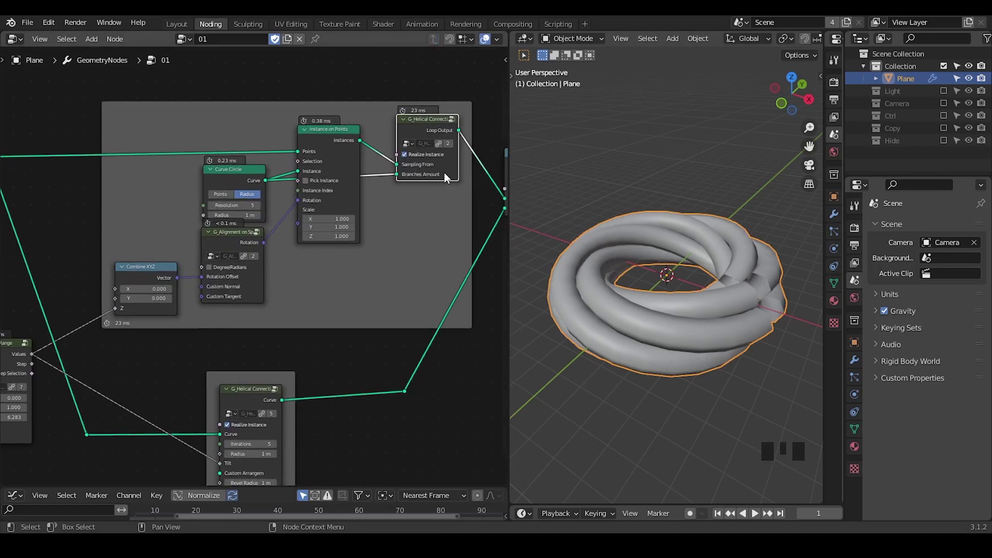
pyautogui.moveTo(426, 297); pyautogui.dragTo(436, 257, button='middle')
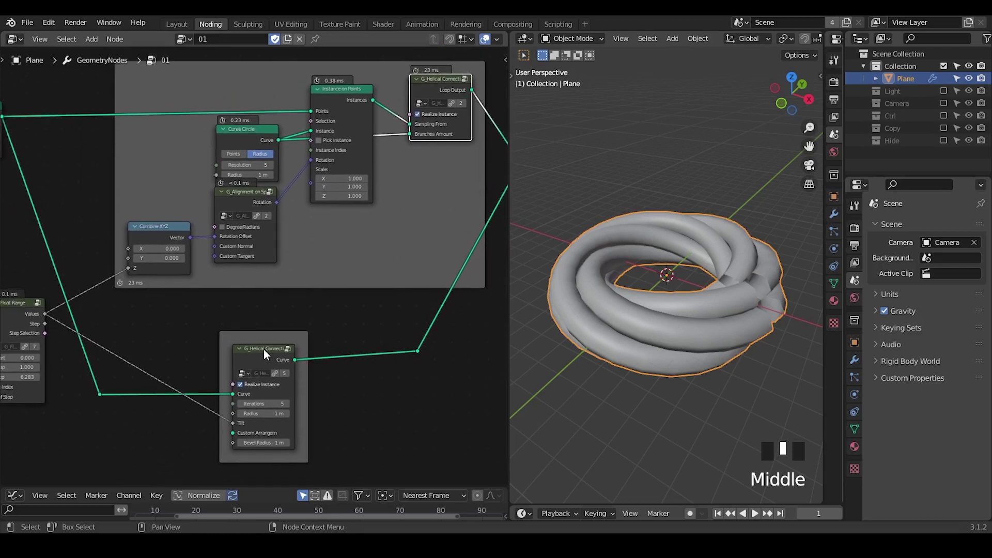
pyautogui.moveTo(264, 350); pyautogui.dragTo(258, 359)
pyautogui.moveTo(258, 359); pyautogui.dragTo(261, 300, button='middle')
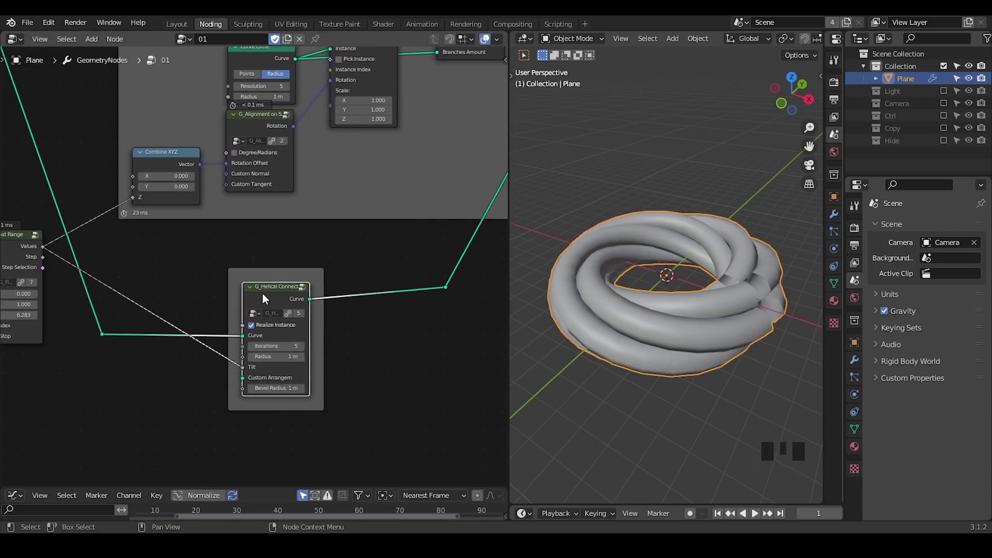
pyautogui.press('Tab')
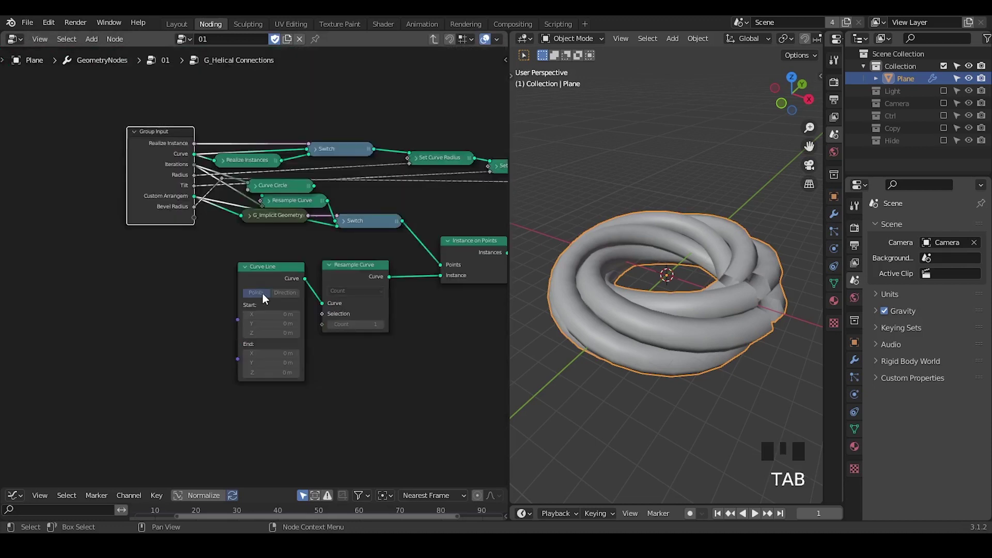
pyautogui.moveTo(262, 293)
pyautogui.mouseDown(button='middle')
pyautogui.moveTo(141, 292)
pyautogui.moveTo(262, 252)
pyautogui.moveTo(250, 290)
pyautogui.moveTo(255, 278)
pyautogui.mouseUp(button='middle')
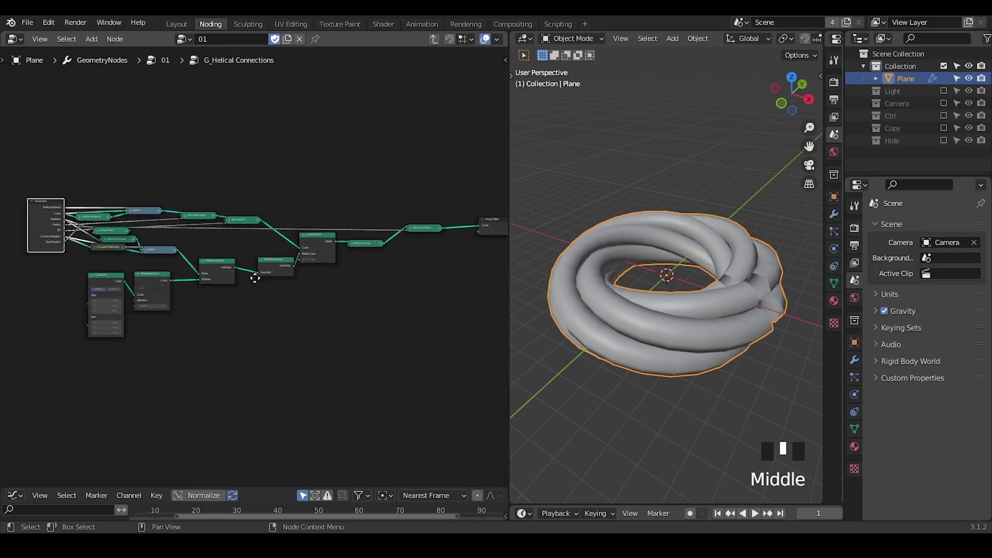
# Step: Return to node tree 01 and re-evaluate it to check the node timings around the two frames
pyautogui.click(282, 201)
pyautogui.click(433, 36)
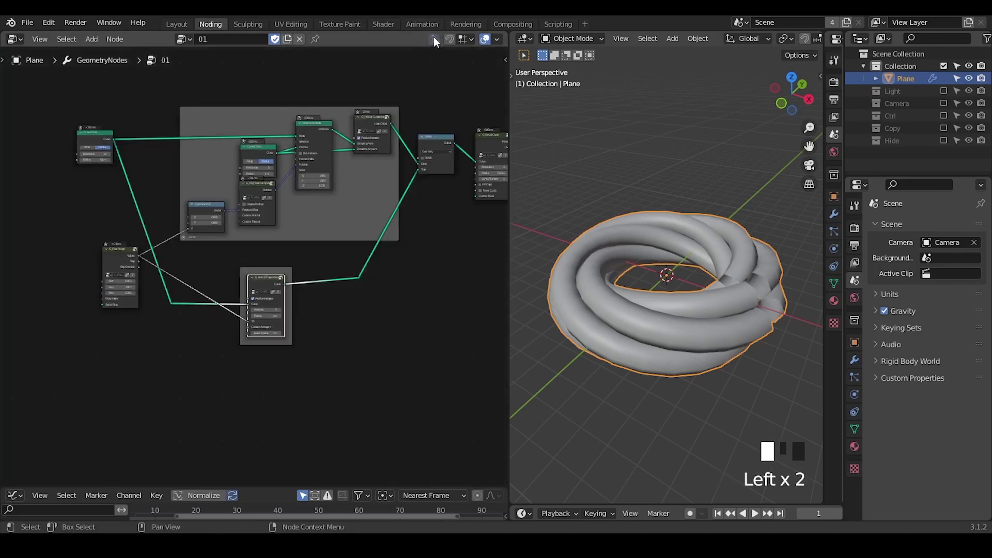
pyautogui.keyDown('ctrl'); pyautogui.moveTo(349, 300); pyautogui.dragTo(350, 231, button='middle'); pyautogui.keyUp('ctrl')
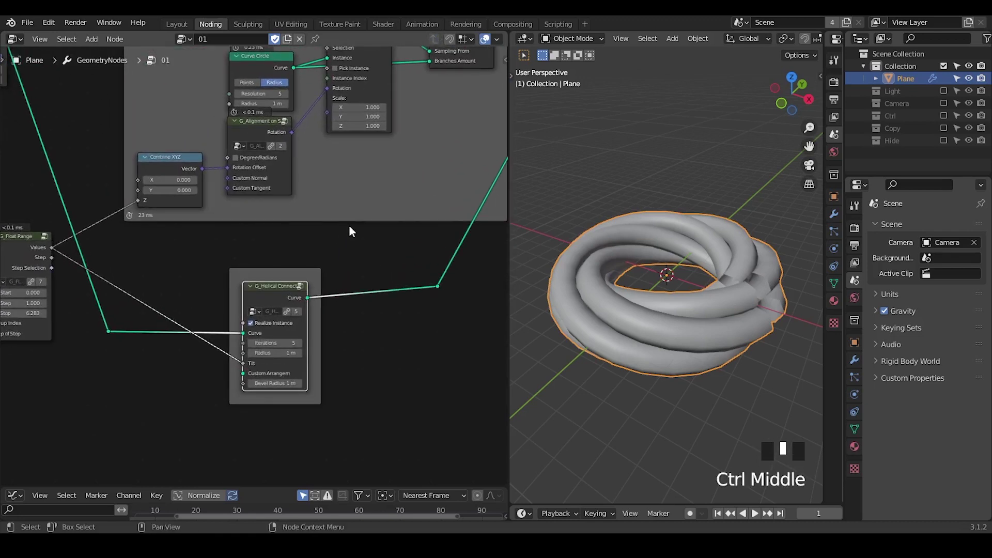
pyautogui.hotkey('shift', 'ctrl', 'alt', 'q')
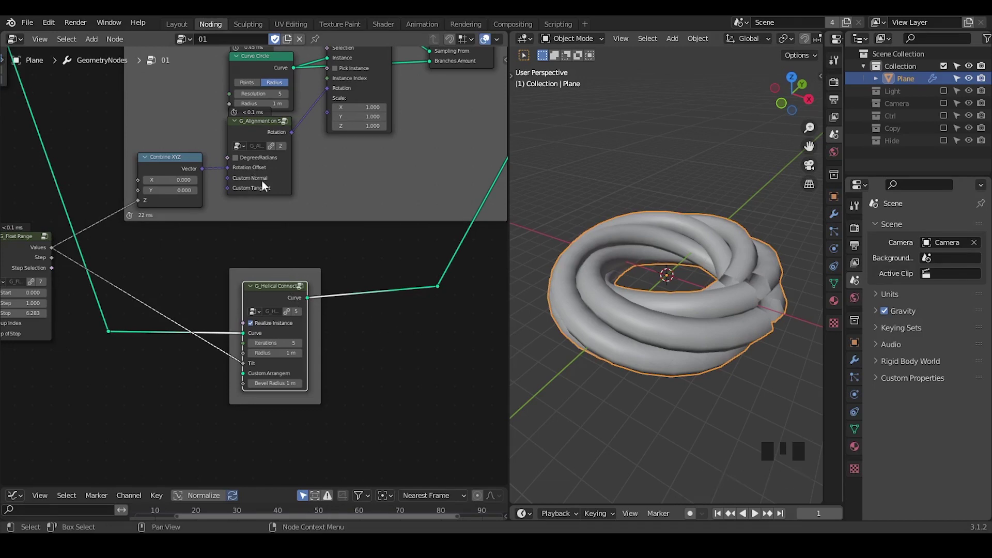
pyautogui.moveTo(348, 246); pyautogui.dragTo(321, 282, button='middle')
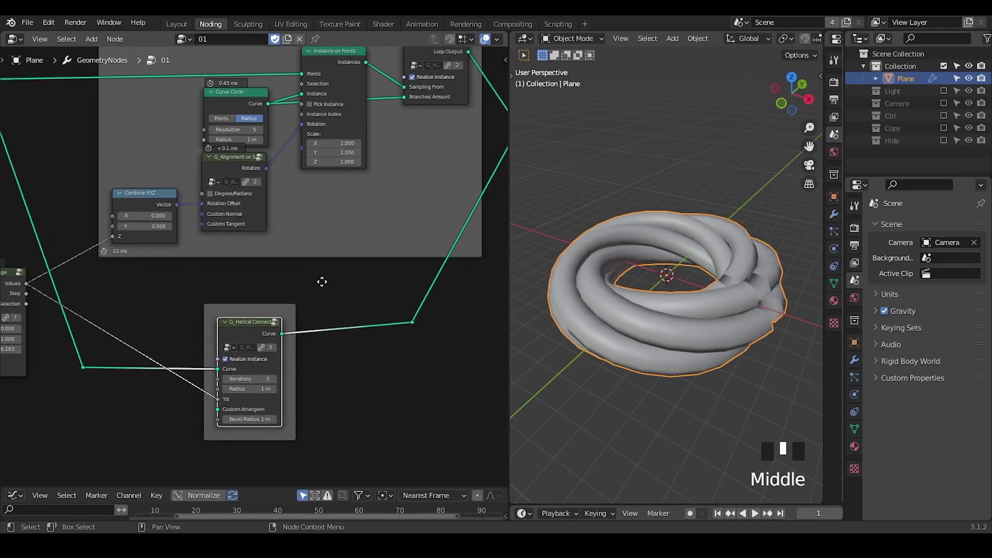
# Step: Load node tree 02A, shift its String to Curves node slightly right and preview the letter outlines in the viewport
pyautogui.click(187, 40)
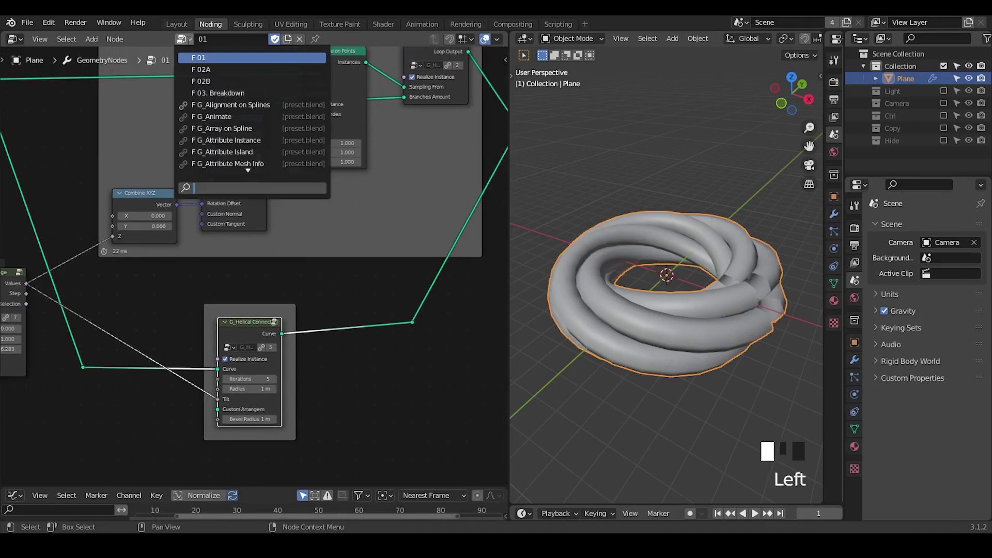
pyautogui.click(209, 70)
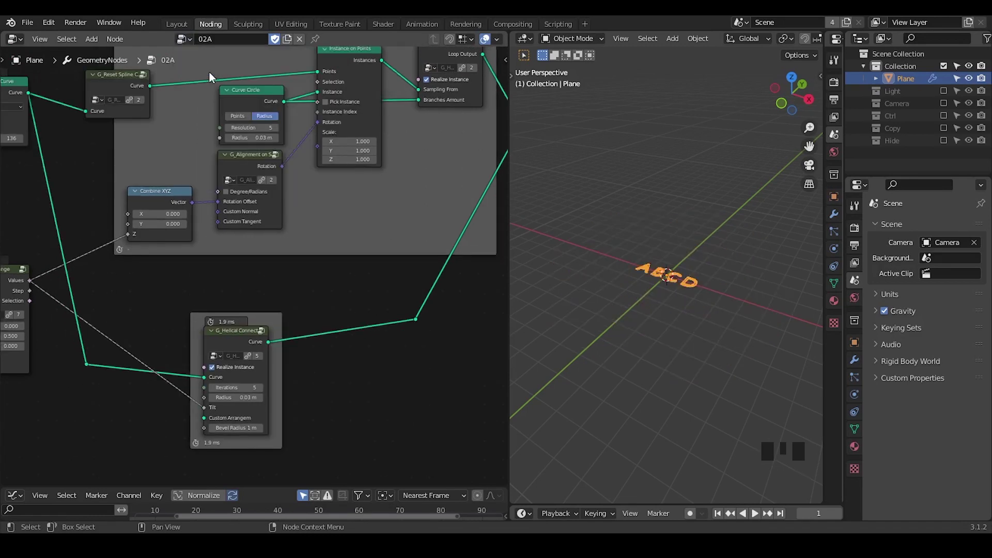
pyautogui.moveTo(102, 233); pyautogui.dragTo(354, 254, button='middle')
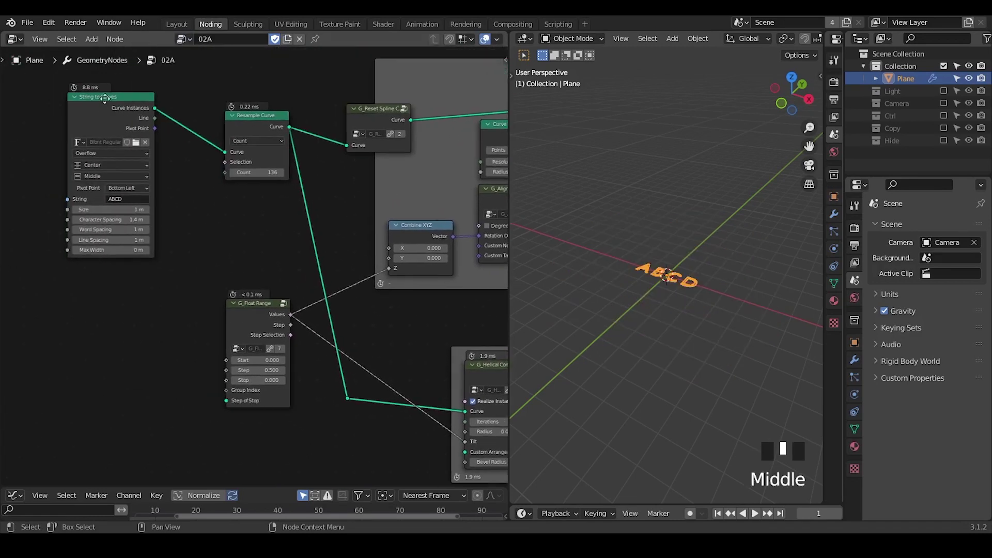
pyautogui.moveTo(104, 98); pyautogui.dragTo(137, 93)
pyautogui.keyDown('alt'); pyautogui.keyDown('shift'); pyautogui.click(147, 96); pyautogui.keyUp('shift'); pyautogui.keyUp('alt')
pyautogui.moveTo(620, 261); pyautogui.dragTo(693, 227, button='middle')
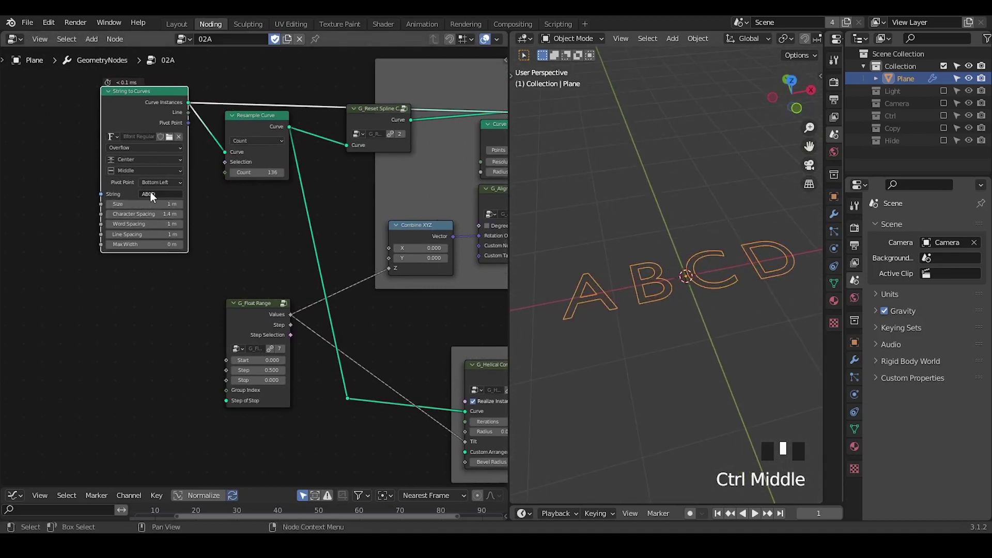
# Step: Nudge the Switch node and move the large upper frame slightly up and left in the node tree
pyautogui.moveTo(422, 317); pyautogui.dragTo(290, 296, button='middle')
pyautogui.moveTo(376, 244); pyautogui.dragTo(230, 256, button='middle')
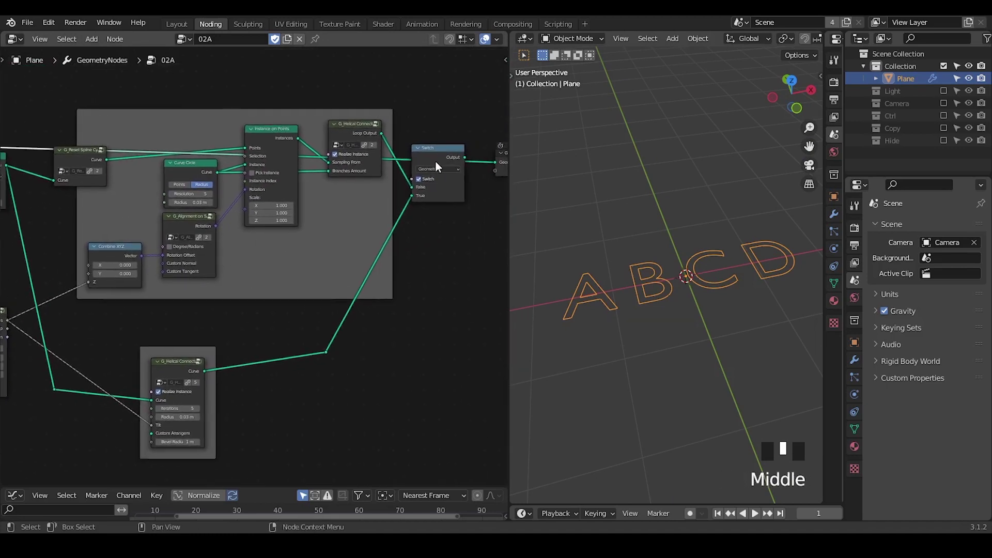
pyautogui.moveTo(435, 160); pyautogui.dragTo(438, 156)
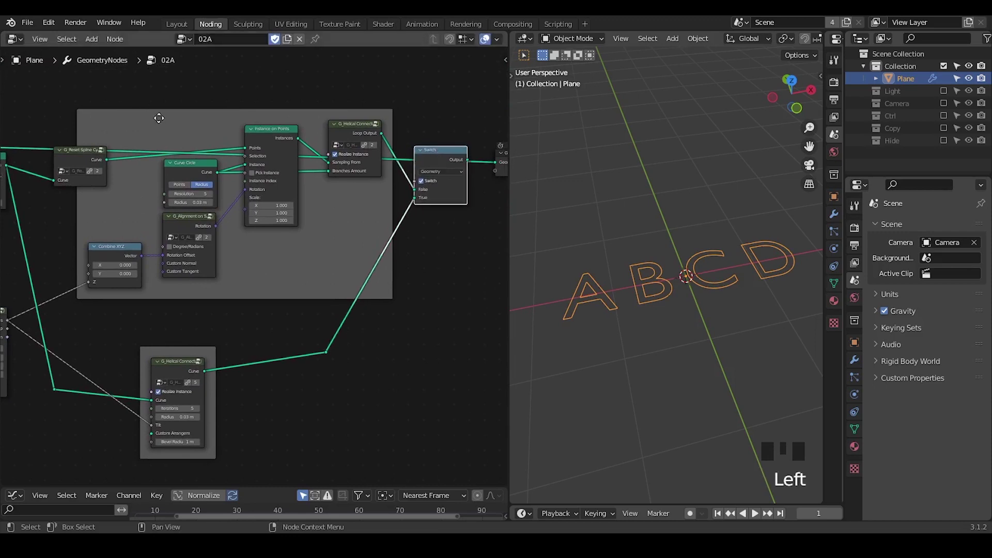
pyautogui.moveTo(159, 118); pyautogui.dragTo(141, 104)
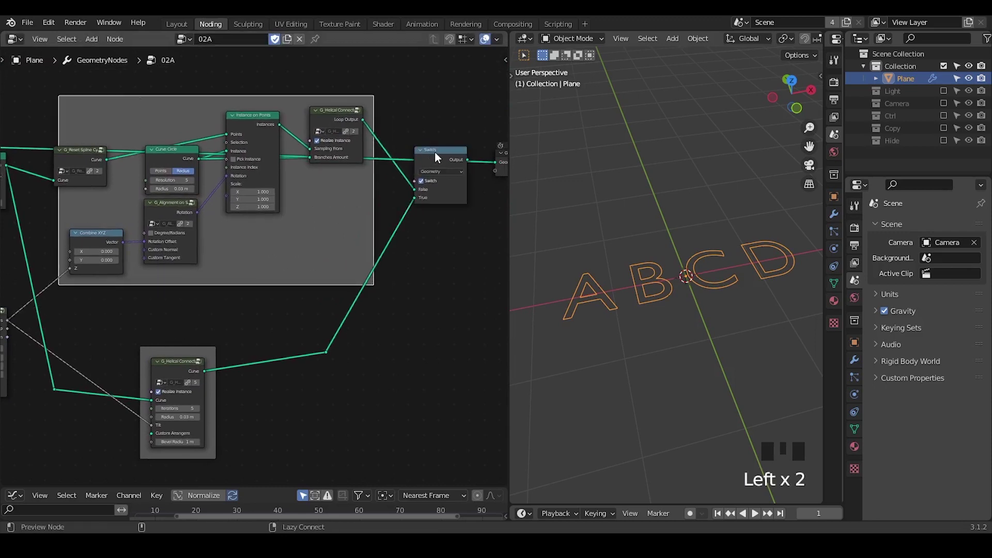
# Step: Preview the Switch node's output with its switch turned off, then view the letters close up with the plane selected
pyautogui.keyDown('alt'); pyautogui.keyDown('shift'); pyautogui.click(433, 181); pyautogui.keyUp('shift'); pyautogui.keyUp('alt')
pyautogui.click(433, 182)
pyautogui.click(623, 234)
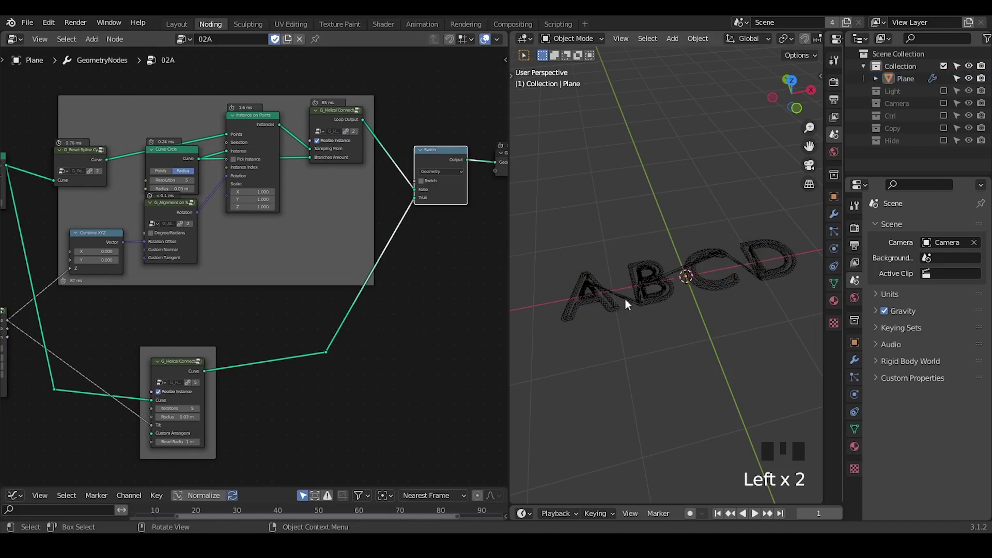
pyautogui.keyDown('ctrl'); pyautogui.moveTo(625, 244); pyautogui.dragTo(637, 278, button='middle'); pyautogui.keyUp('ctrl')
pyautogui.click(621, 259)
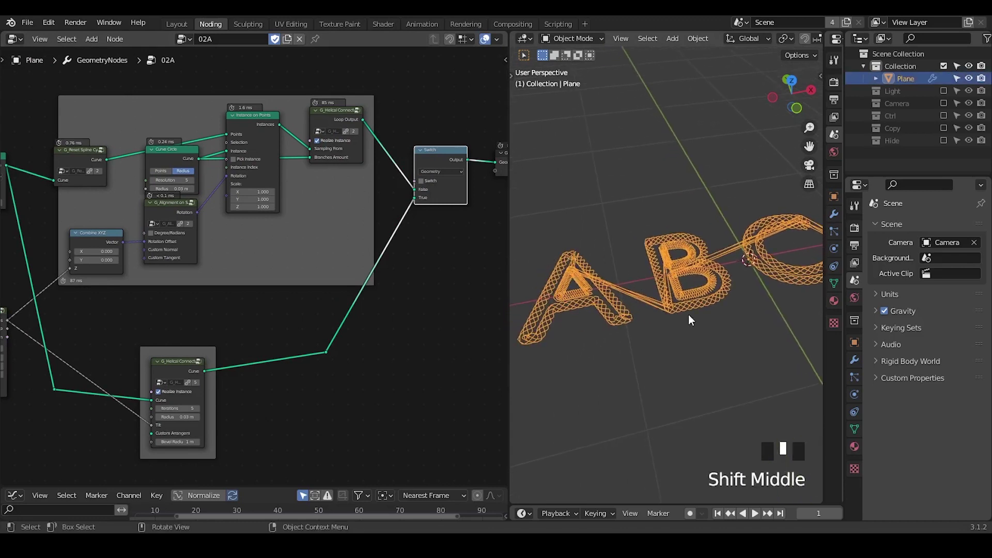
# Step: Examine the timings in the upper frame, then turn the Switch node on to use the lower setup
pyautogui.moveTo(324, 271)
pyautogui.keyDown('ctrl'); pyautogui.mouseDown(button='middle')
pyautogui.moveTo(321, 243)
pyautogui.moveTo(325, 253)
pyautogui.mouseUp(button='middle'); pyautogui.keyUp('ctrl')
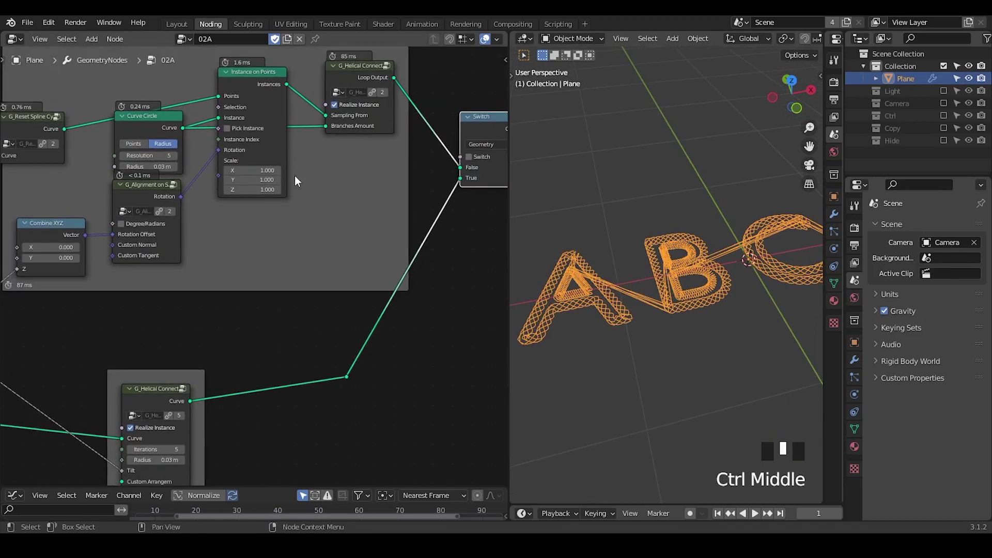
pyautogui.moveTo(295, 180); pyautogui.dragTo(318, 178, button='middle')
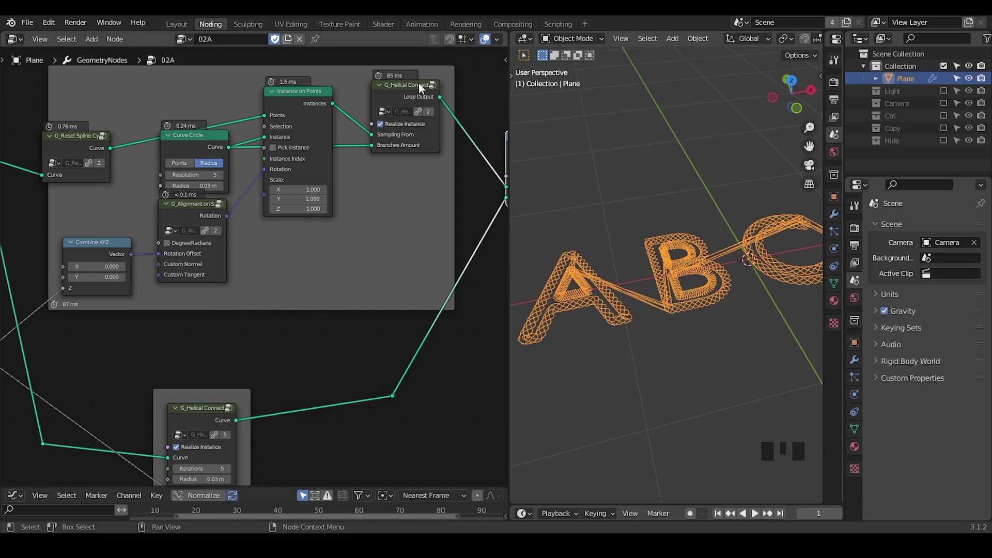
pyautogui.moveTo(407, 120); pyautogui.dragTo(419, 199, button='middle')
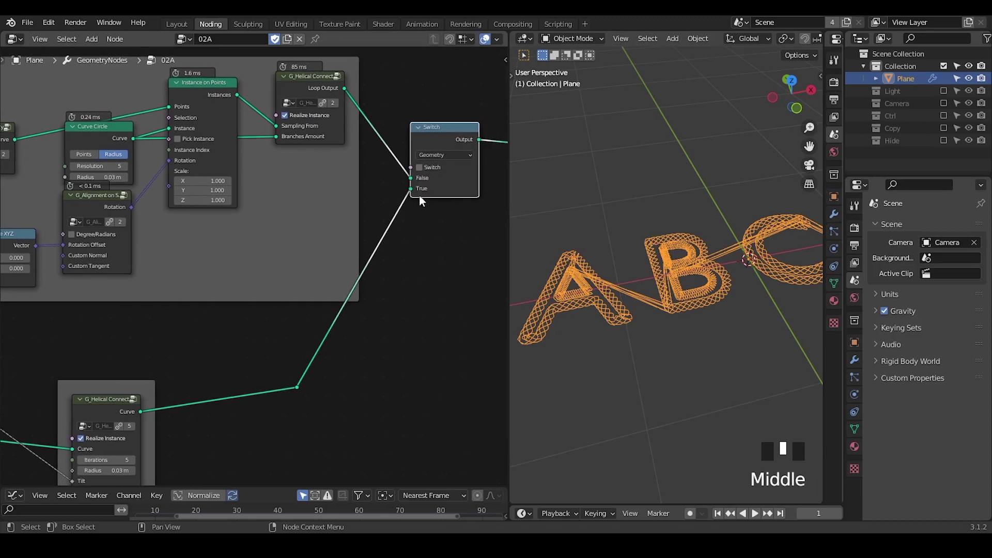
pyautogui.click(424, 169)
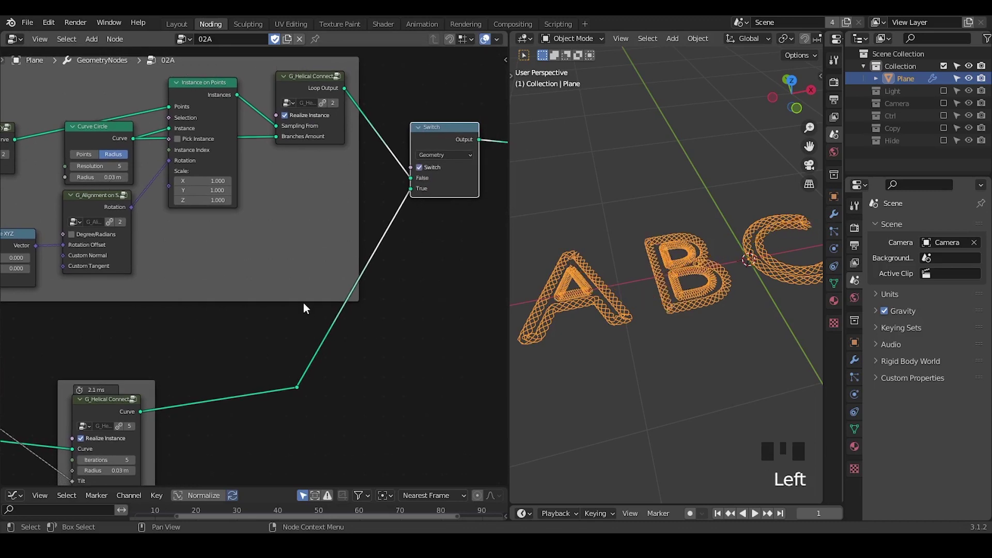
# Step: Move the small lower frame up and right, closer beneath the large upper frame
pyautogui.moveTo(303, 303); pyautogui.dragTo(328, 292, button='middle')
pyautogui.click(132, 382)
pyautogui.press('g')
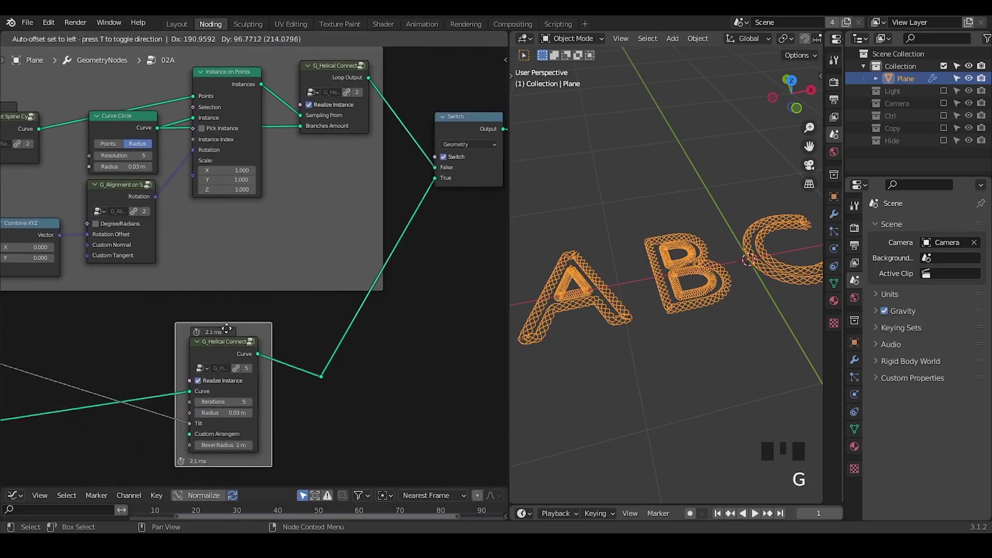
pyautogui.click(228, 314)
# Step: Turn the Switch node off and back on to compare both setups' letter connections and evaluation times
pyautogui.click(443, 157)
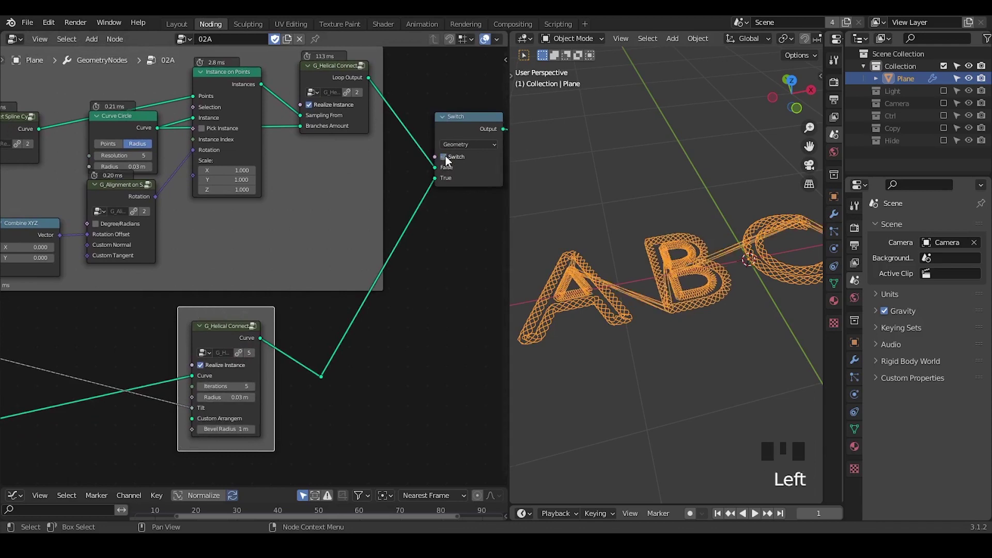
pyautogui.moveTo(369, 161); pyautogui.dragTo(368, 200, button='middle')
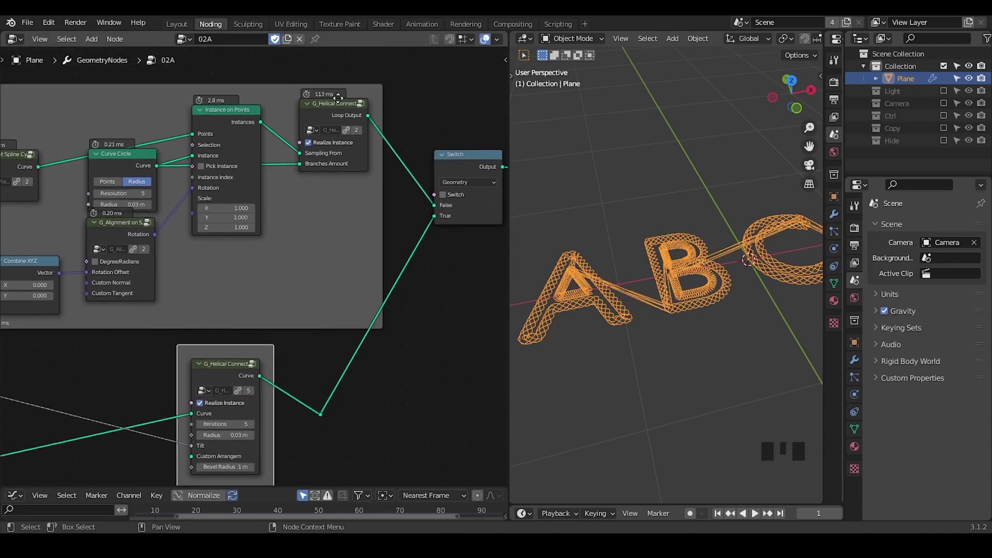
pyautogui.click(442, 194)
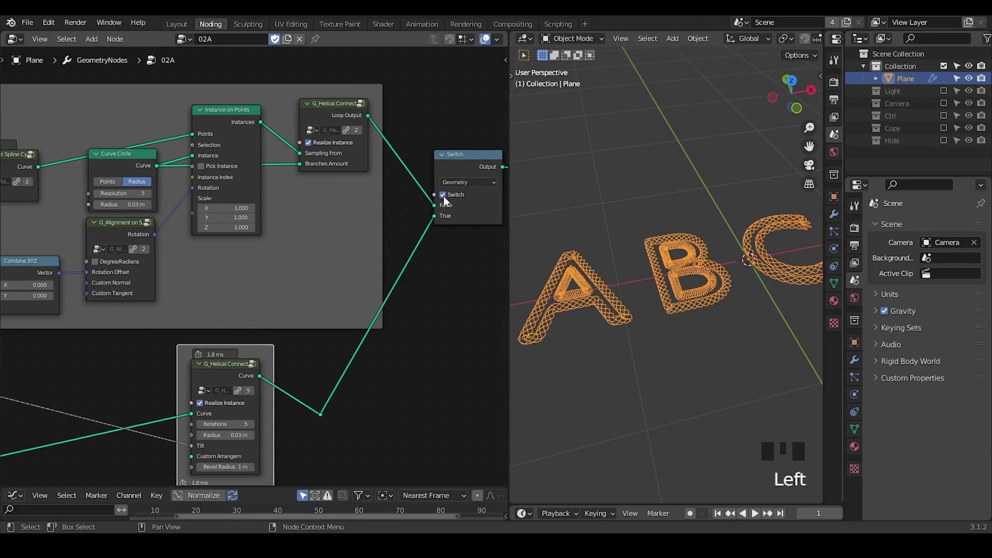
# Step: Move the small lower frame down and slightly left, away from the large upper frame
pyautogui.moveTo(351, 336); pyautogui.dragTo(368, 263, button='middle')
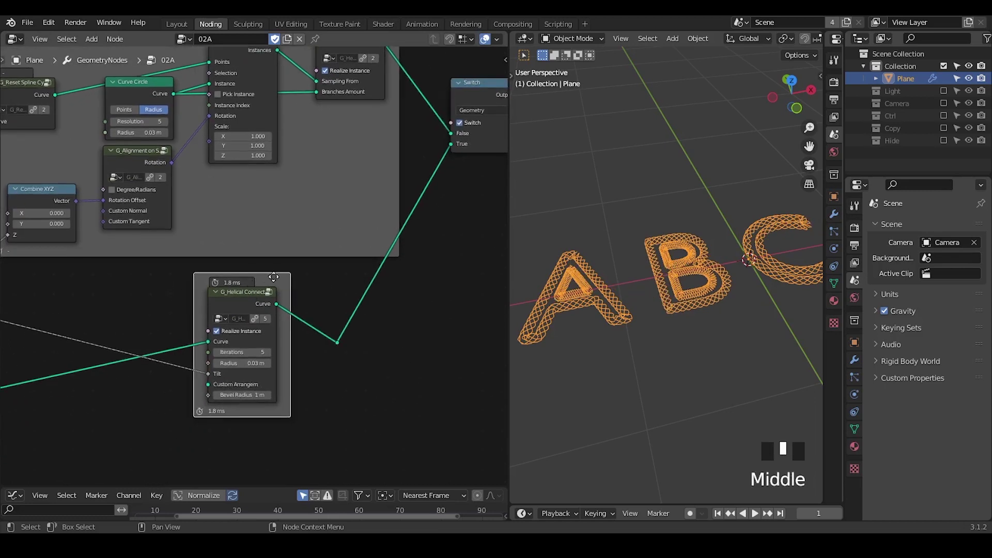
pyautogui.press('g')
pyautogui.click(249, 323)
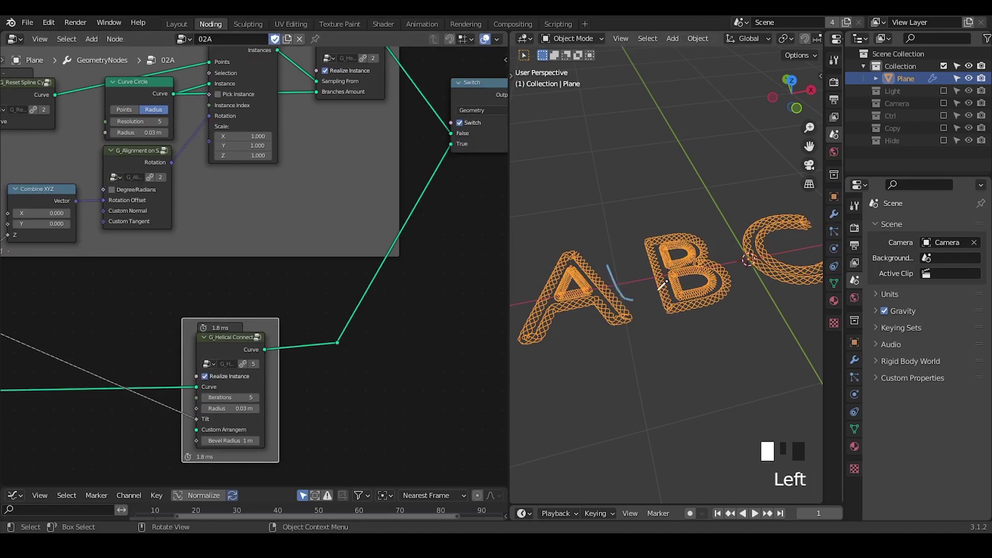
# Step: Annotate the gap between the letters A and B with a curved stroke and re-evaluate the node tree
pyautogui.moveTo(608, 251); pyautogui.dragTo(652, 288)
pyautogui.hotkey('shift', 'ctrl', 'alt', 'q')
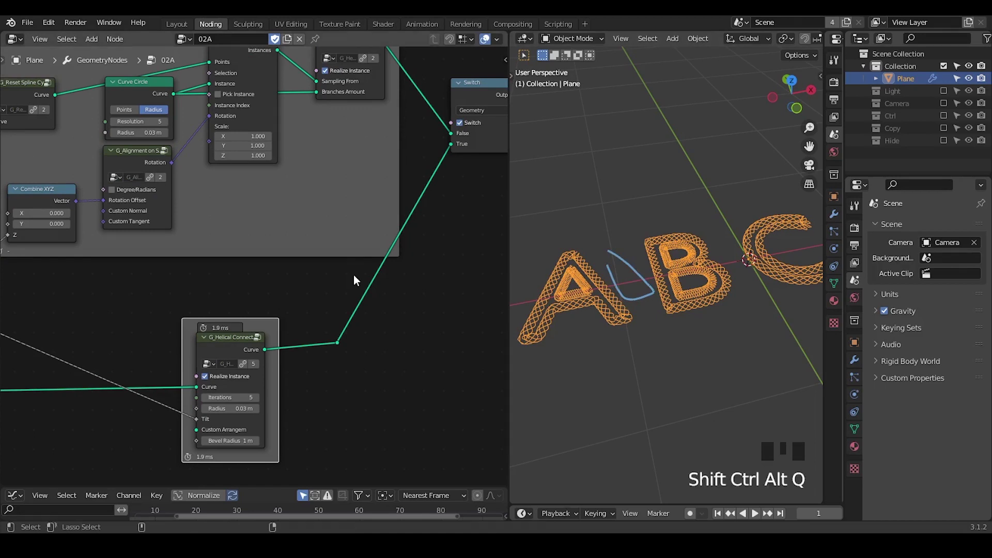
# Step: Load node tree 02B, erase the annotation stroke in the viewport and view the twisted strands close up
pyautogui.click(182, 41)
pyautogui.click(206, 76)
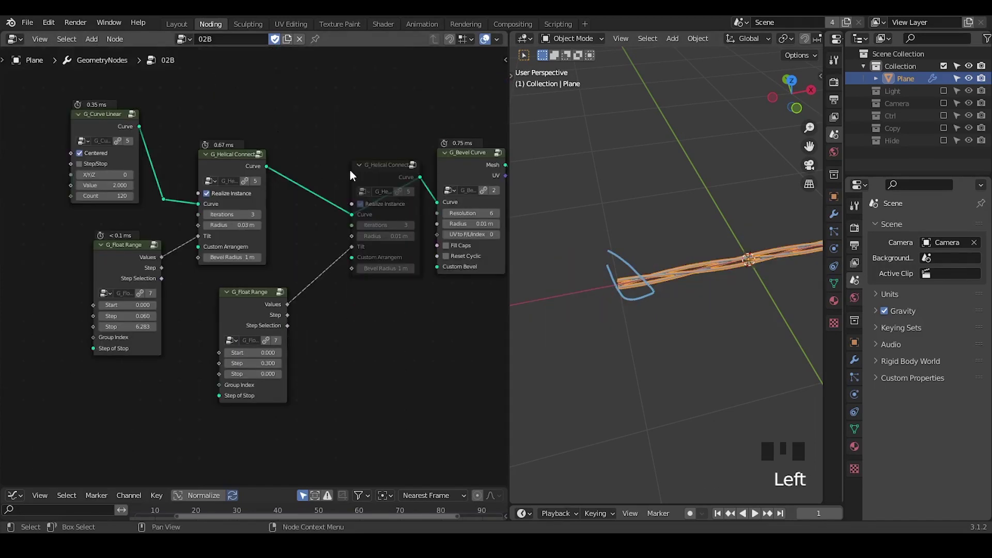
pyautogui.moveTo(350, 176); pyautogui.dragTo(288, 168, button='middle')
pyautogui.moveTo(615, 244); pyautogui.dragTo(652, 293, button='right')
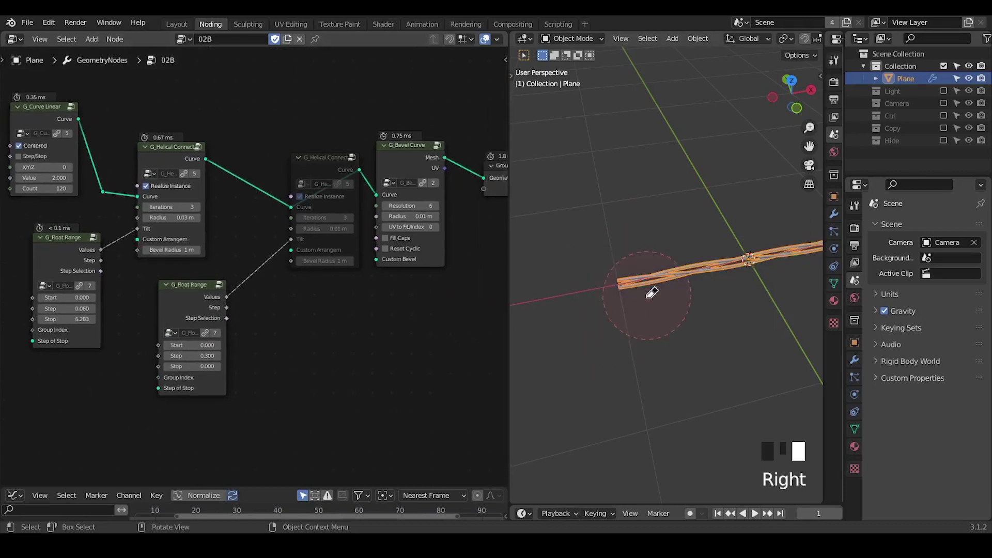
pyautogui.moveTo(652, 292); pyautogui.dragTo(635, 310, button='middle')
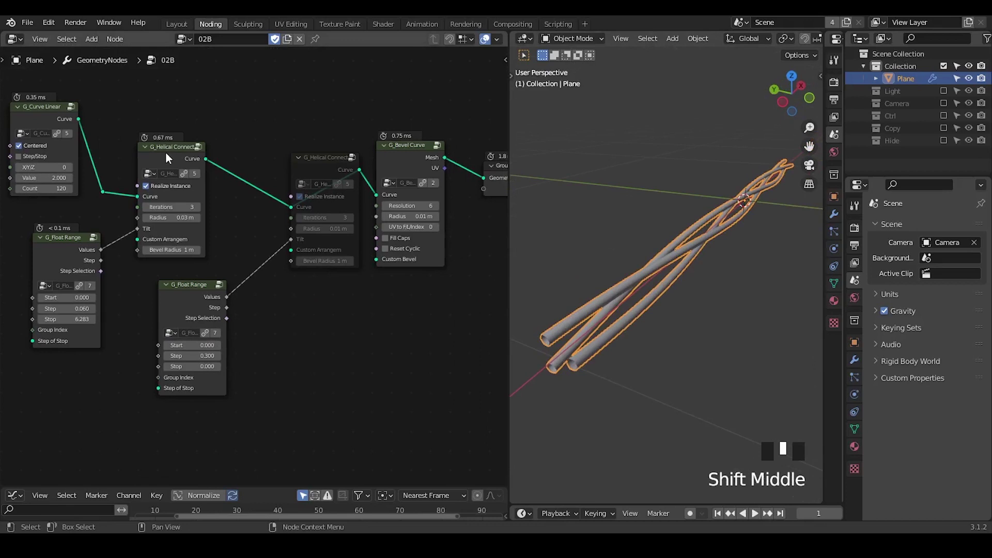
# Step: Nudge the first G_Helical Connections and G_Curve Linear nodes right, and preview the G_Curve Linear output
pyautogui.moveTo(165, 152); pyautogui.dragTo(174, 153)
pyautogui.doubleClick(44, 119)
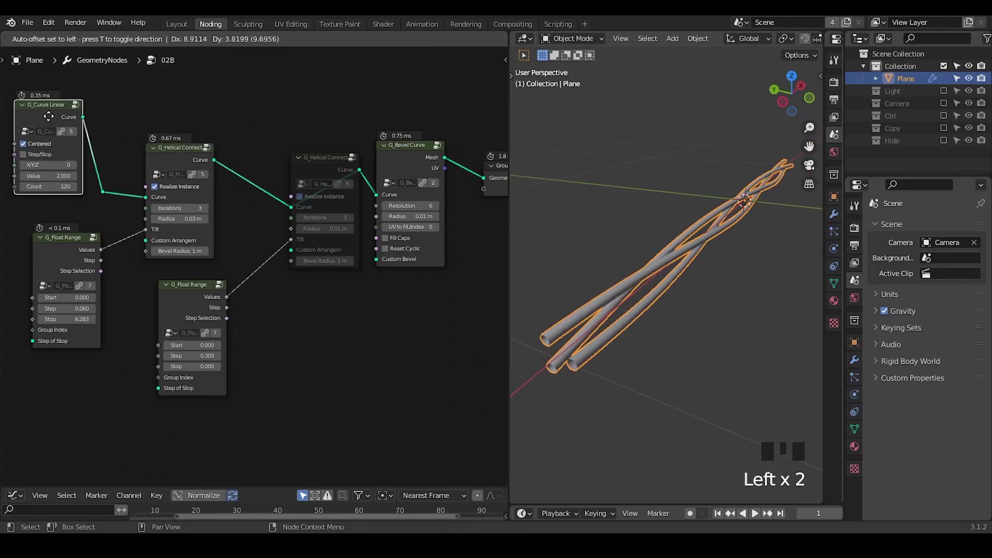
pyautogui.moveTo(125, 174); pyautogui.dragTo(206, 225, button='middle')
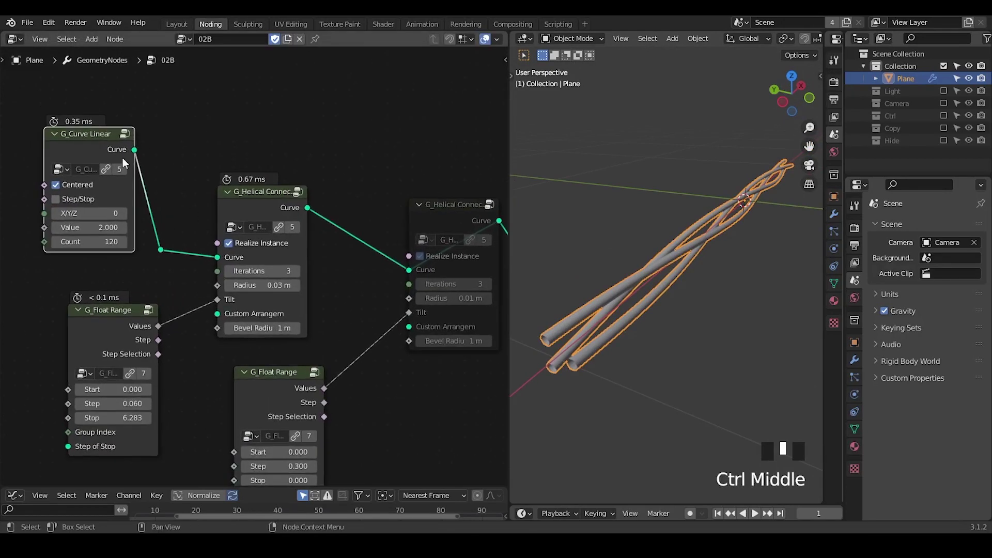
pyautogui.keyDown('alt'); pyautogui.keyDown('shift'); pyautogui.click(106, 149); pyautogui.keyUp('shift'); pyautogui.keyUp('alt')
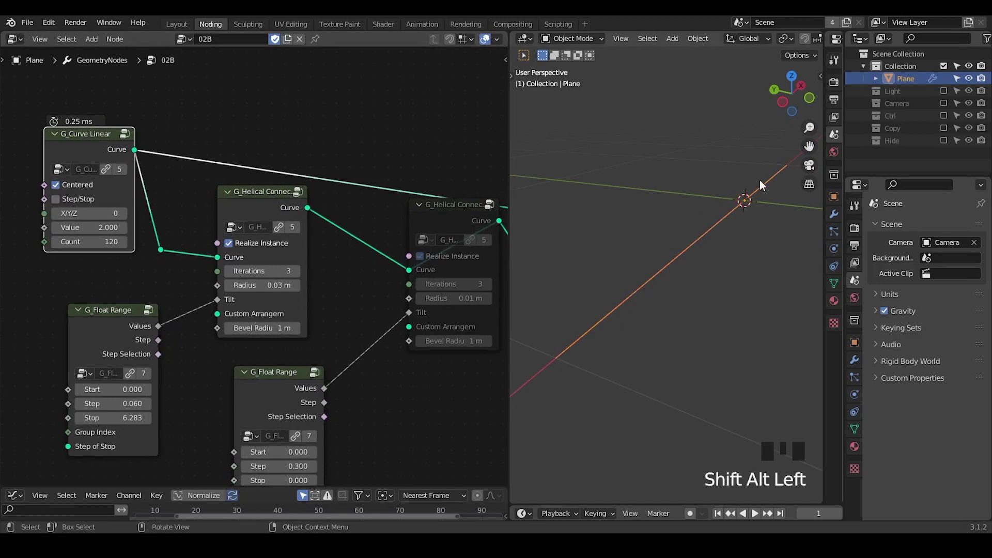
# Step: Preview the G_Bevel Curve output in the viewport and nudge the G_Curve Linear node left
pyautogui.moveTo(419, 226); pyautogui.dragTo(279, 210, button='middle')
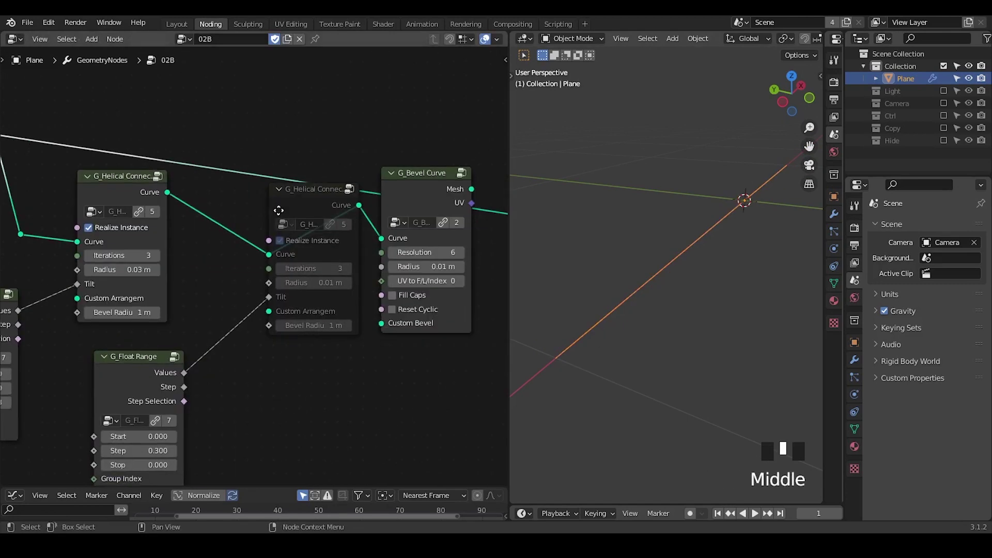
pyautogui.keyDown('alt'); pyautogui.keyDown('shift'); pyautogui.click(401, 181); pyautogui.keyUp('shift'); pyautogui.keyUp('alt')
pyautogui.moveTo(203, 252); pyautogui.dragTo(305, 219, button='middle')
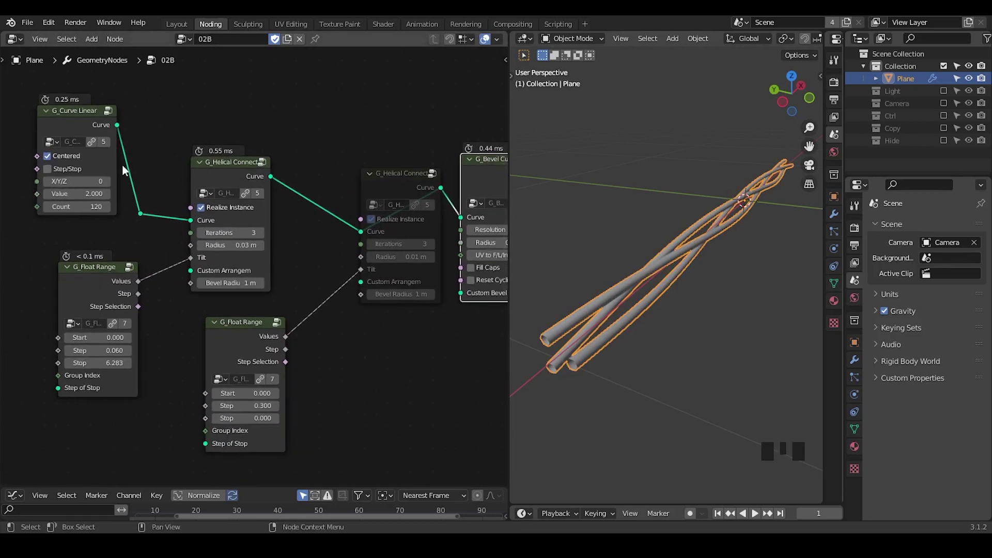
pyautogui.moveTo(122, 163); pyautogui.dragTo(214, 184, button='middle')
pyautogui.moveTo(163, 144); pyautogui.dragTo(143, 143)
# Step: Add a Quadrilateral curve node and connect its Curve output to the reroute feeding the first G_Helical Connections node
pyautogui.hotkey('ctrl', 'a')
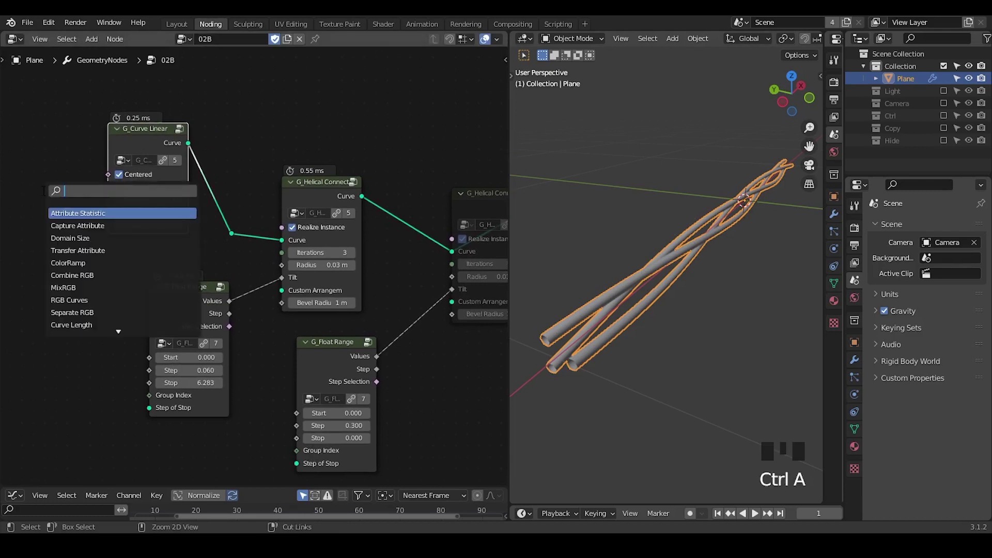
pyautogui.write('curve')
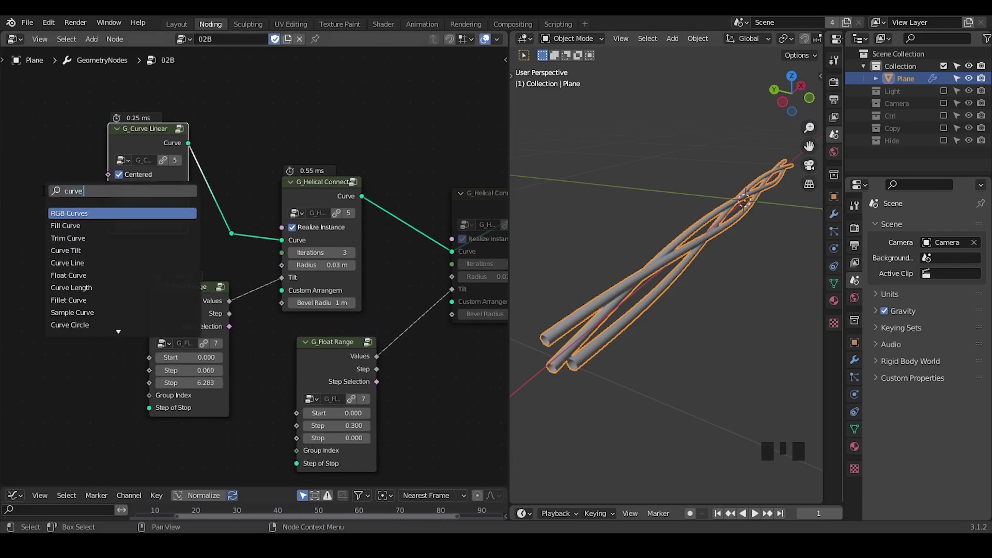
pyautogui.hotkey('ctrl', 'BackSpace')
pyautogui.write('qua')
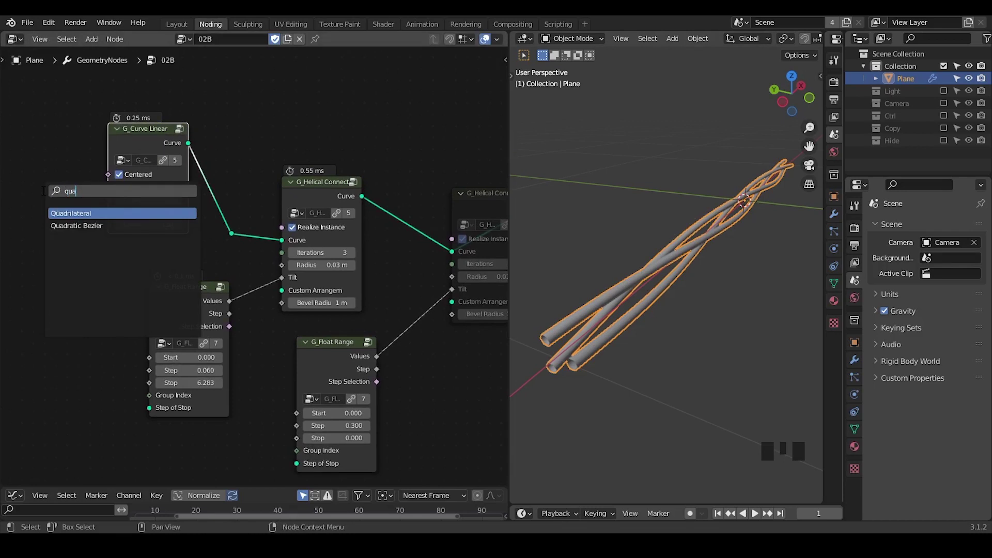
pyautogui.press('Return')
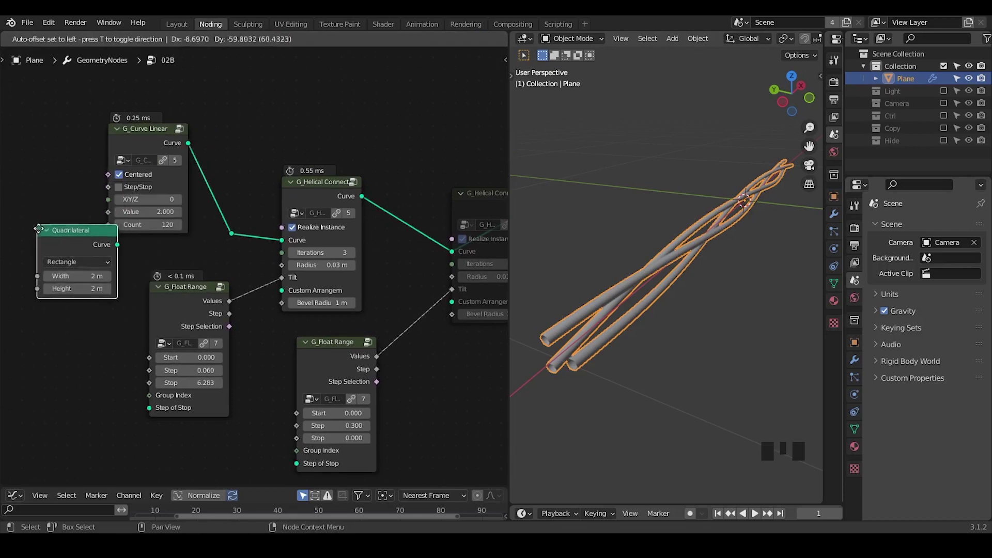
pyautogui.click(132, 251)
pyautogui.moveTo(119, 250); pyautogui.dragTo(230, 237)
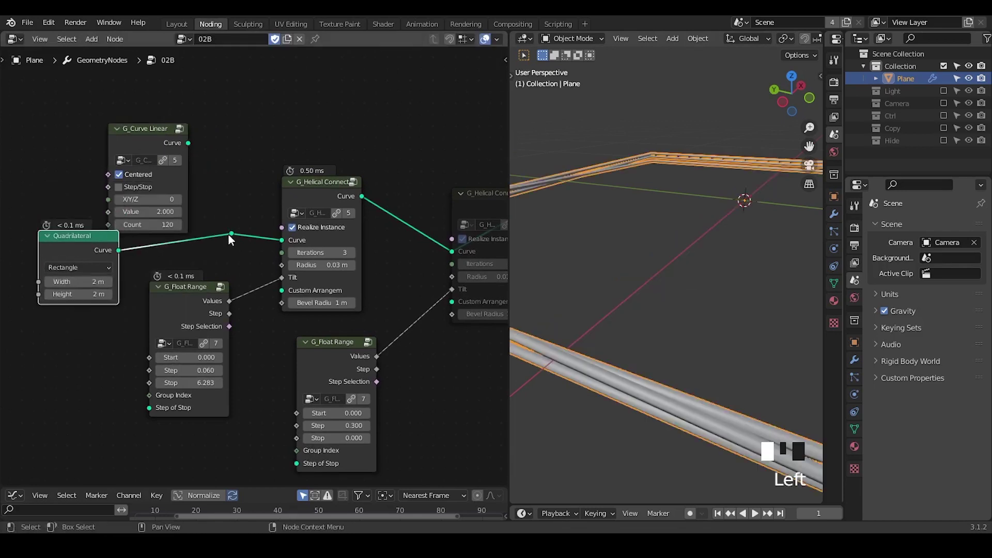
# Step: Nudge the first G_Float Range node aside and insert a Resample Curve node between the Quadrilateral node and the reroute
pyautogui.hotkey('ctrl', 'a')
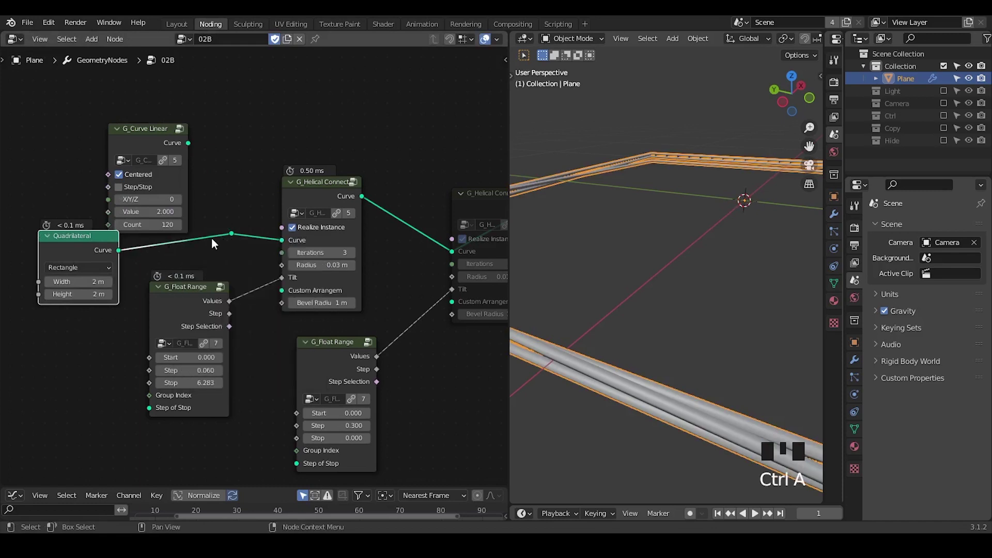
pyautogui.keyDown('ctrl'); pyautogui.moveTo(635, 229); pyautogui.dragTo(636, 281, button='middle'); pyautogui.keyUp('ctrl')
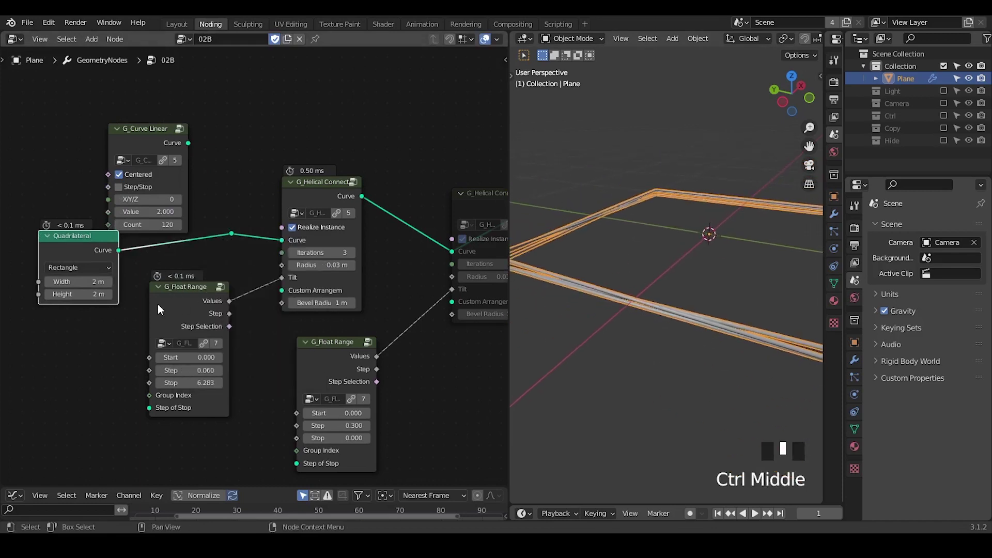
pyautogui.moveTo(157, 304); pyautogui.dragTo(167, 313)
pyautogui.hotkey('ctrl', 'a')
pyautogui.write('resample')
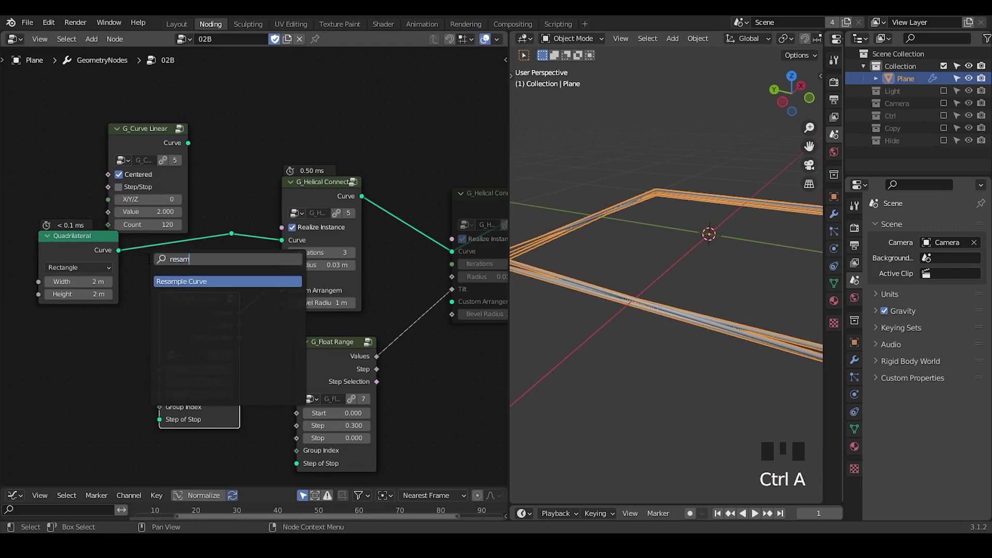
pyautogui.press('Return')
pyautogui.click(101, 237)
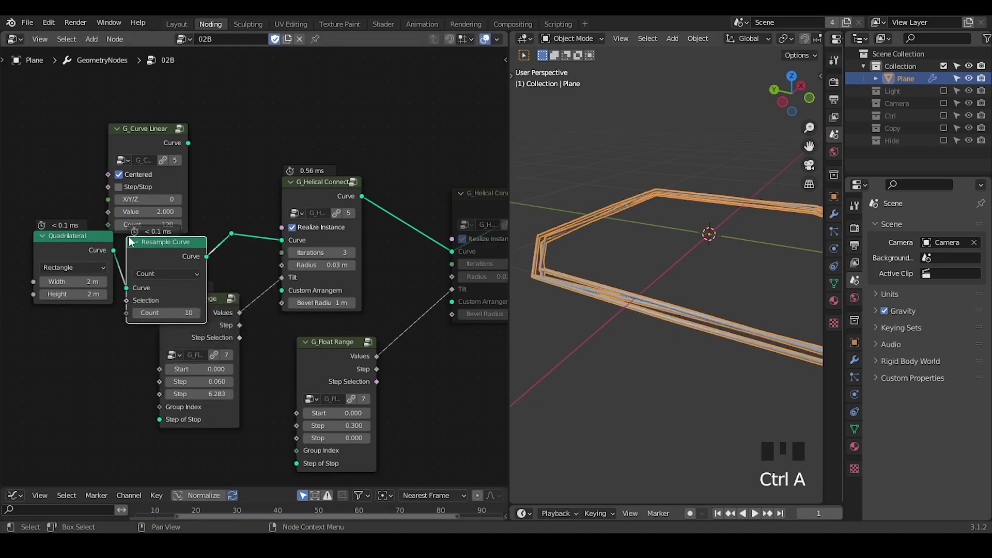
# Step: Switch Resample Curve to Length mode with a length of 0.09 m, and reposition the Quadrilateral node beside it
pyautogui.click(157, 272)
pyautogui.click(163, 312)
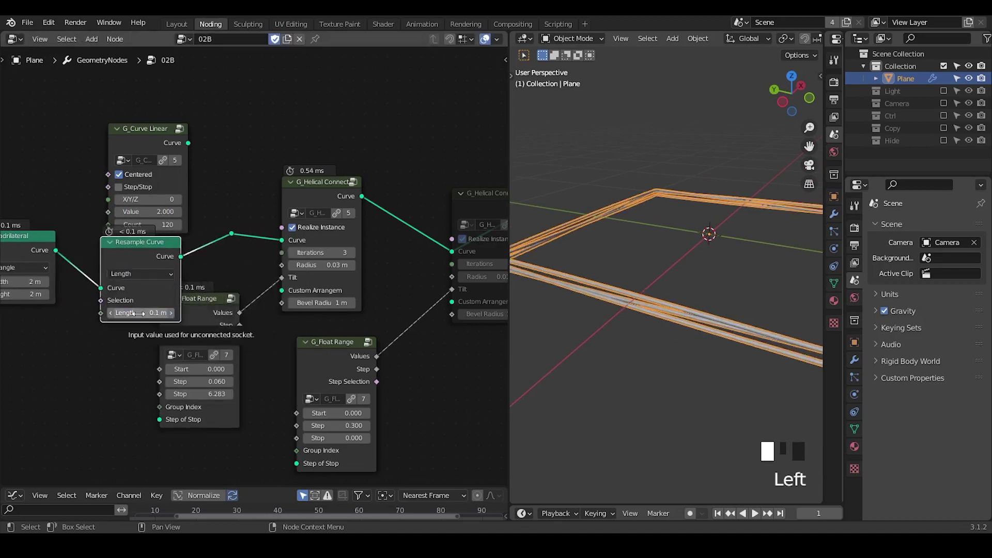
pyautogui.moveTo(112, 299); pyautogui.dragTo(173, 282, button='middle')
pyautogui.click(72, 236)
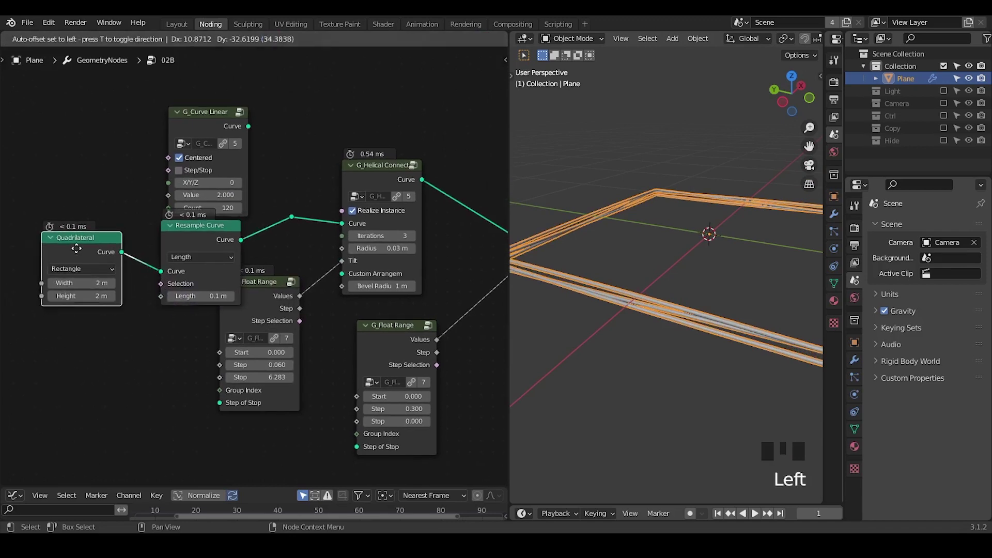
pyautogui.keyDown('ctrl'); pyautogui.moveTo(623, 253); pyautogui.dragTo(627, 288, button='middle'); pyautogui.keyUp('ctrl')
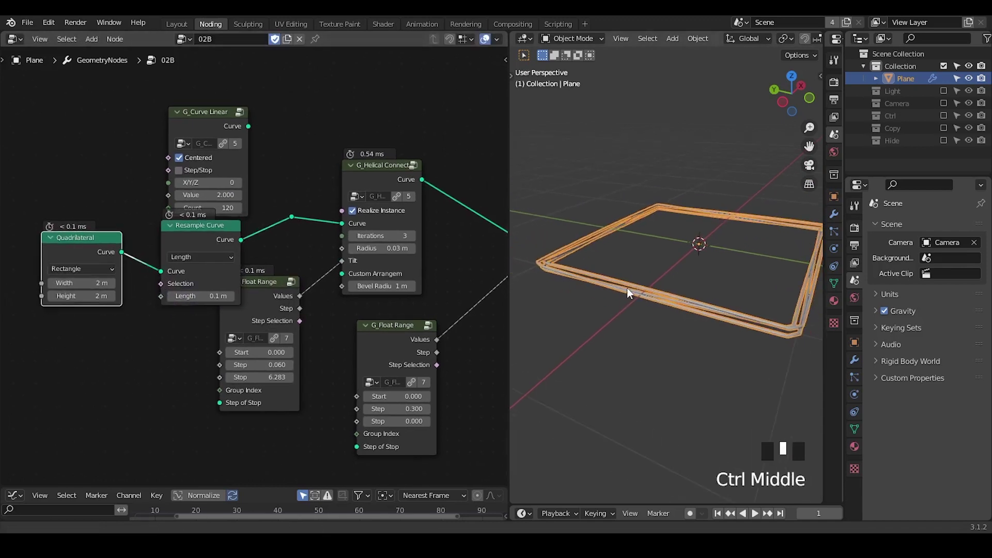
pyautogui.moveTo(203, 293)
pyautogui.keyDown('shift'); pyautogui.mouseDown()
pyautogui.moveTo(187, 293)
pyautogui.moveTo(196, 292)
pyautogui.mouseUp(); pyautogui.keyUp('shift')
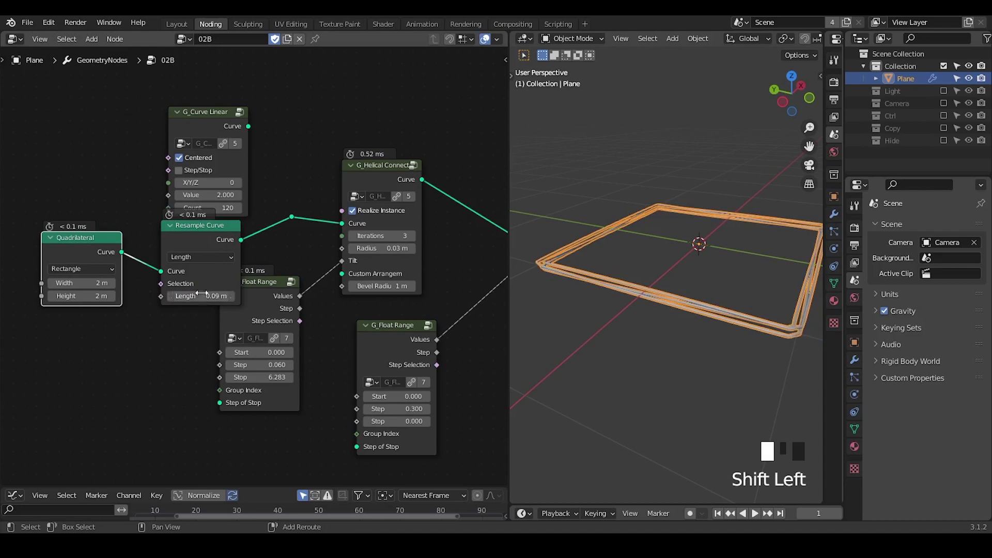
# Step: Reconnect G_Curve Linear to the reroute, delete the Quadrilateral and Resample Curve nodes, and view the twisted strands close up
pyautogui.scroll(1, 256, 263)
pyautogui.moveTo(248, 116); pyautogui.dragTo(73, 256)
pyautogui.press('x')
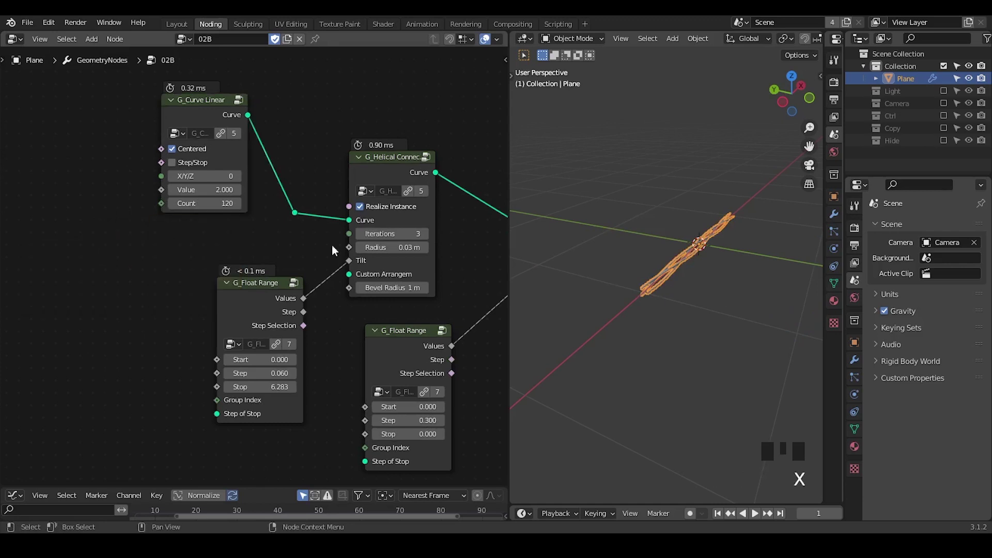
pyautogui.moveTo(331, 245); pyautogui.dragTo(236, 238, button='middle')
pyautogui.keyDown('ctrl'); pyautogui.moveTo(633, 336); pyautogui.dragTo(706, 269, button='middle'); pyautogui.keyUp('ctrl')
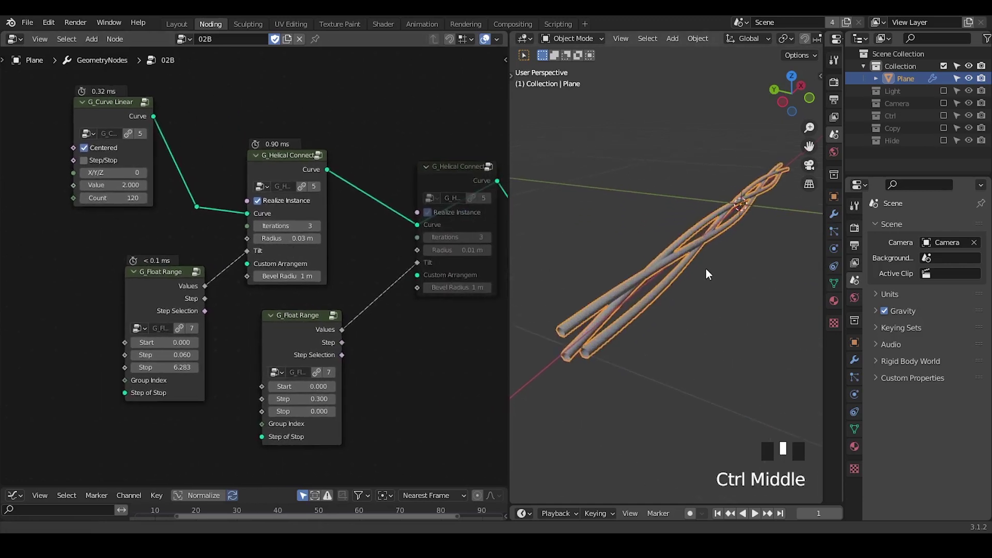
pyautogui.moveTo(724, 303)
pyautogui.keyDown('shift'); pyautogui.mouseDown(button='middle')
pyautogui.moveTo(703, 310)
pyautogui.moveTo(720, 290)
pyautogui.mouseUp(button='middle'); pyautogui.keyUp('shift')
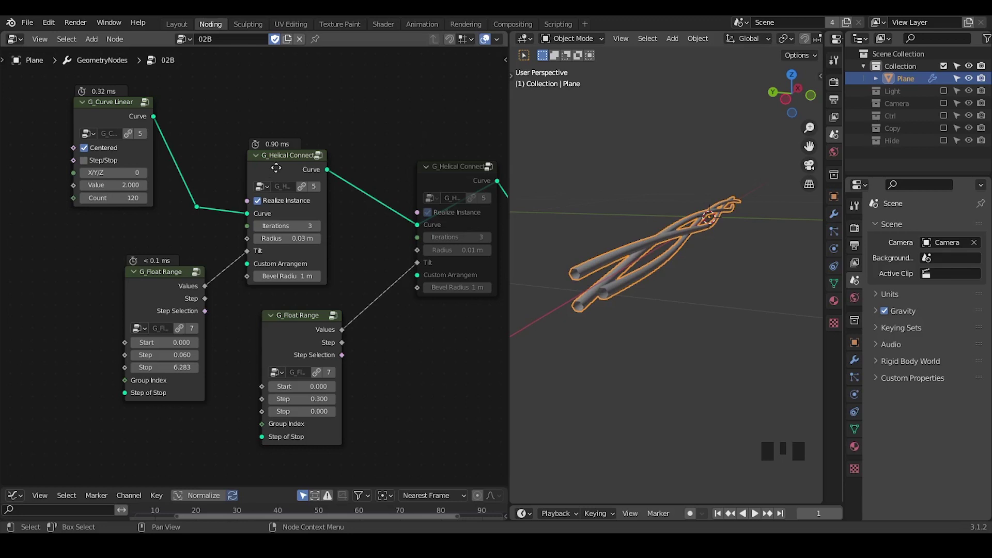
# Step: Shift the first G_Helical Connections and second G_Float Range nodes right, and the second G_Helical Connections and G_Bevel Curve nodes left
pyautogui.moveTo(276, 168); pyautogui.dragTo(301, 172)
pyautogui.moveTo(296, 312); pyautogui.dragTo(310, 310)
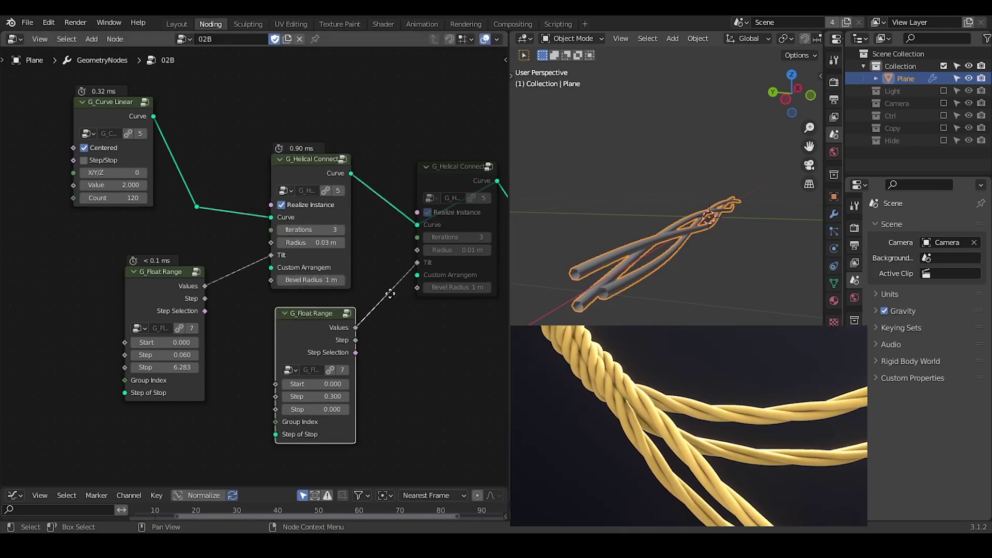
pyautogui.moveTo(390, 294); pyautogui.dragTo(303, 292, button='middle')
pyautogui.moveTo(324, 169); pyautogui.dragTo(300, 166)
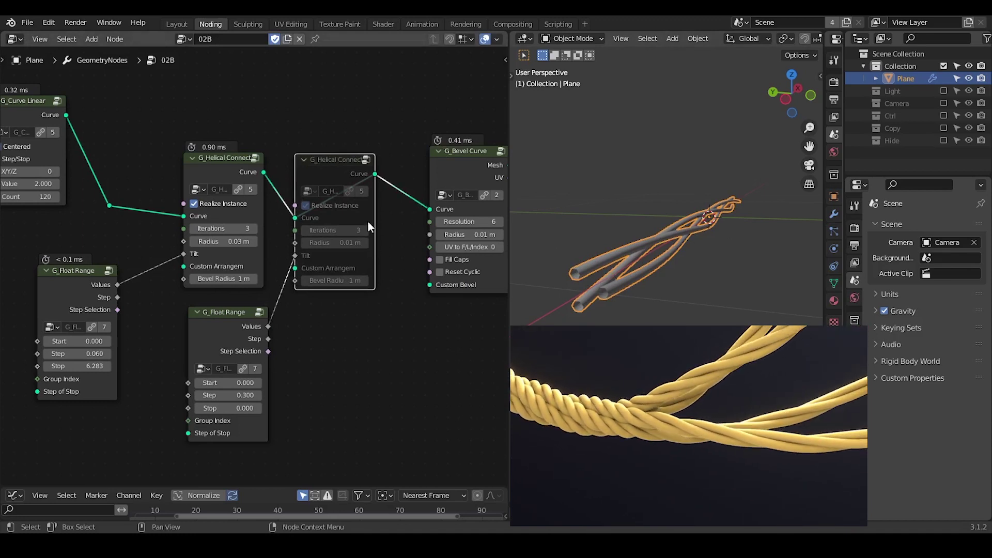
pyautogui.moveTo(451, 204); pyautogui.dragTo(439, 199)
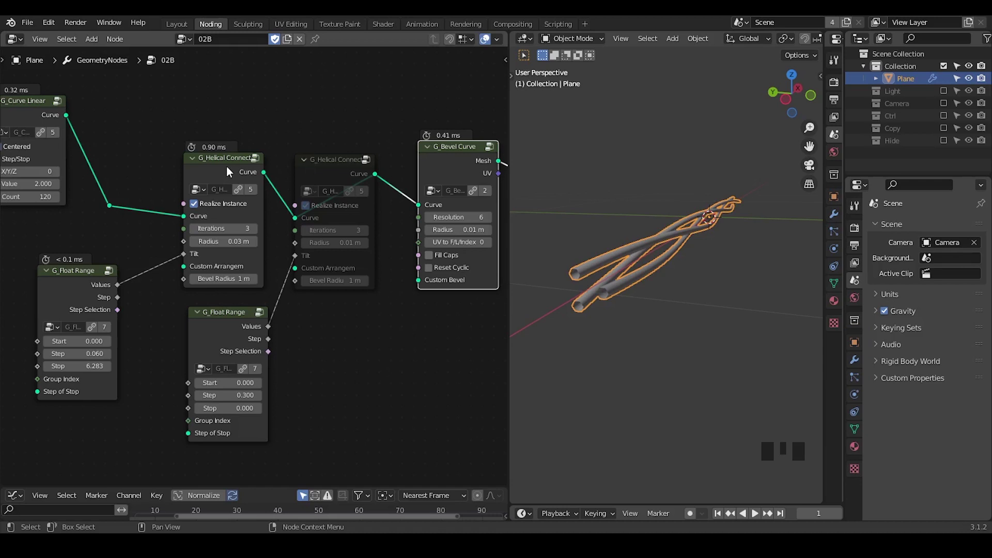
# Step: Nudge both G_Helical Connections nodes slightly and unmute the second one
pyautogui.moveTo(226, 166); pyautogui.dragTo(225, 163)
pyautogui.moveTo(325, 167); pyautogui.dragTo(326, 172)
pyautogui.press('m')
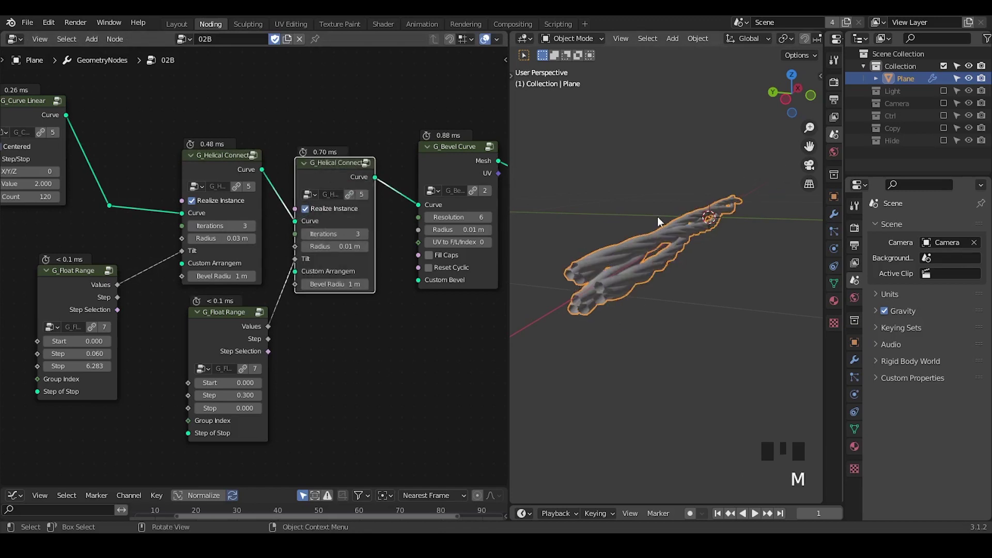
# Step: Duplicate the second G_Helical Connections node, place the copy below the chain and delete it
pyautogui.click(325, 175)
pyautogui.hotkey('shift', 'd')
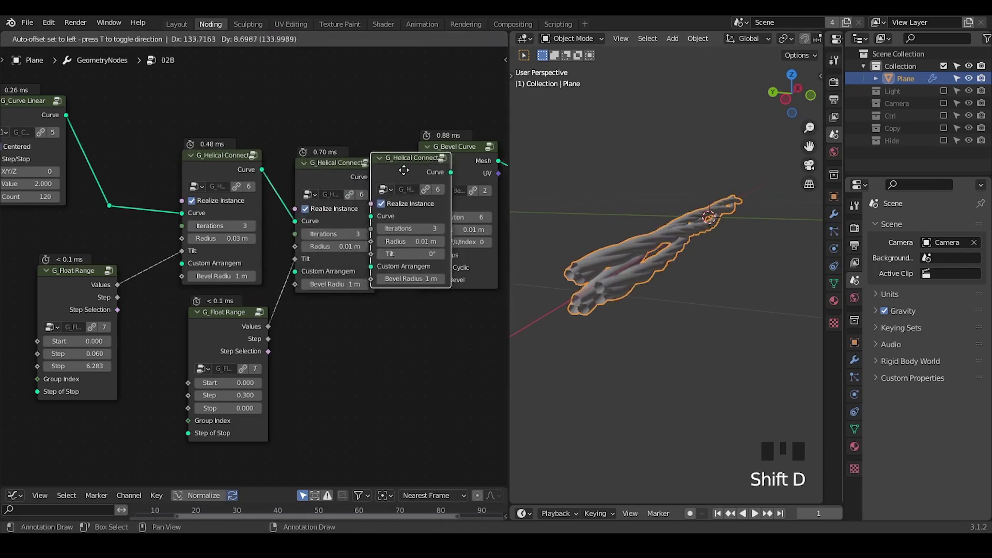
pyautogui.click(373, 330)
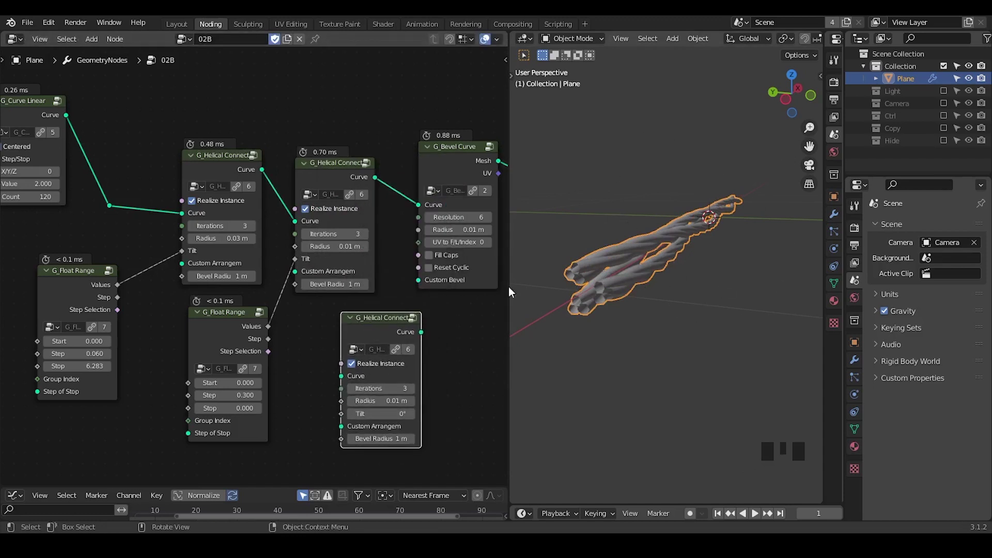
pyautogui.click(373, 324)
pyautogui.press('x')
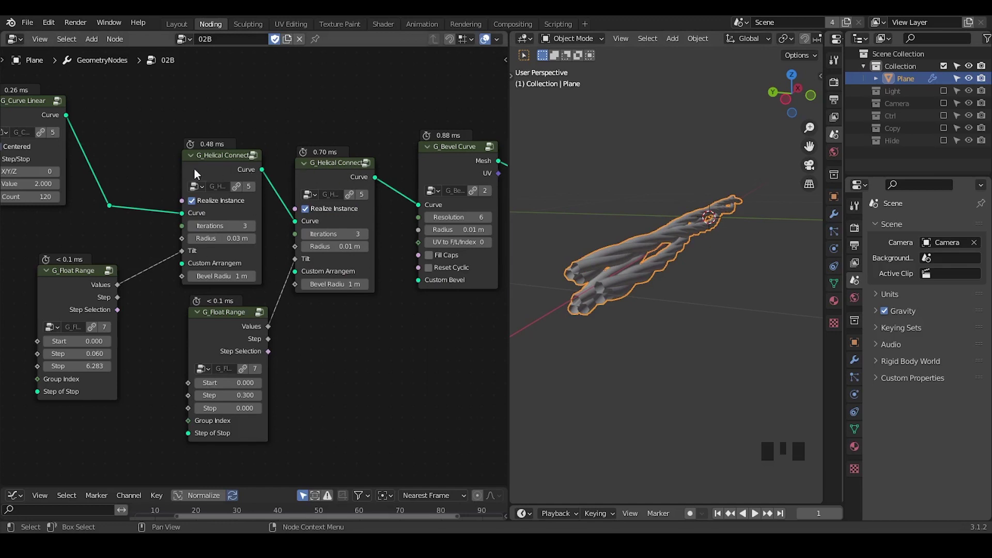
# Step: Nudge the first G_Helical Connections node and dissolve the reroute between it and G_Curve Linear, keeping the link
pyautogui.moveTo(218, 159); pyautogui.dragTo(211, 156)
pyautogui.moveTo(97, 212); pyautogui.dragTo(124, 214, button='middle')
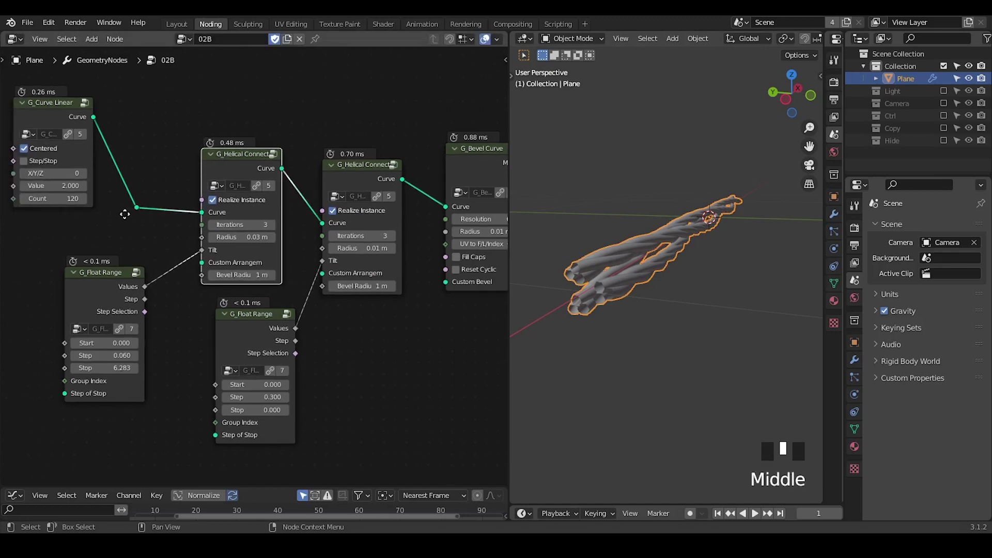
pyautogui.moveTo(160, 173); pyautogui.dragTo(123, 222)
pyautogui.hotkey('ctrl', 'x')
pyautogui.scroll(-1, 69, 122)
# Step: Tidy the layout by moving G_Curve Linear, both G_Float Range nodes and the second G_Helical Connections node closer to the chain
pyautogui.moveTo(68, 121); pyautogui.dragTo(127, 159)
pyautogui.moveTo(115, 288); pyautogui.dragTo(122, 288)
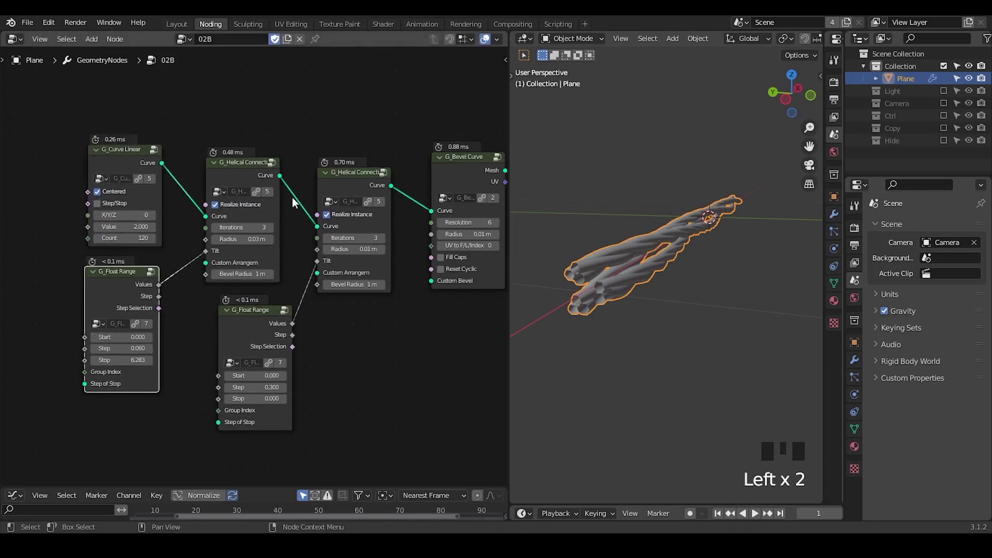
pyautogui.moveTo(248, 321); pyautogui.dragTo(234, 321)
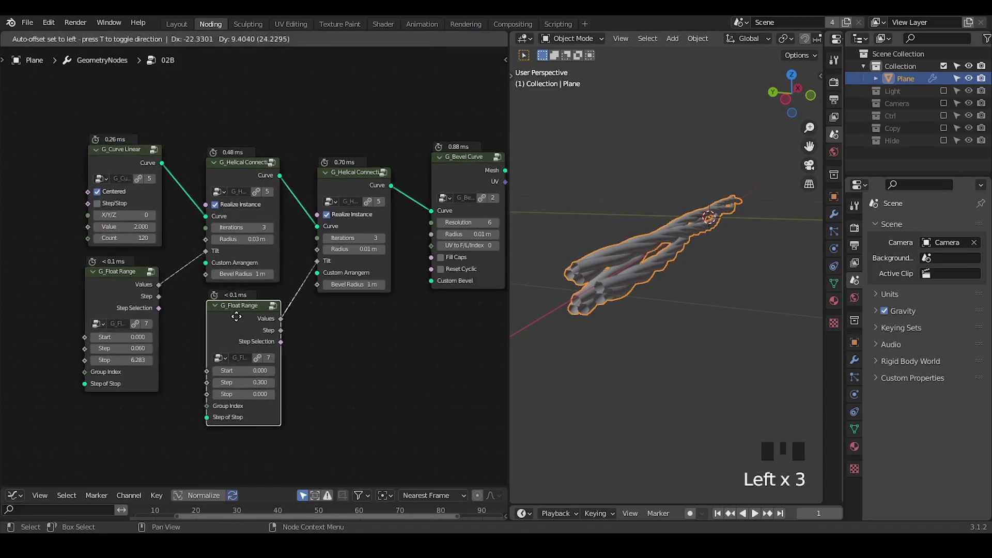
pyautogui.scroll(-1, 328, 337)
pyautogui.moveTo(328, 337); pyautogui.dragTo(284, 327, button='middle')
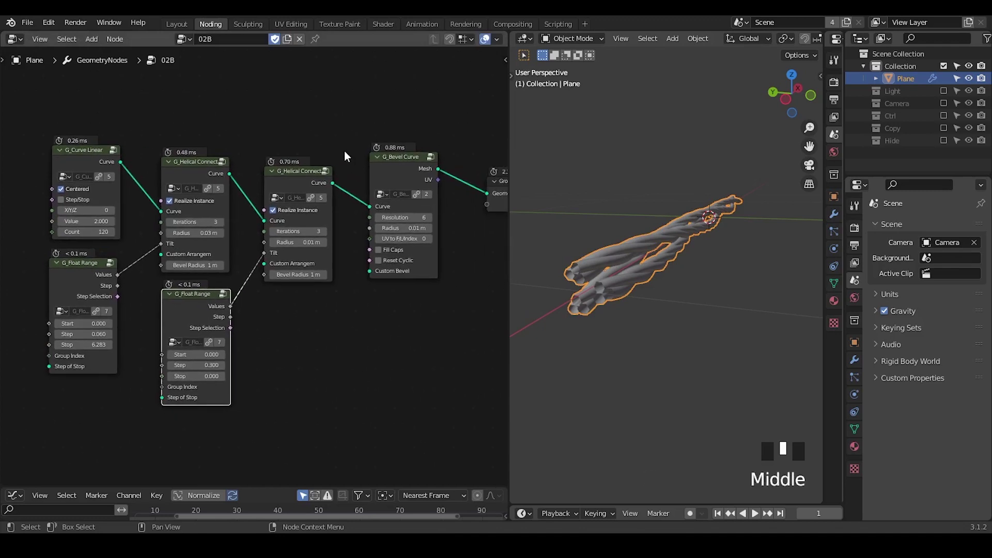
pyautogui.hotkey('shift', 'ctrl', 'alt', 'q')
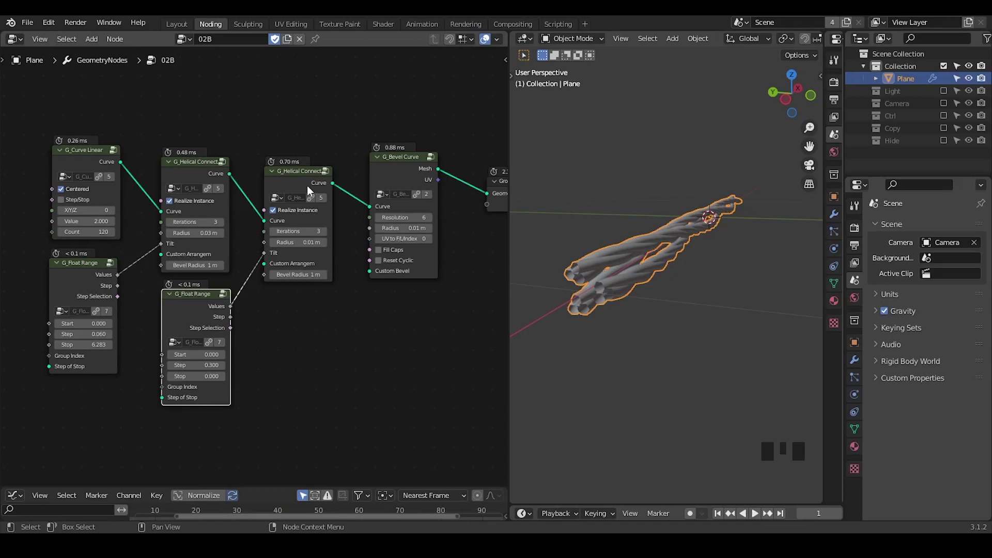
pyautogui.moveTo(307, 185); pyautogui.dragTo(305, 179)
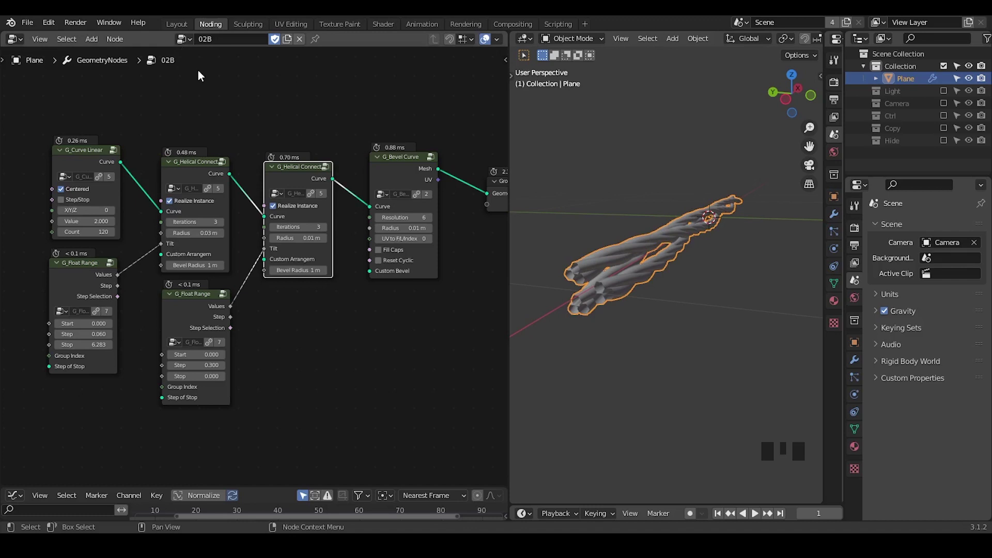
# Step: Load the node tree 03. Breakdown and view the whole helical ring from above at an angle
pyautogui.click(183, 39)
pyautogui.click(246, 92)
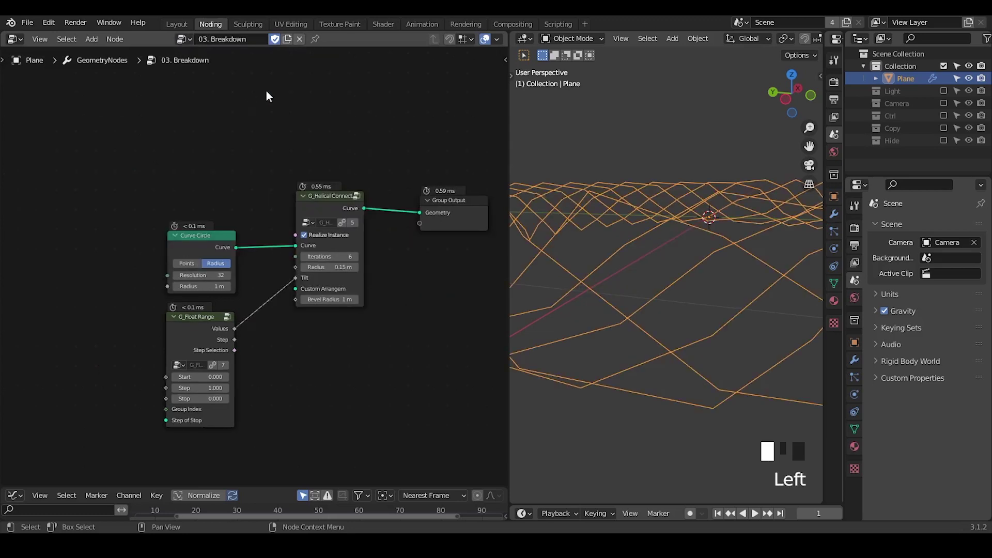
pyautogui.moveTo(390, 255); pyautogui.dragTo(362, 244, button='middle')
pyautogui.moveTo(594, 240); pyautogui.dragTo(647, 228, button='middle')
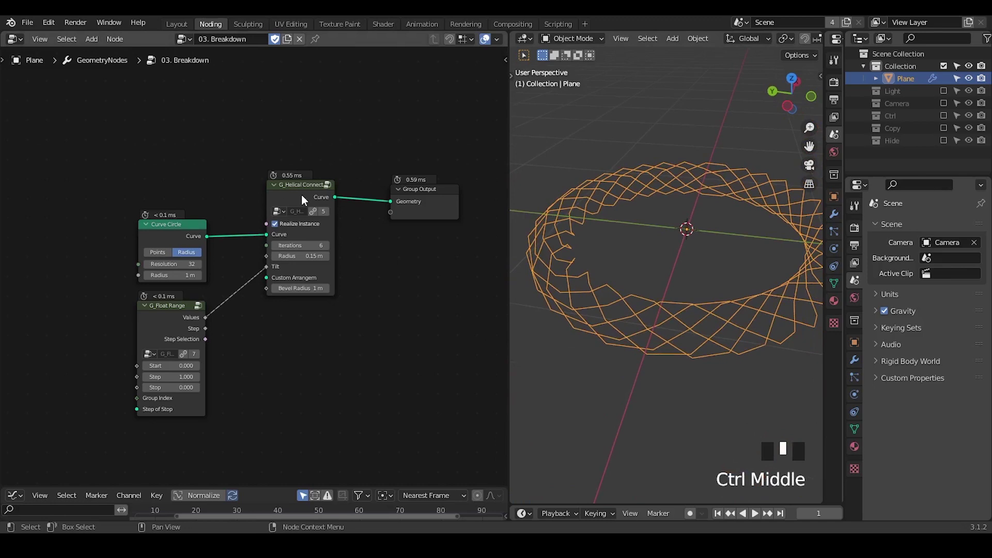
# Step: Nudge the G_Helical Connections node and select it together with the Curve Circle and G_Float Range nodes
pyautogui.moveTo(302, 196); pyautogui.dragTo(296, 190)
pyautogui.keyDown('ctrl'); pyautogui.moveTo(322, 286); pyautogui.dragTo(322, 252, button='middle'); pyautogui.keyUp('ctrl')
pyautogui.moveTo(324, 113); pyautogui.dragTo(16, 390)
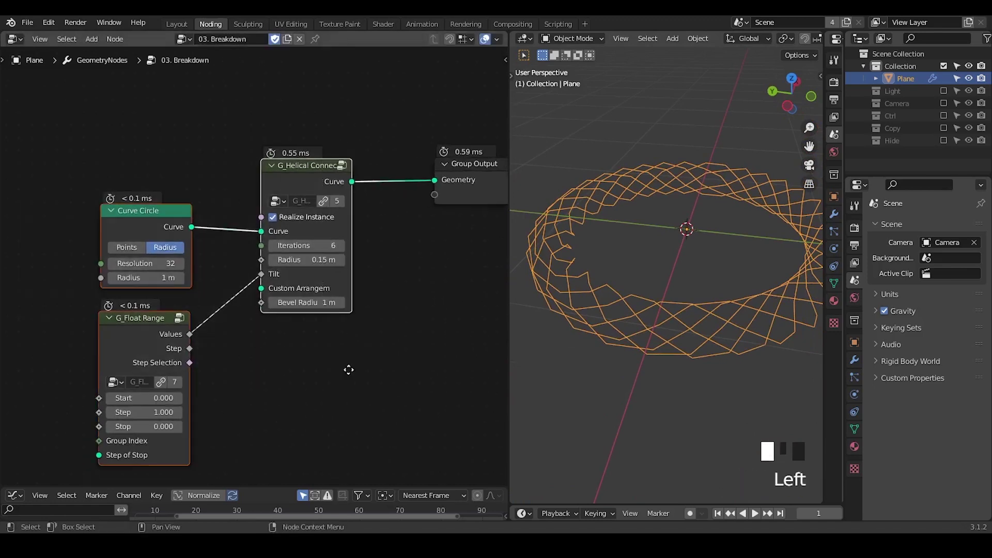
pyautogui.middleClick(630, 355)
pyautogui.moveTo(631, 354); pyautogui.dragTo(625, 324, button='middle')
pyautogui.moveTo(150, 358); pyautogui.dragTo(204, 316, button='middle')
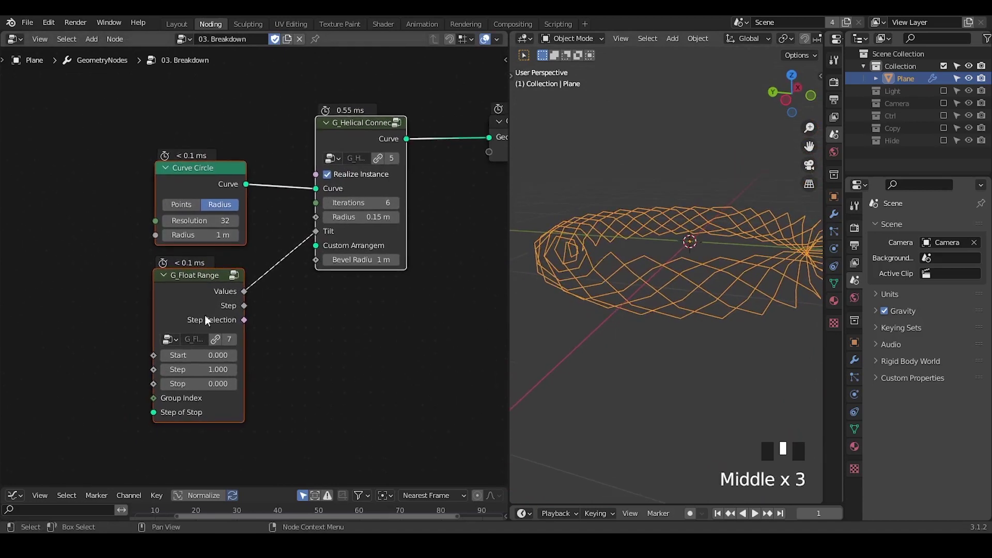
# Step: Nudge the G_Float Range and G_Helical Connections nodes and widen G_Helical Connections until its full name fits
pyautogui.click(219, 286)
pyautogui.moveTo(219, 286); pyautogui.dragTo(200, 273)
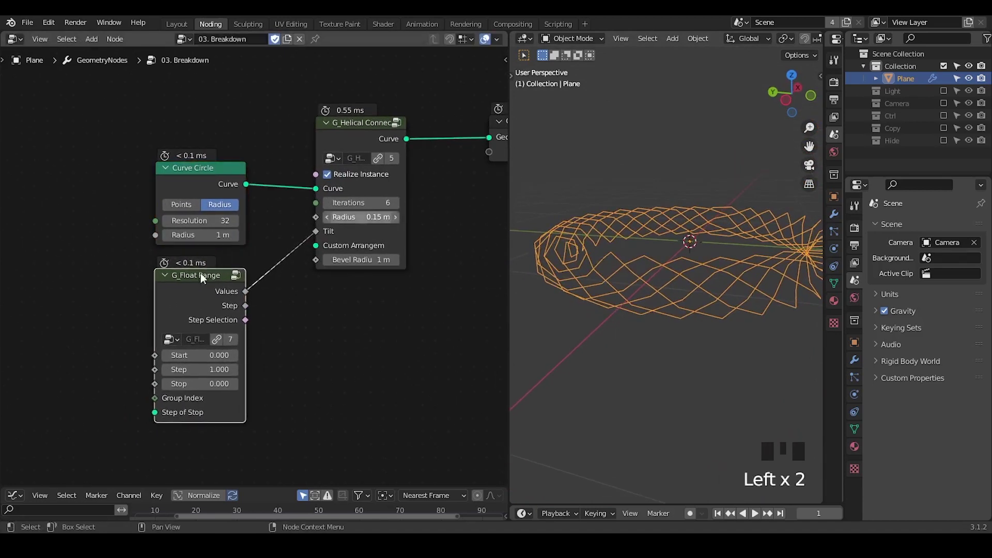
pyautogui.moveTo(360, 137); pyautogui.dragTo(358, 135)
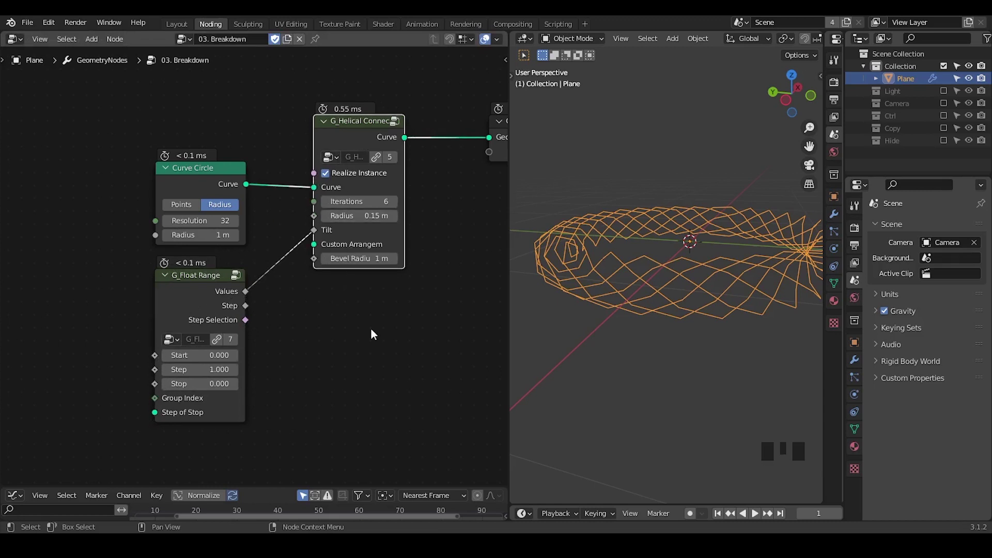
pyautogui.keyDown('ctrl'); pyautogui.moveTo(704, 265); pyautogui.dragTo(670, 295, button='middle'); pyautogui.keyUp('ctrl')
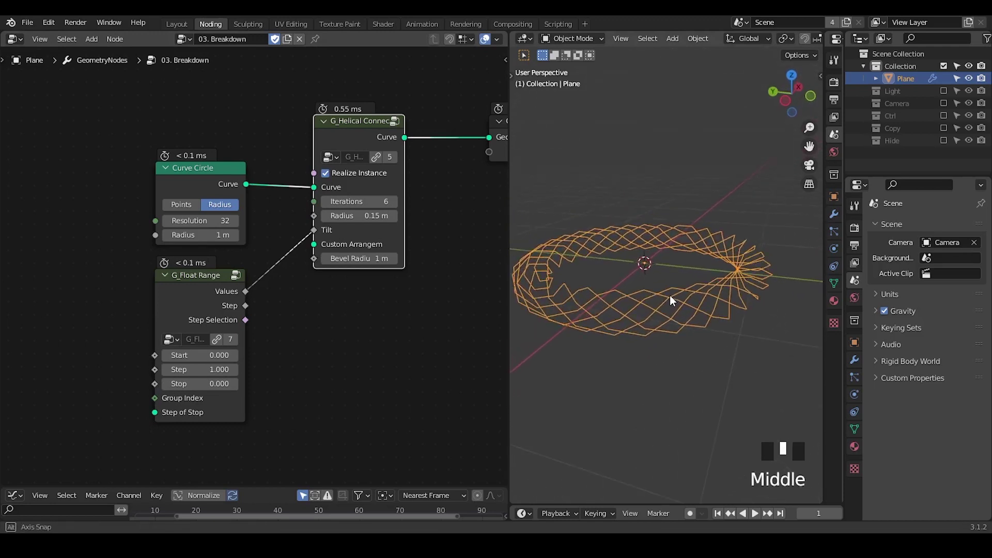
pyautogui.moveTo(355, 131); pyautogui.dragTo(355, 130)
pyautogui.hotkey('shift', 'ctrl', 'alt', 'q')
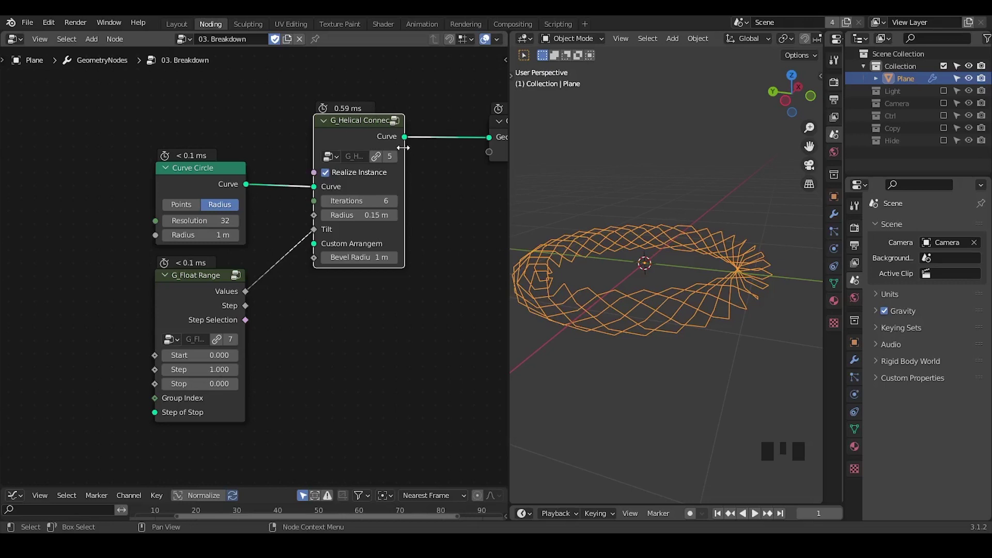
pyautogui.moveTo(404, 148); pyautogui.dragTo(434, 148)
pyautogui.click(339, 147)
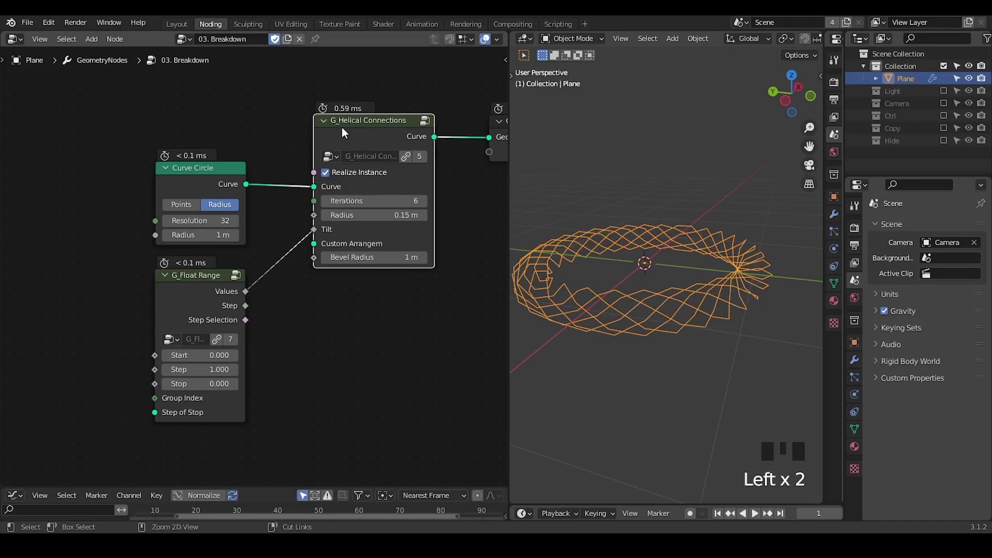
# Step: Insert a Curve to Mesh node before Group Output and dissolve the G_Helical Connections node, keeping the link from Curve Circle
pyautogui.moveTo(422, 214); pyautogui.dragTo(345, 204, button='middle')
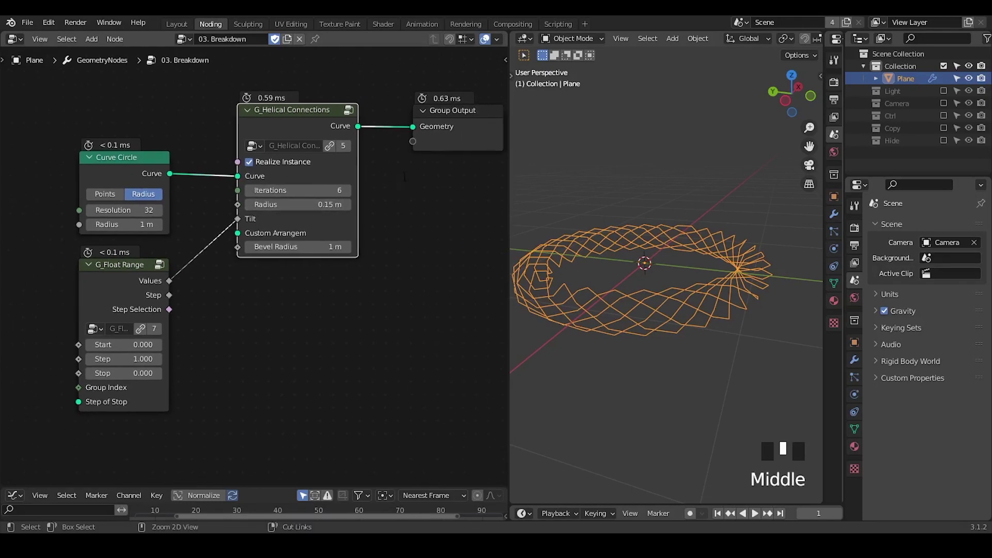
pyautogui.hotkey('ctrl', 'a')
pyautogui.write('curve tom')
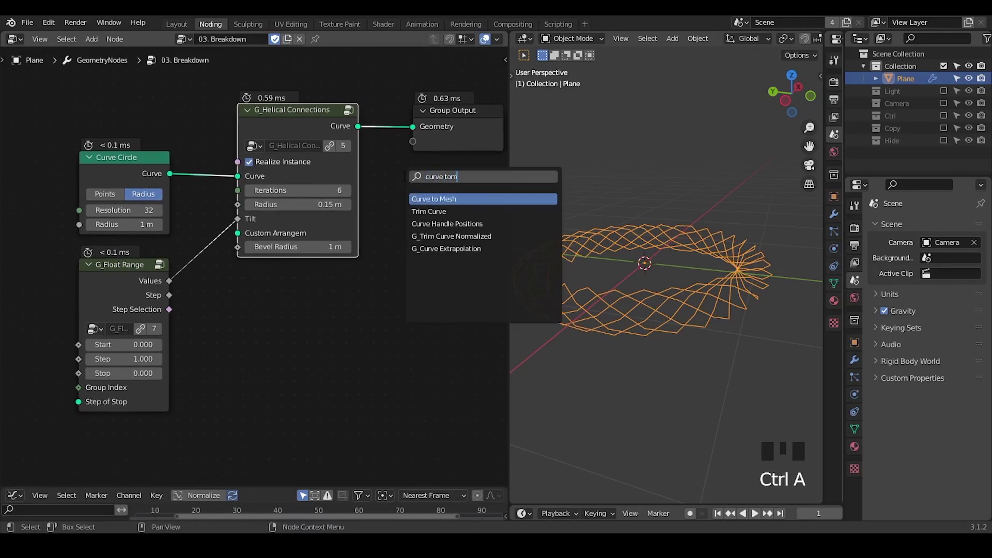
pyautogui.press('Return')
pyautogui.click(276, 116)
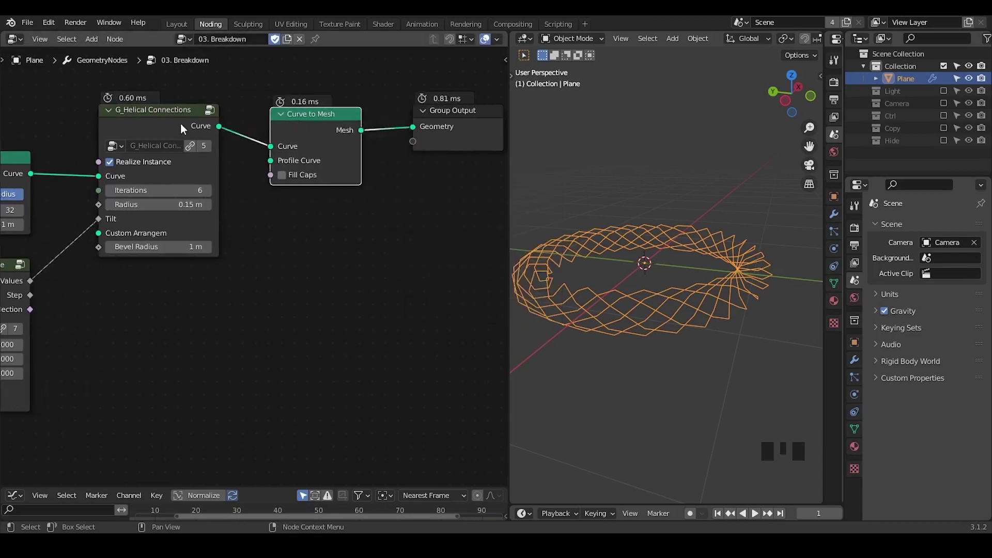
pyautogui.click(180, 123)
pyautogui.hotkey('ctrl', 'x')
pyautogui.moveTo(217, 136); pyautogui.dragTo(272, 119, button='middle')
# Step: Duplicate the Curve Circle, connect the copy to Curve to Mesh's Profile Curve, and set its radius to 0.06 m
pyautogui.click(36, 160)
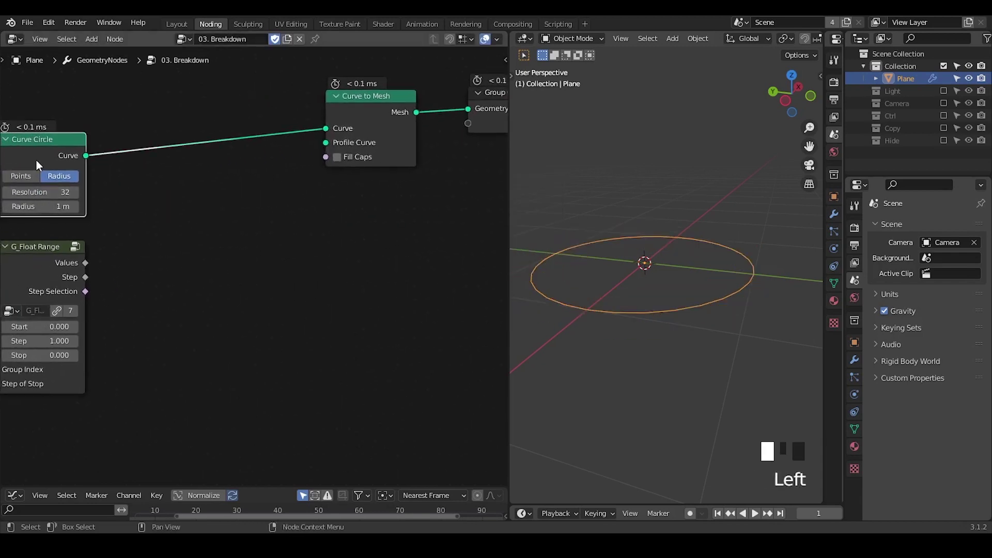
pyautogui.hotkey('shift', 'd')
pyautogui.click(181, 211)
pyautogui.keyDown('alt'); pyautogui.moveTo(219, 201); pyautogui.dragTo(358, 132, button='right'); pyautogui.keyUp('alt')
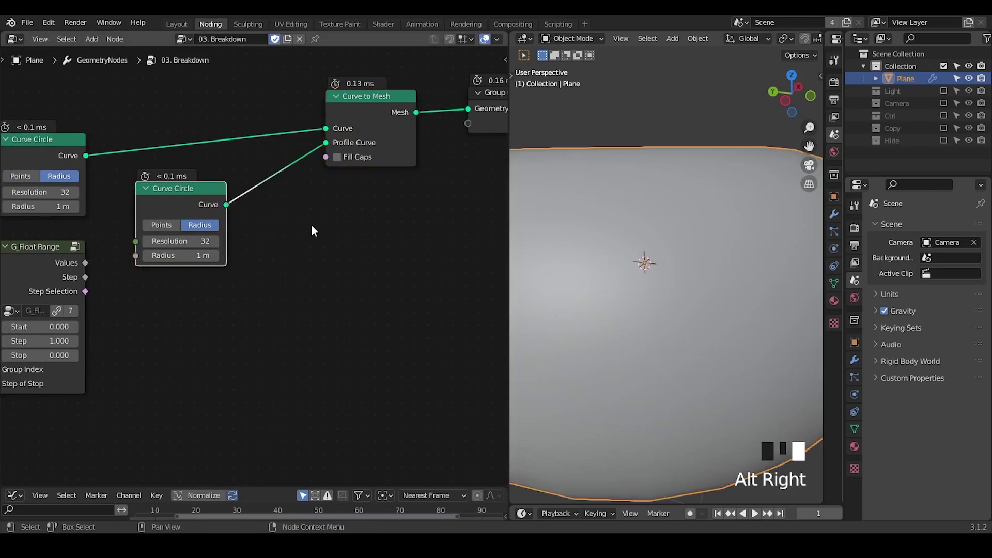
pyautogui.moveTo(248, 238); pyautogui.dragTo(281, 230, button='middle')
pyautogui.keyDown('shift'); pyautogui.moveTo(230, 247); pyautogui.dragTo(189, 247); pyautogui.keyUp('shift')
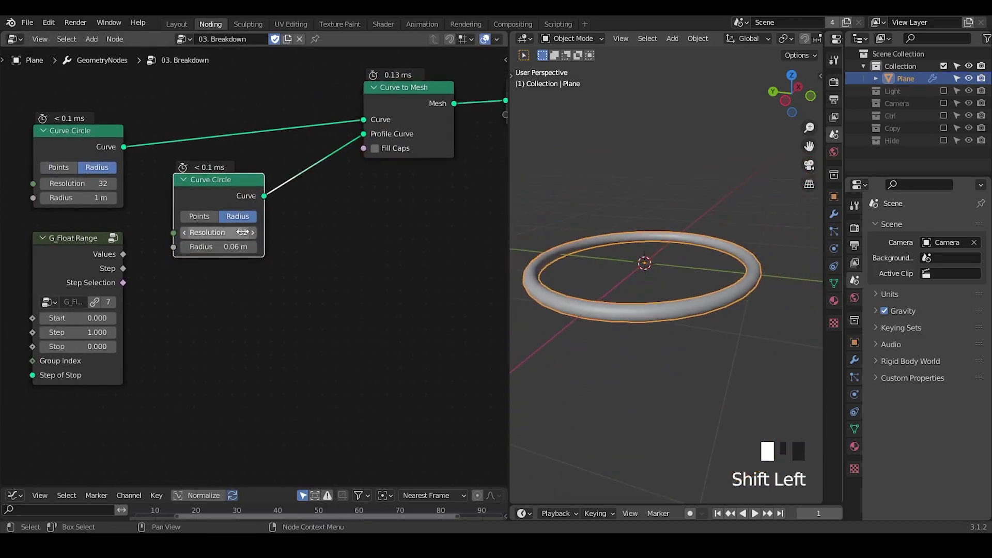
pyautogui.keyDown('shift'); pyautogui.moveTo(589, 281); pyautogui.dragTo(613, 282, button='middle'); pyautogui.keyUp('shift')
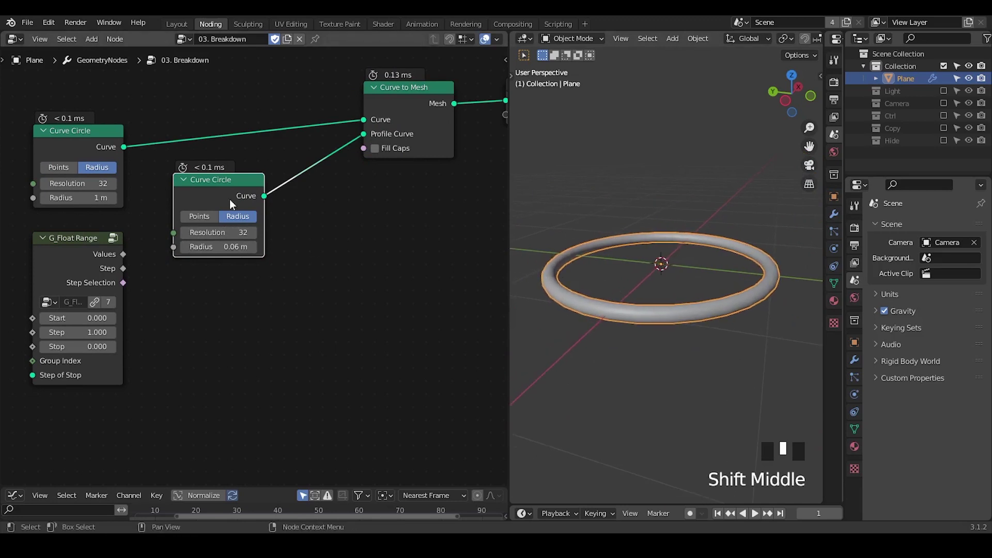
# Step: Insert an Instance on Points node between the 0.06 m profile Curve Circle and Curve to Mesh
pyautogui.hotkey('ctrl', 'a')
pyautogui.write('point instan')
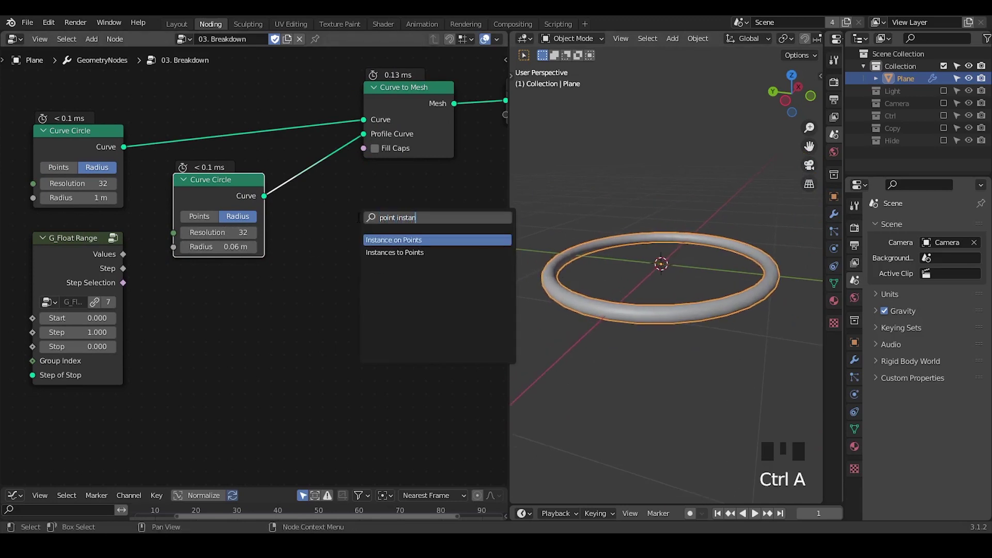
pyautogui.press('Return')
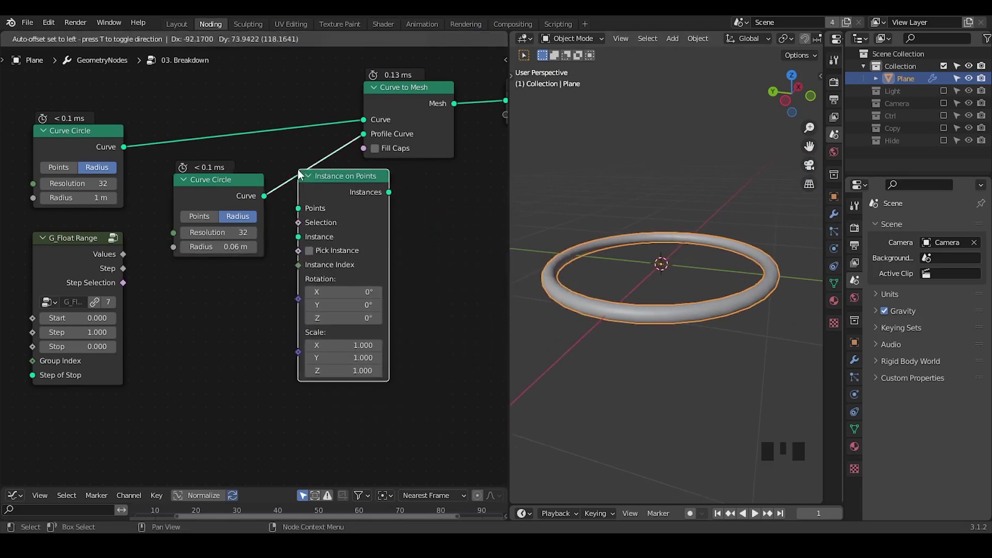
pyautogui.click(327, 221)
pyautogui.moveTo(327, 220); pyautogui.dragTo(447, 194, button='middle')
# Step: Duplicate the profile Curve Circle, connect the copy to Instance on Points' Instance input, and rearrange the surrounding nodes
pyautogui.moveTo(160, 240); pyautogui.dragTo(27, 311)
pyautogui.moveTo(193, 210); pyautogui.dragTo(155, 262)
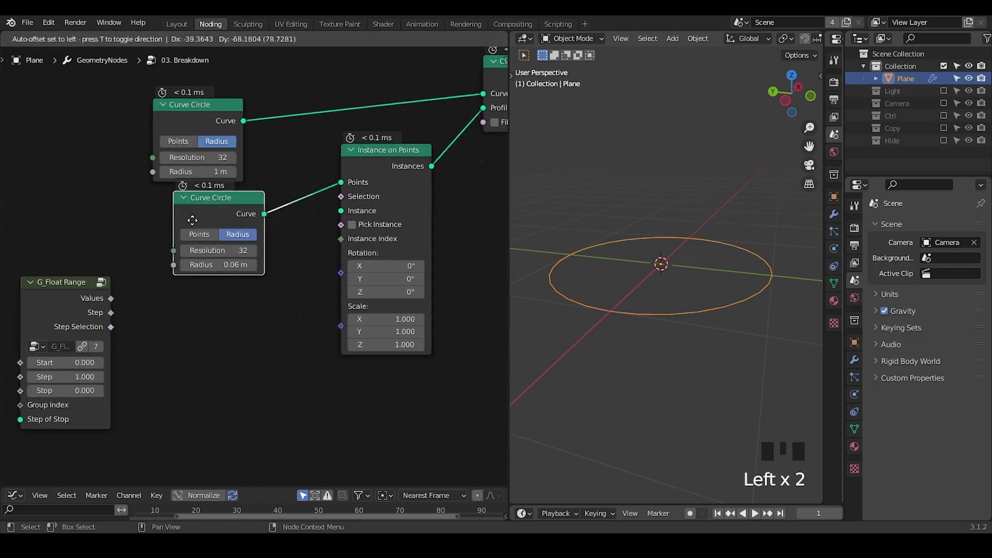
pyautogui.hotkey('shift', 'd')
pyautogui.click(202, 330)
pyautogui.moveTo(253, 308); pyautogui.dragTo(340, 212)
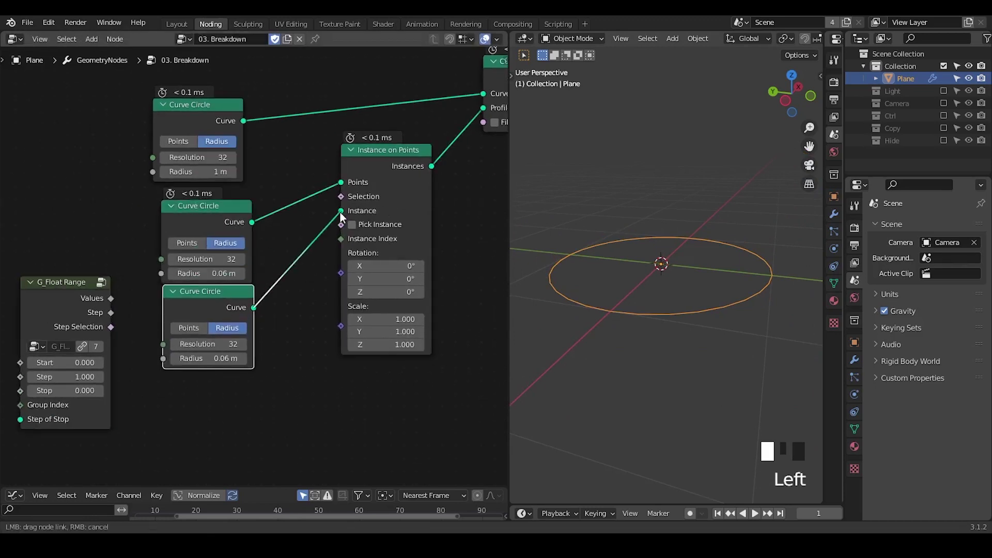
pyautogui.moveTo(359, 247); pyautogui.dragTo(234, 273, button='middle')
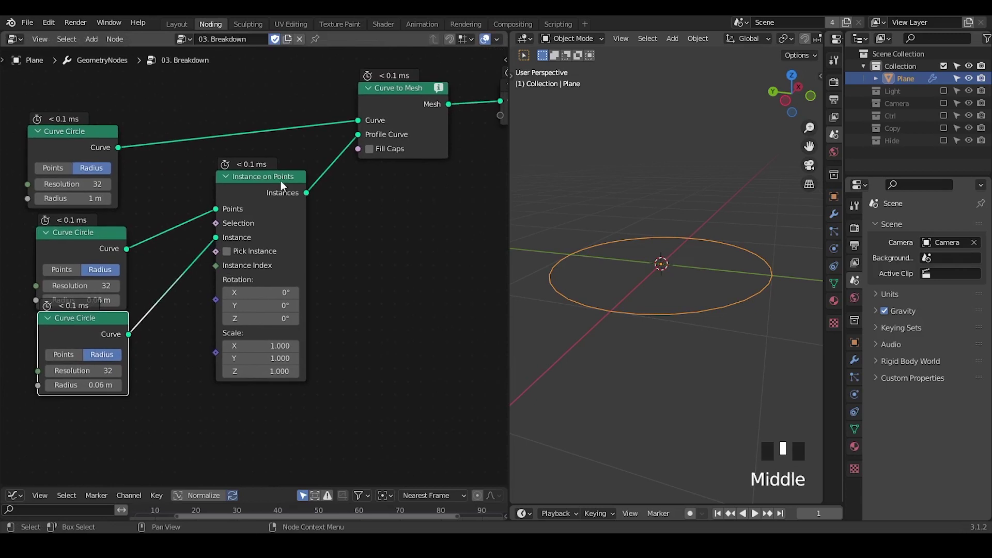
pyautogui.moveTo(272, 195); pyautogui.dragTo(247, 231)
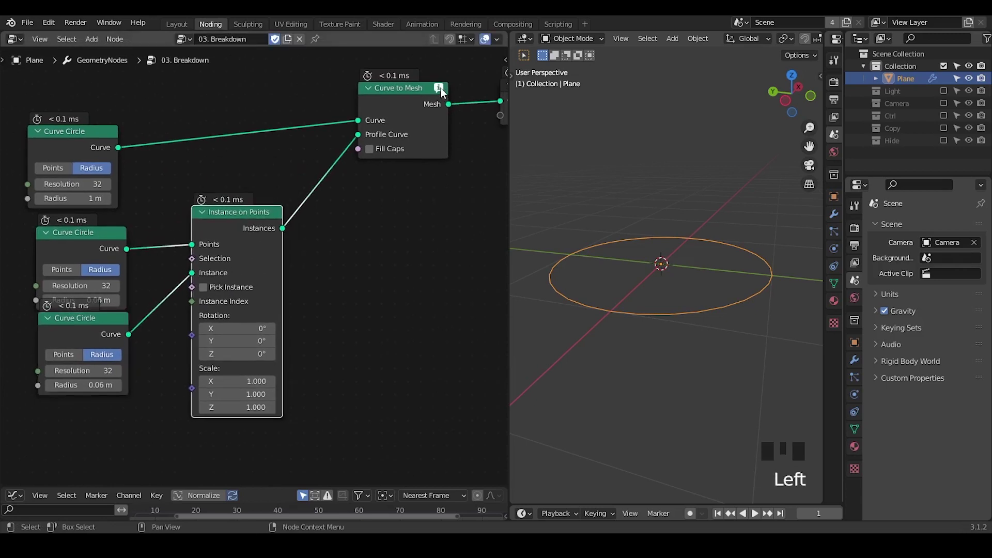
# Step: Insert a Realize Instances node between Instance on Points and Curve to Mesh
pyautogui.moveTo(441, 89)
pyautogui.hotkey('ctrl', 'a')
pyautogui.write('reali')
pyautogui.press('Return')
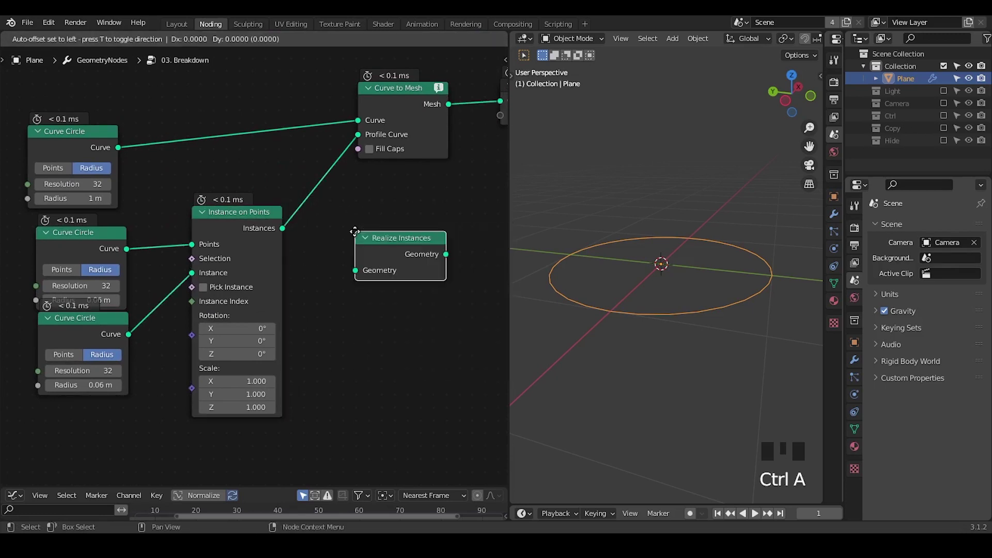
pyautogui.click(312, 190)
pyautogui.moveTo(311, 186); pyautogui.dragTo(85, 274, button='middle')
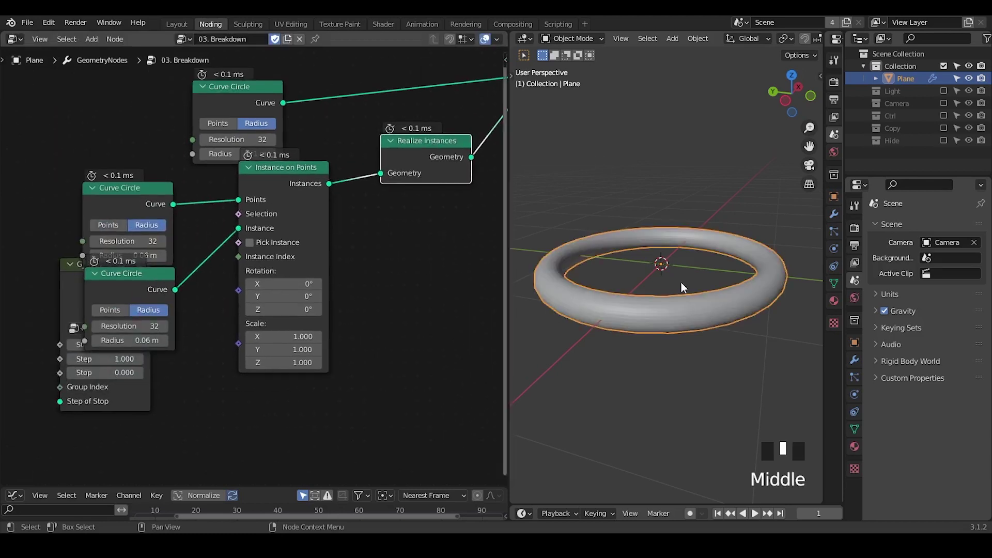
# Step: Delete the G_Float Range node and move the main 1 m Curve Circle clear of Instance on Points
pyautogui.moveTo(76, 281); pyautogui.dragTo(284, 408)
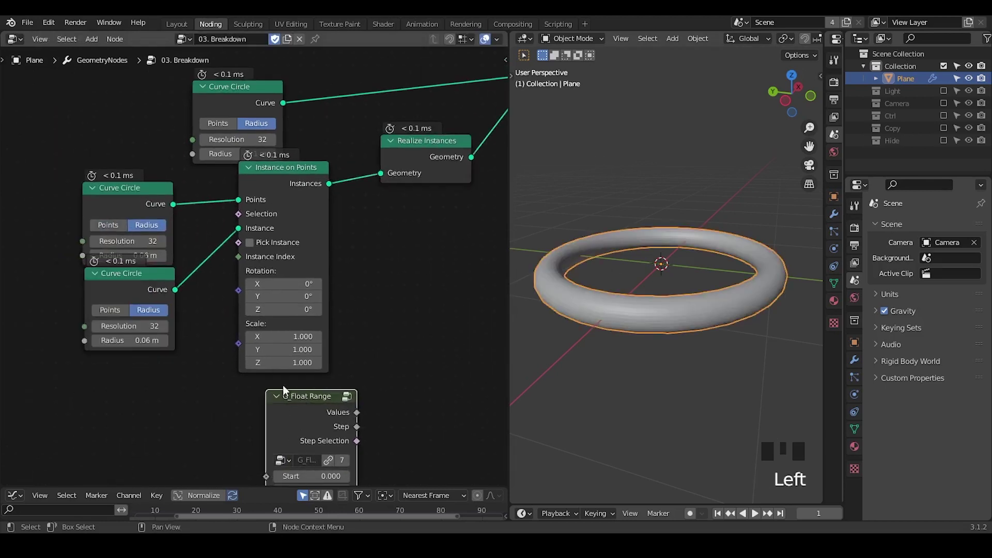
pyautogui.press('x')
pyautogui.moveTo(394, 230); pyautogui.dragTo(336, 298, button='middle')
pyautogui.moveTo(200, 135); pyautogui.dragTo(203, 110)
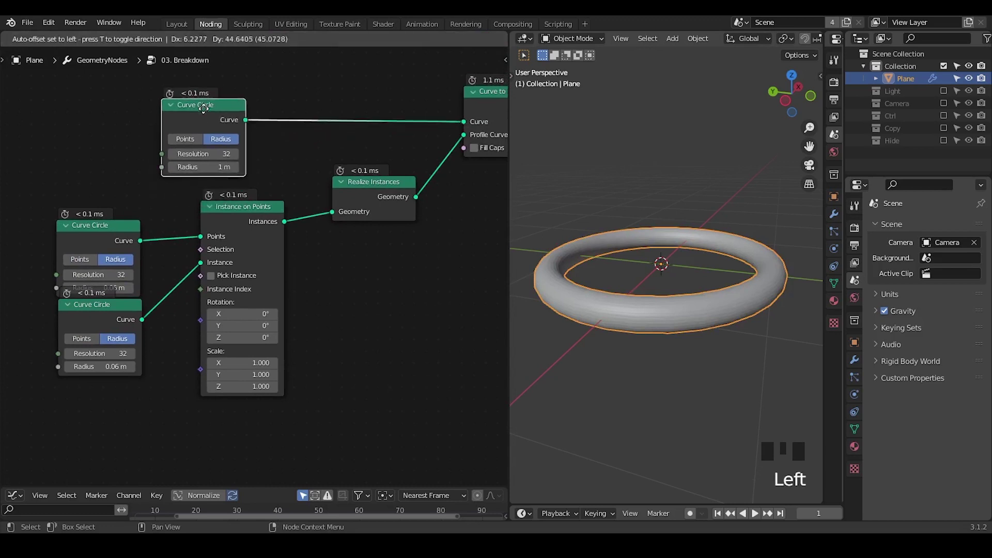
# Step: Move the instanced Curve Circle aside and set the points Curve Circle to resolution 3 and radius 0.13 m
pyautogui.keyDown('ctrl'); pyautogui.moveTo(629, 311); pyautogui.dragTo(551, 219, button='middle'); pyautogui.keyUp('ctrl')
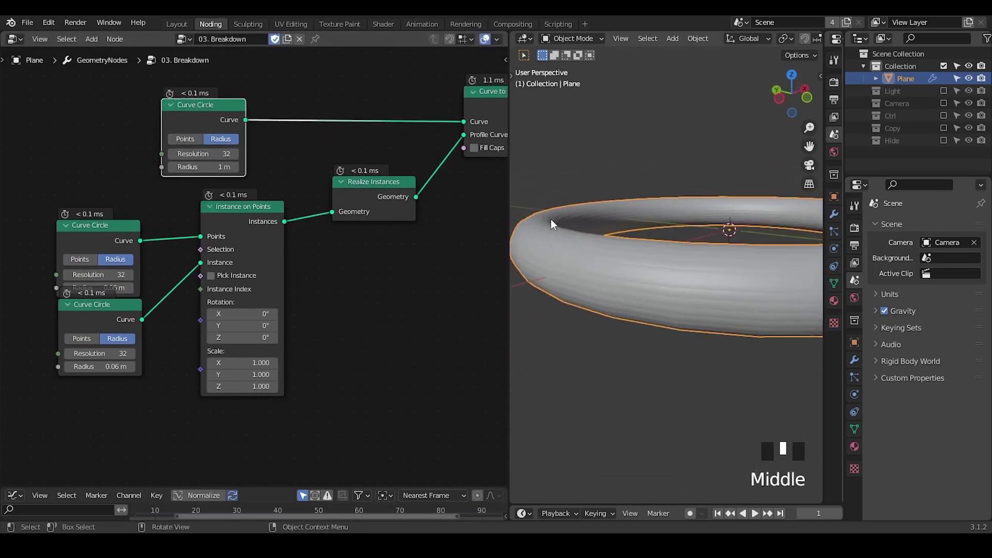
pyautogui.moveTo(203, 273); pyautogui.dragTo(241, 247, button='middle')
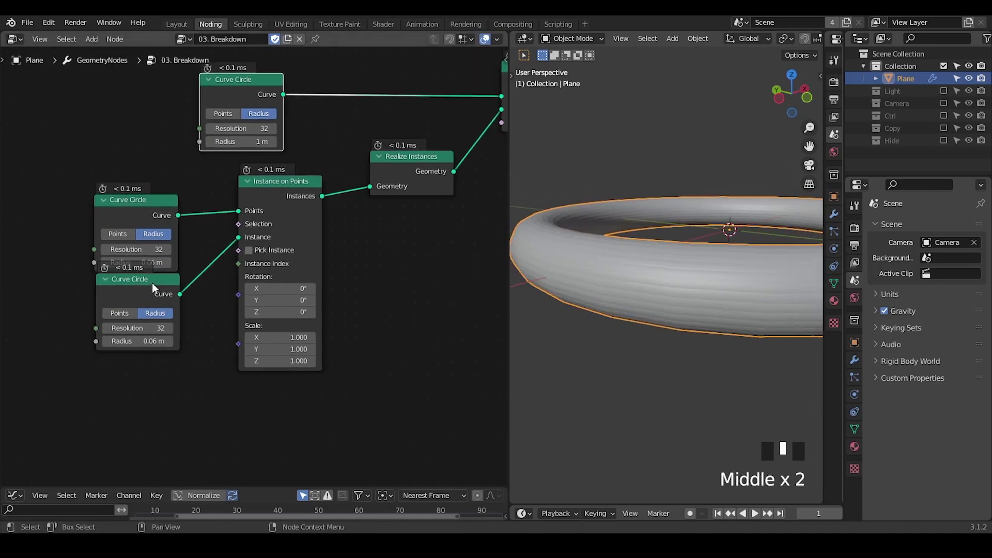
pyautogui.moveTo(152, 283); pyautogui.dragTo(162, 310)
pyautogui.click(133, 249)
pyautogui.moveTo(133, 249); pyautogui.dragTo(164, 262)
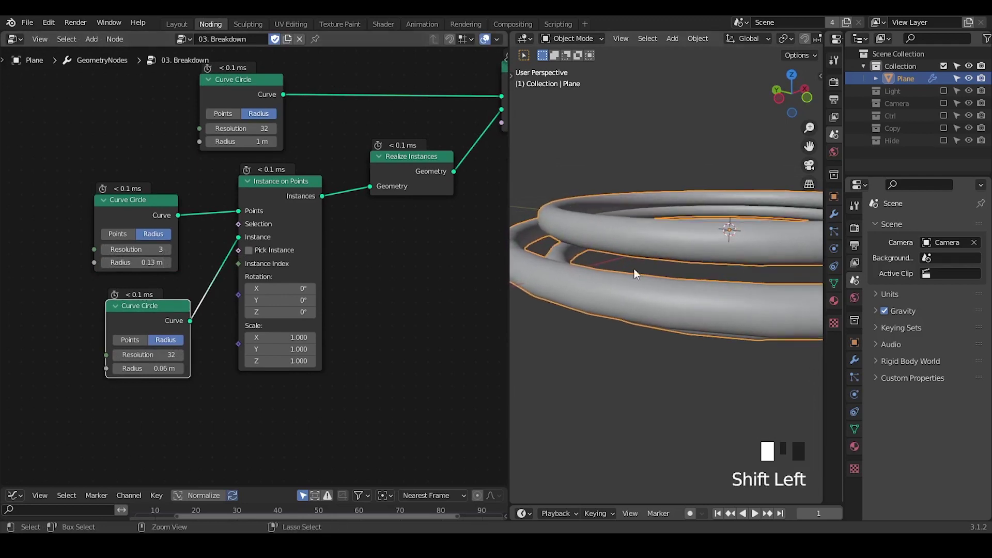
pyautogui.keyDown('ctrl'); pyautogui.moveTo(634, 269); pyautogui.dragTo(656, 312, button='middle'); pyautogui.keyUp('ctrl')
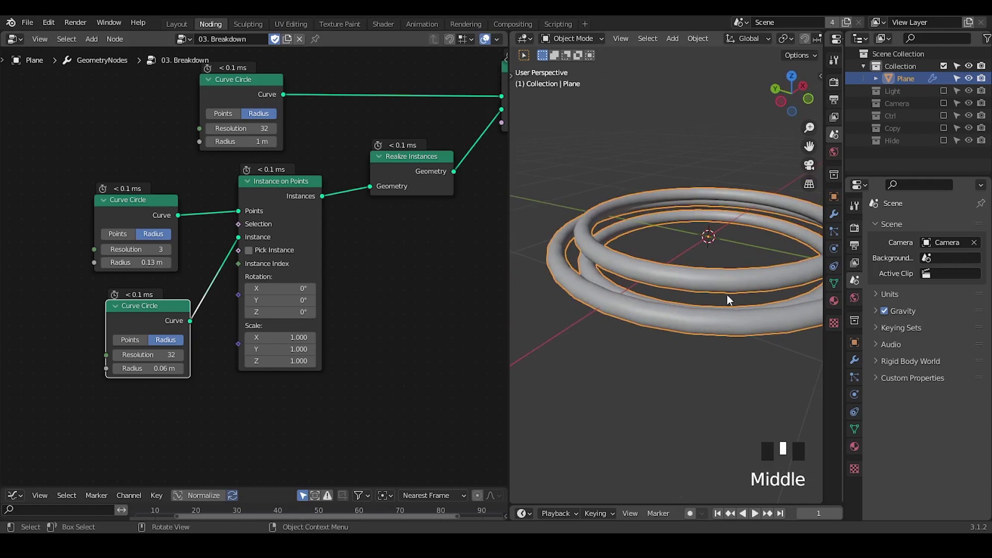
pyautogui.moveTo(548, 241); pyautogui.dragTo(678, 263, button='middle')
# Step: Raise the resolution of the Curve Circle feeding Points to 7
pyautogui.click(167, 249)
pyautogui.click(166, 249)
pyautogui.click(167, 250)
pyautogui.click(167, 250)
pyautogui.click(167, 249)
pyautogui.click(167, 250)
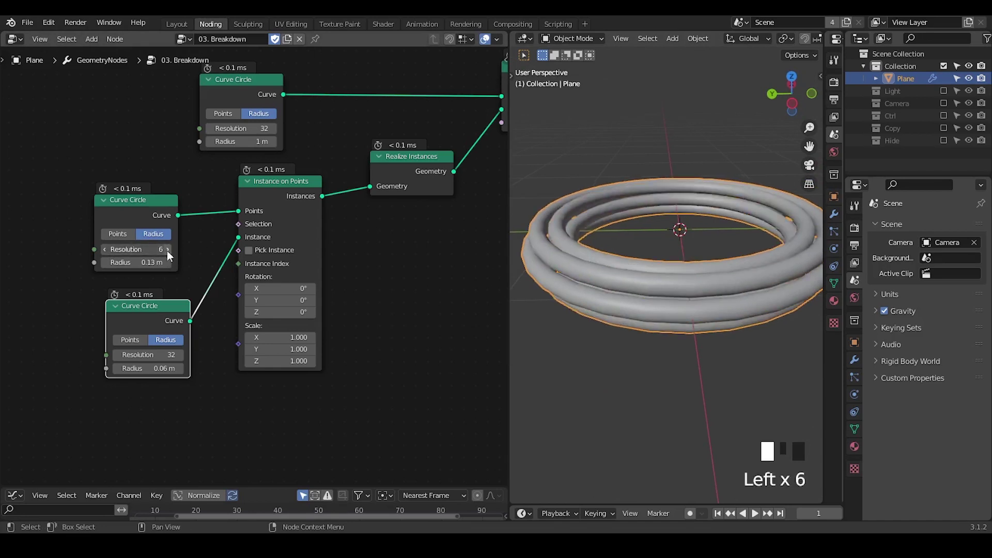
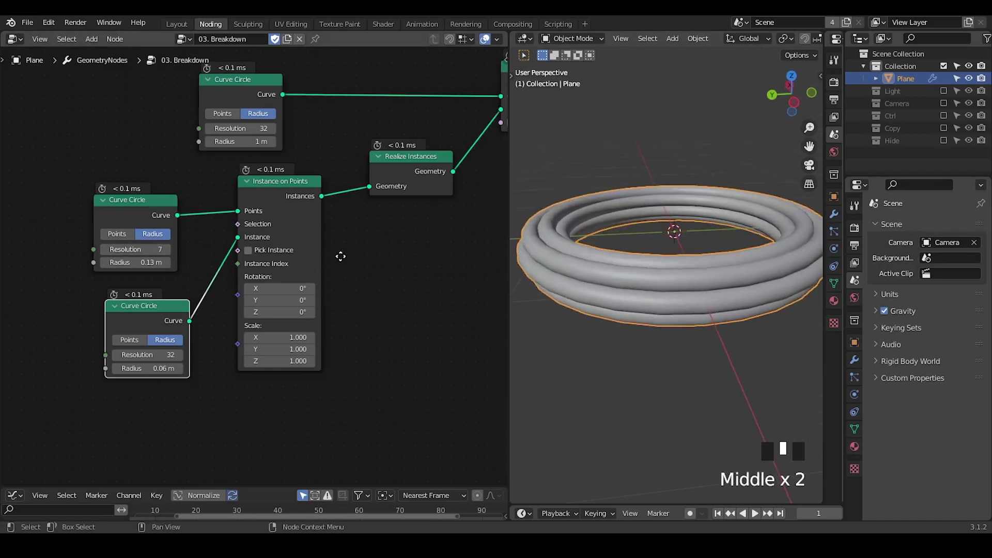
pyautogui.hotkey('ctrl', 'a')
pyautogui.write('helica')
pyautogui.press('Return')
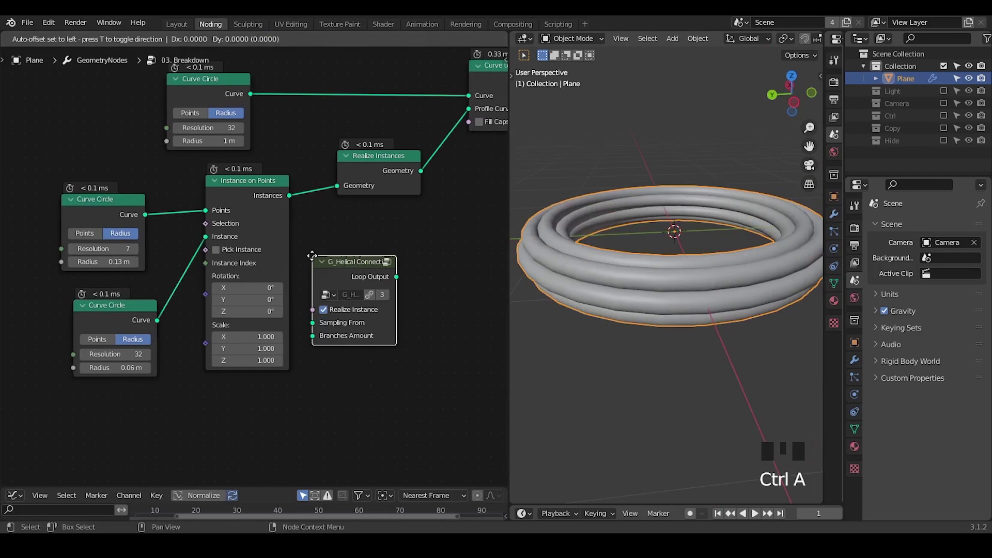
pyautogui.click(384, 271)
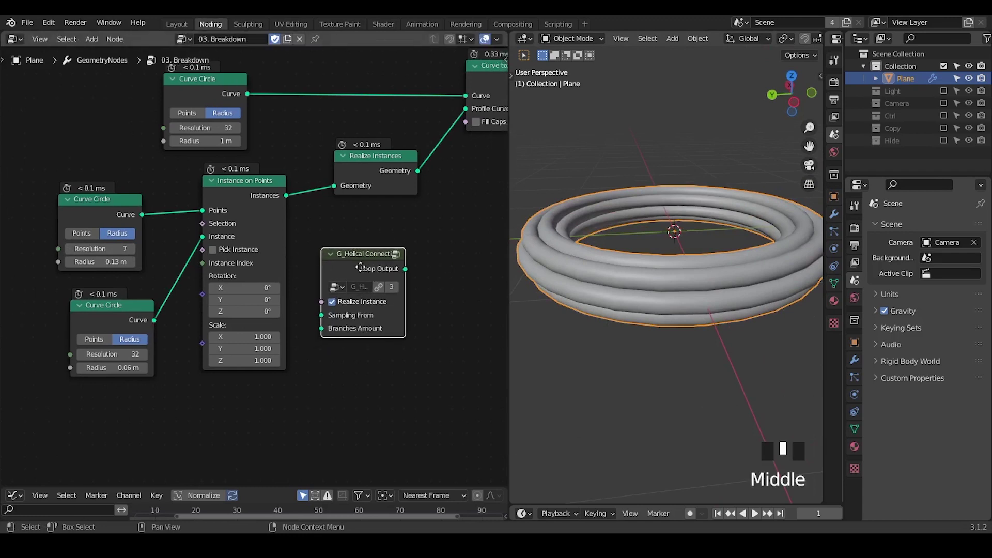
pyautogui.press('Tab')
pyautogui.click(405, 131)
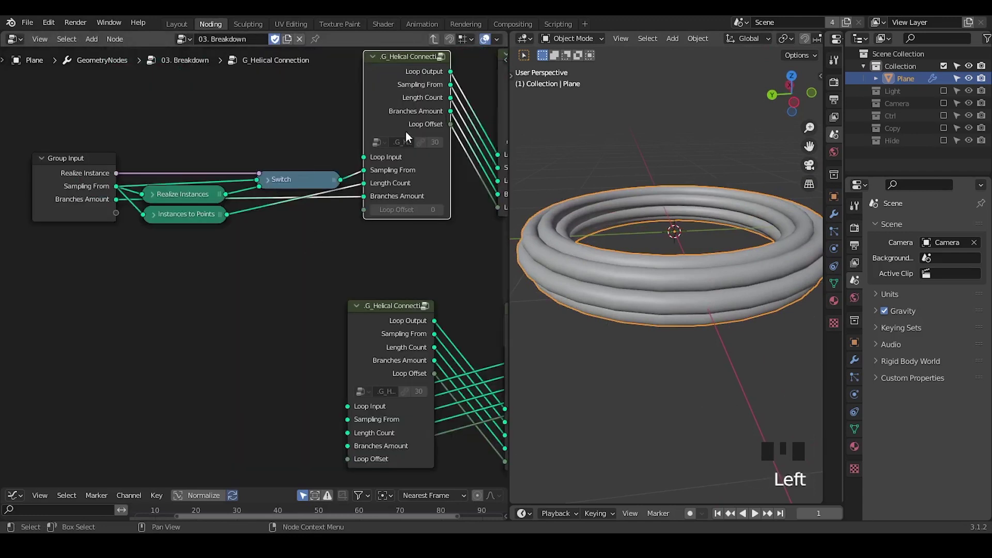
pyautogui.click(434, 38)
pyautogui.click(317, 237)
pyautogui.press('x')
pyautogui.moveTo(317, 238); pyautogui.dragTo(377, 260, button='middle')
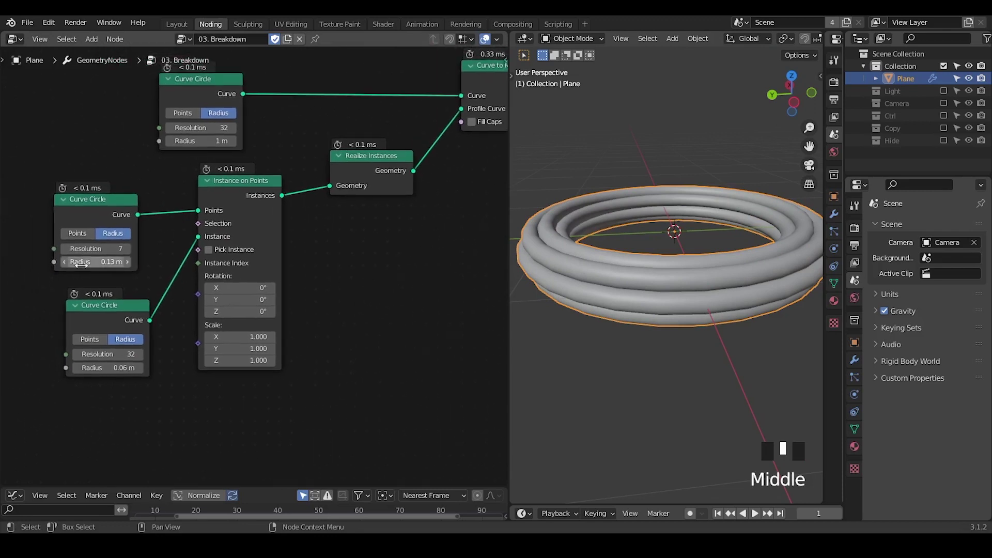
# Step: Try a resolution of 4 on the Curve Circle feeding Points, and settle on 6
pyautogui.click(63, 249)
pyautogui.click(63, 248)
pyautogui.click(63, 248)
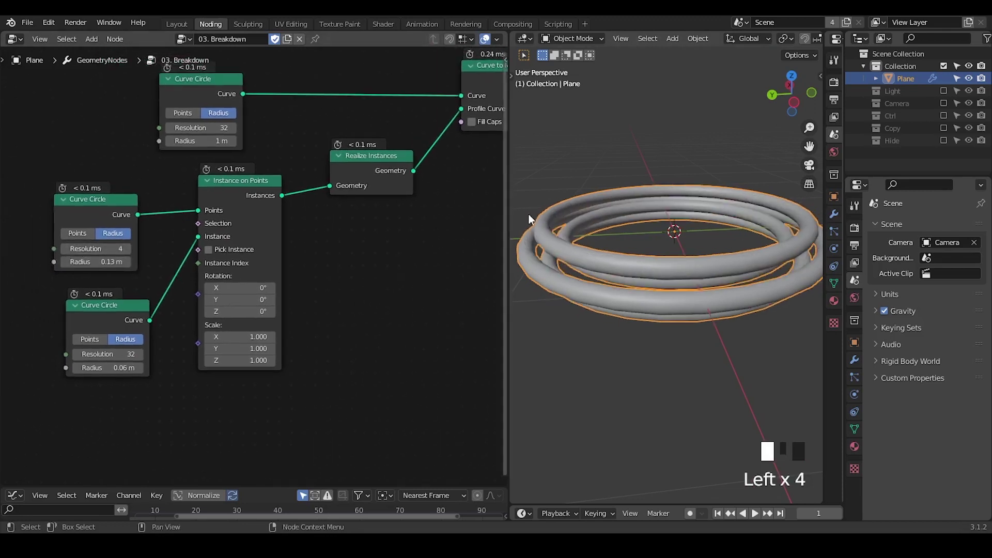
pyautogui.click(129, 249)
pyautogui.click(128, 248)
pyautogui.moveTo(664, 289); pyautogui.dragTo(681, 310, button='middle')
# Step: Insert a Set Curve Tilt node between the 1 m Curve Circle and Curve to Mesh, with a tilt of 148°
pyautogui.moveTo(361, 74); pyautogui.dragTo(330, 147, button='middle')
pyautogui.hotkey('ctrl', 'a')
pyautogui.write('set')
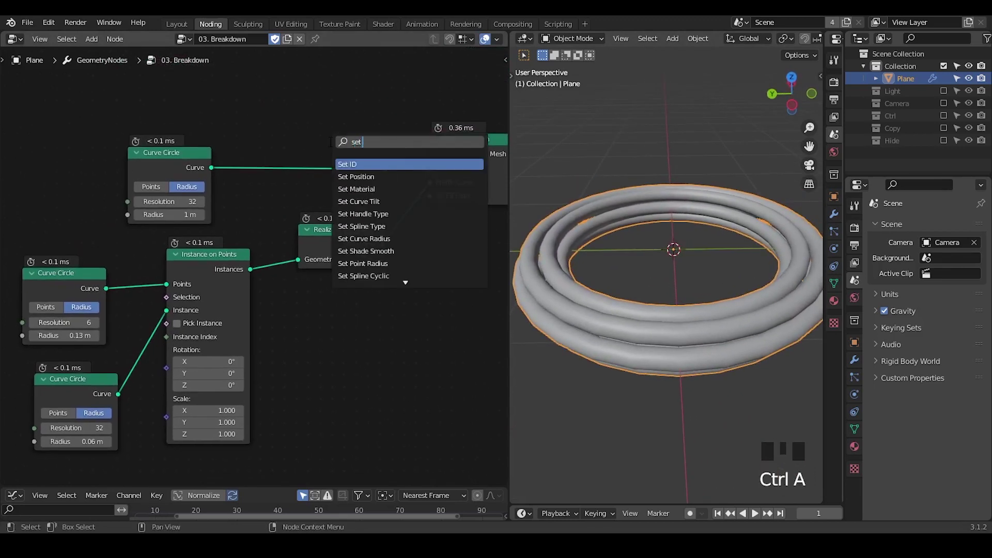
pyautogui.write(' curve')
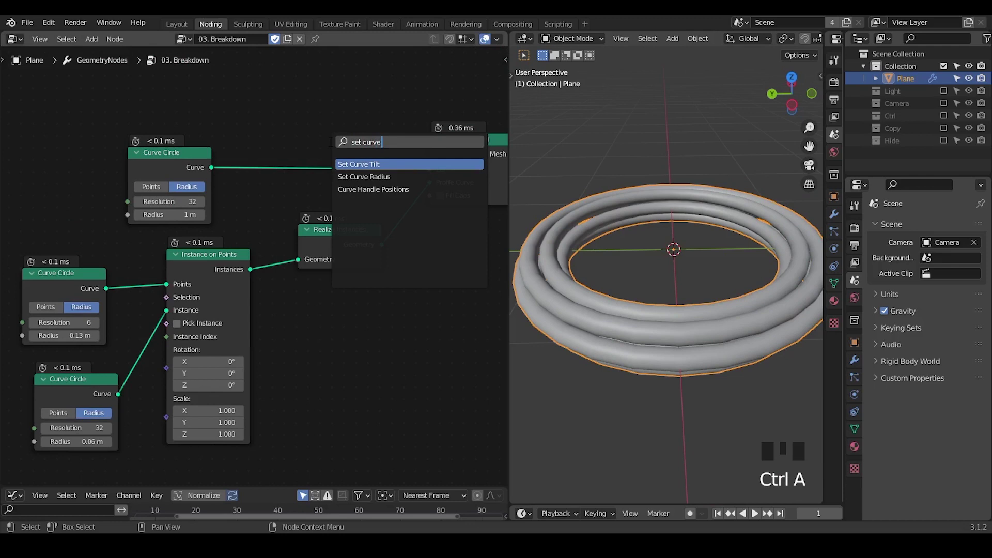
pyautogui.press('Return')
pyautogui.click(279, 108)
pyautogui.moveTo(336, 182); pyautogui.dragTo(412, 181)
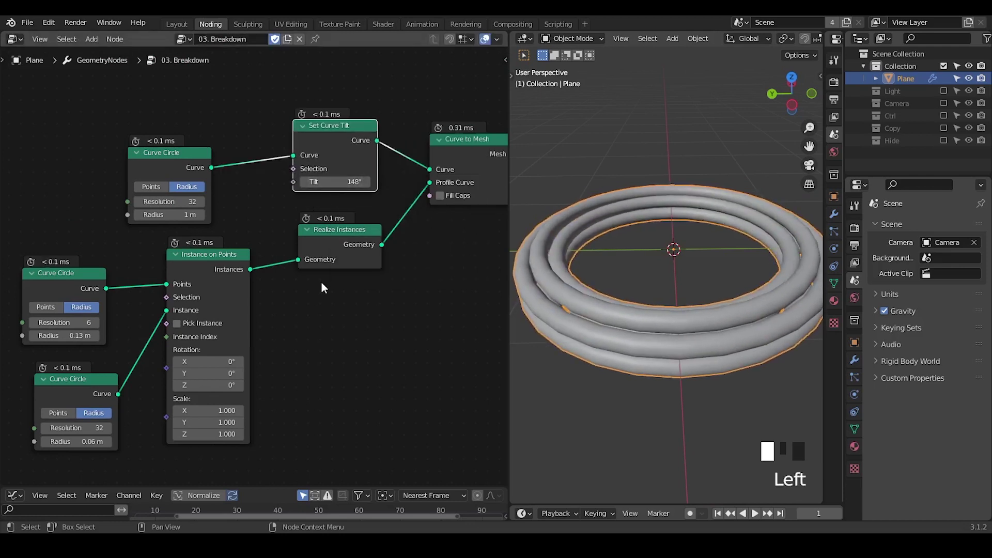
# Step: Add a G_Float Range node and connect its Values output to the Tilt input of Set Curve Tilt
pyautogui.hotkey('ctrl', 'a')
pyautogui.write('float range')
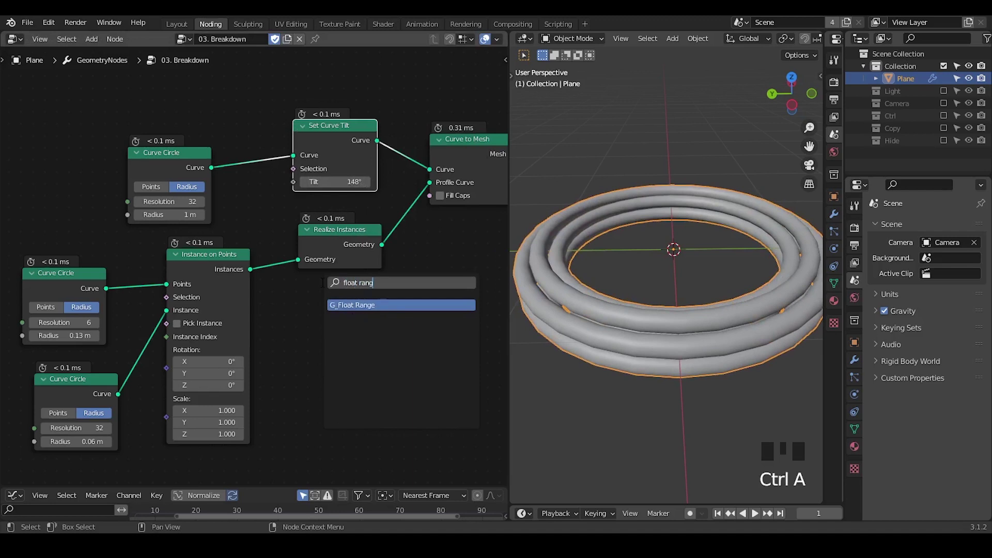
pyautogui.press('Return')
pyautogui.click(14, 73)
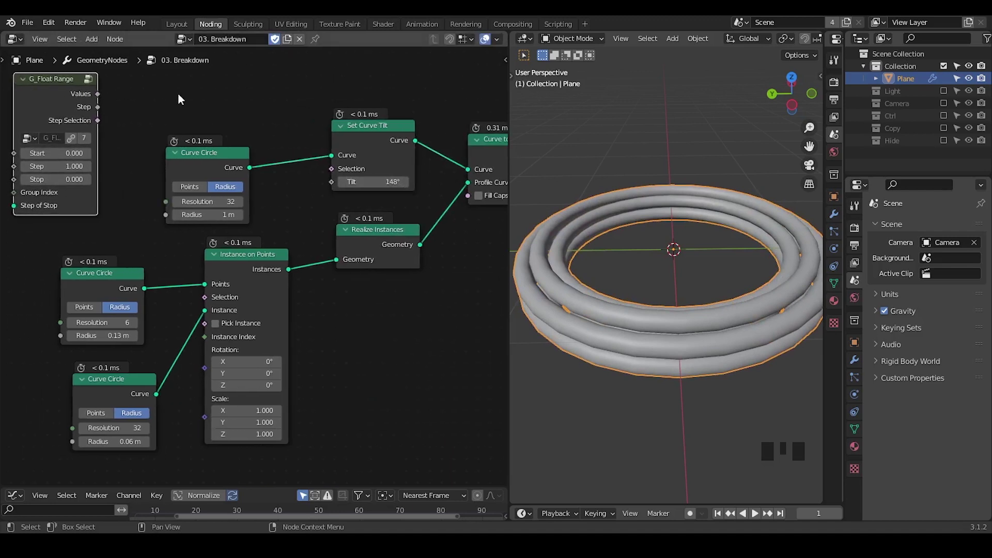
pyautogui.moveTo(280, 163); pyautogui.dragTo(254, 211, button='middle')
pyautogui.moveTo(74, 149); pyautogui.dragTo(317, 239)
pyautogui.moveTo(258, 272); pyautogui.dragTo(289, 253, button='middle')
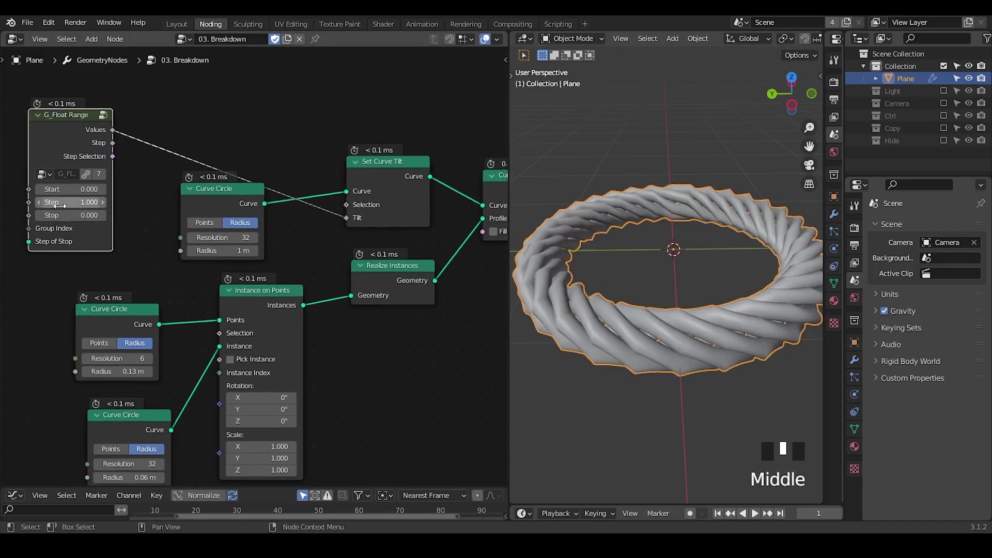
# Step: Handwrite the annotations "1 rad" and "2π 360" in the empty space above the nodes
pyautogui.moveTo(169, 150); pyautogui.dragTo(190, 177, button='middle')
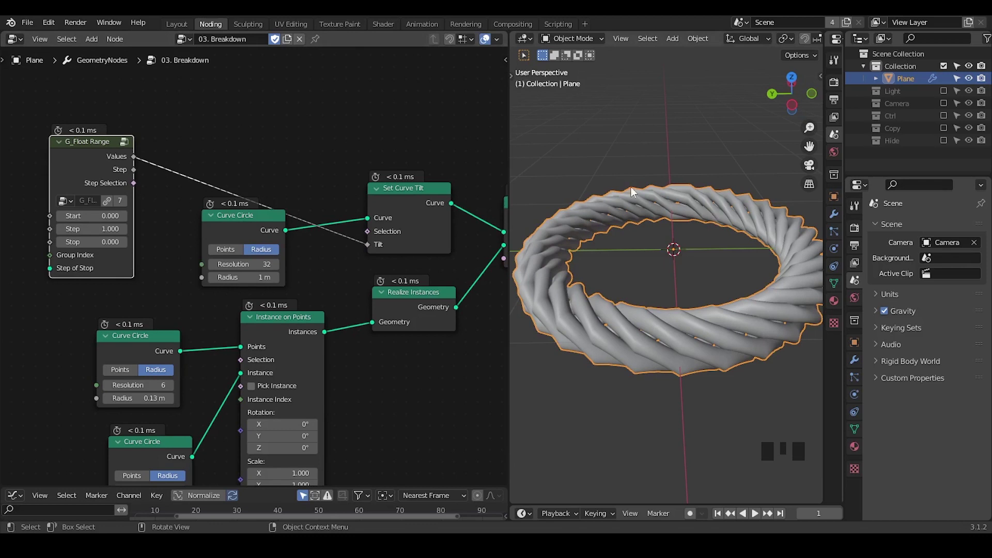
pyautogui.moveTo(208, 83)
pyautogui.mouseDown()
pyautogui.moveTo(207, 117)
pyautogui.moveTo(222, 124)
pyautogui.moveTo(231, 93)
pyautogui.moveTo(262, 126)
pyautogui.moveTo(286, 81)
pyautogui.moveTo(279, 148)
pyautogui.mouseUp()
pyautogui.moveTo(359, 136); pyautogui.dragTo(301, 131, button='middle')
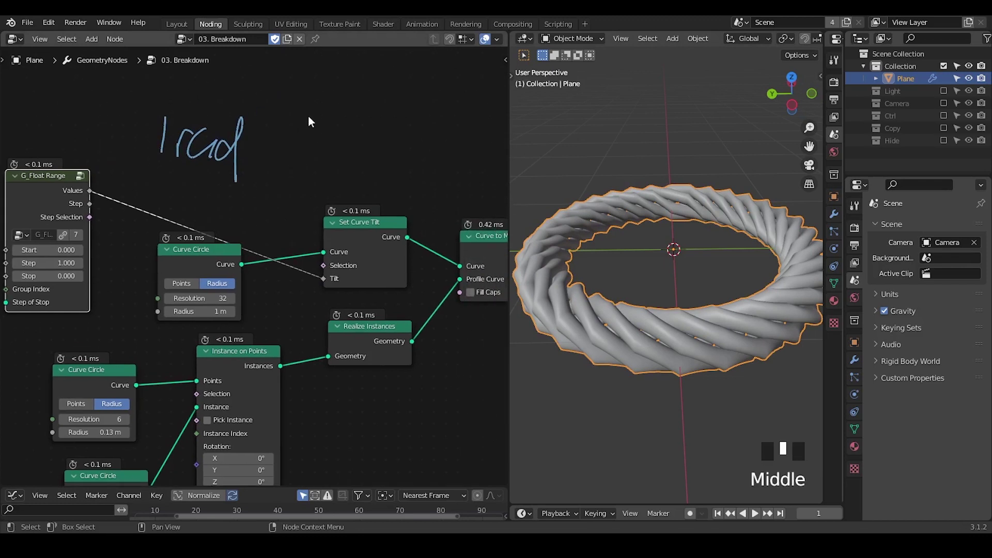
pyautogui.moveTo(307, 91)
pyautogui.mouseDown()
pyautogui.moveTo(308, 112)
pyautogui.moveTo(331, 115)
pyautogui.moveTo(356, 87)
pyautogui.moveTo(334, 109)
pyautogui.mouseUp()
pyautogui.moveTo(345, 89); pyautogui.dragTo(362, 115)
pyautogui.moveTo(403, 74); pyautogui.dragTo(392, 116)
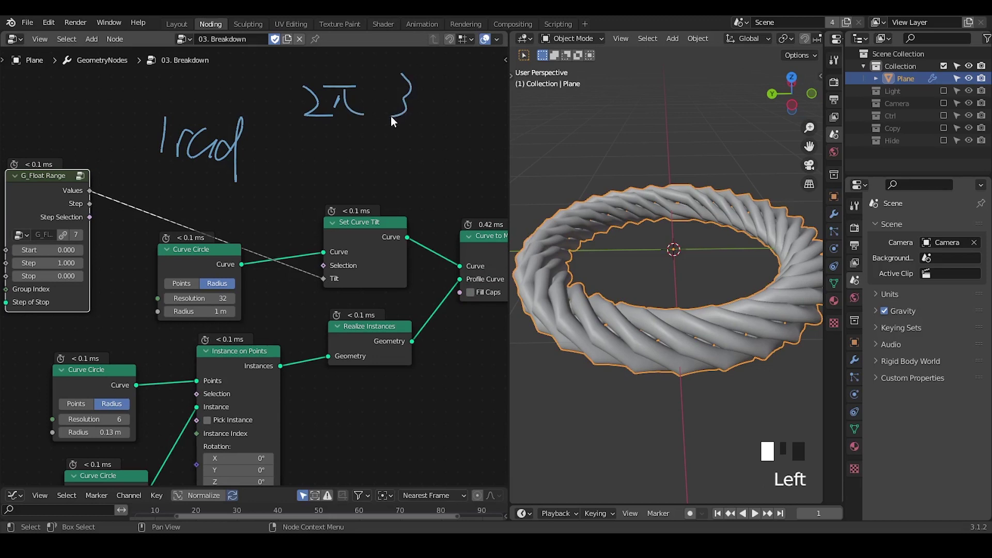
pyautogui.moveTo(433, 71)
pyautogui.mouseDown()
pyautogui.moveTo(417, 102)
pyautogui.moveTo(434, 89)
pyautogui.mouseUp()
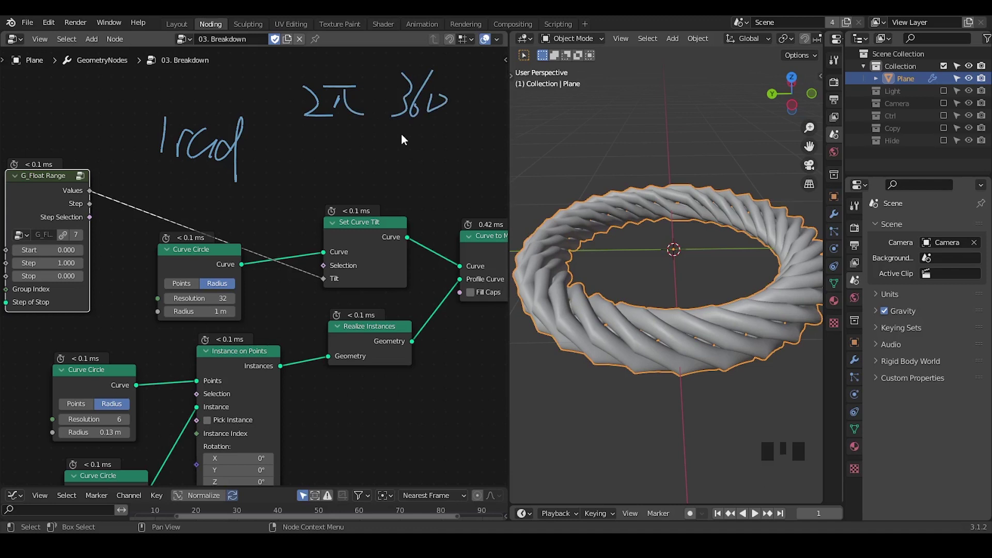
# Step: Erase the handwritten radian notes from the node editor
pyautogui.moveTo(279, 224); pyautogui.dragTo(335, 179, button='middle')
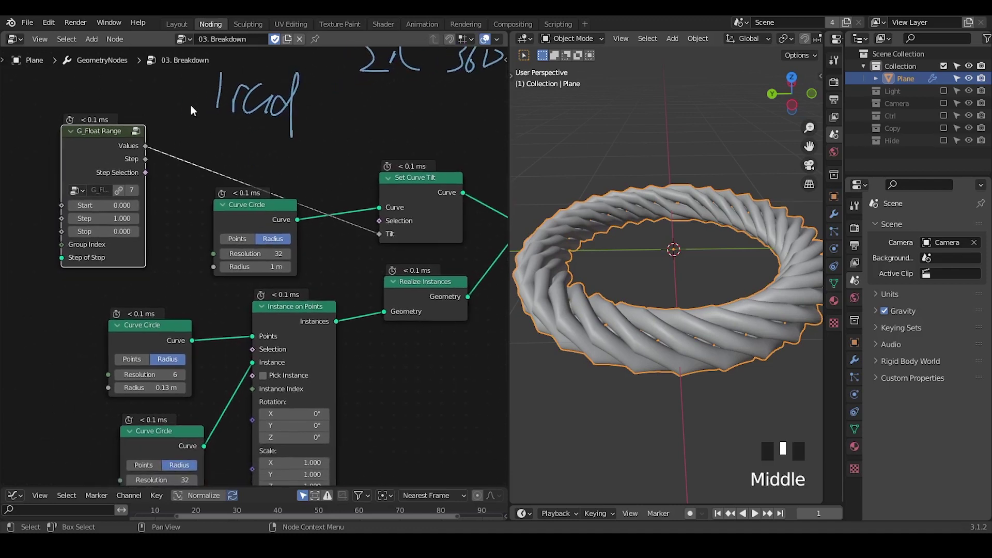
pyautogui.moveTo(387, 124); pyautogui.dragTo(347, 173, button='middle')
pyautogui.moveTo(373, 158)
pyautogui.mouseDown(button='right')
pyautogui.moveTo(212, 125)
pyautogui.moveTo(280, 189)
pyautogui.mouseUp(button='right')
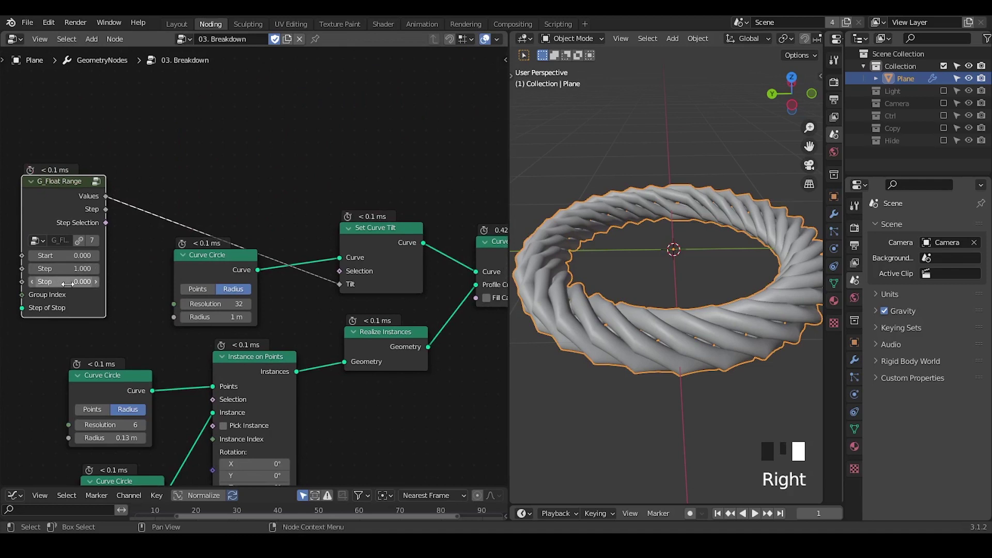
# Step: Try a Stop value of 6.283 on the G_Float Range node
pyautogui.click(83, 283)
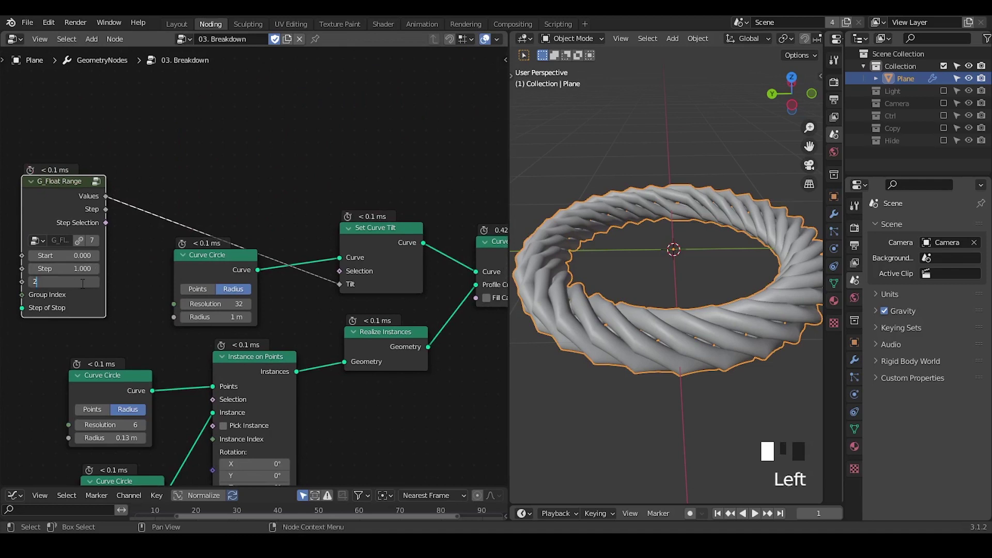
pyautogui.press('BackSpace')
pyautogui.press('BackSpace')
pyautogui.press('Return')
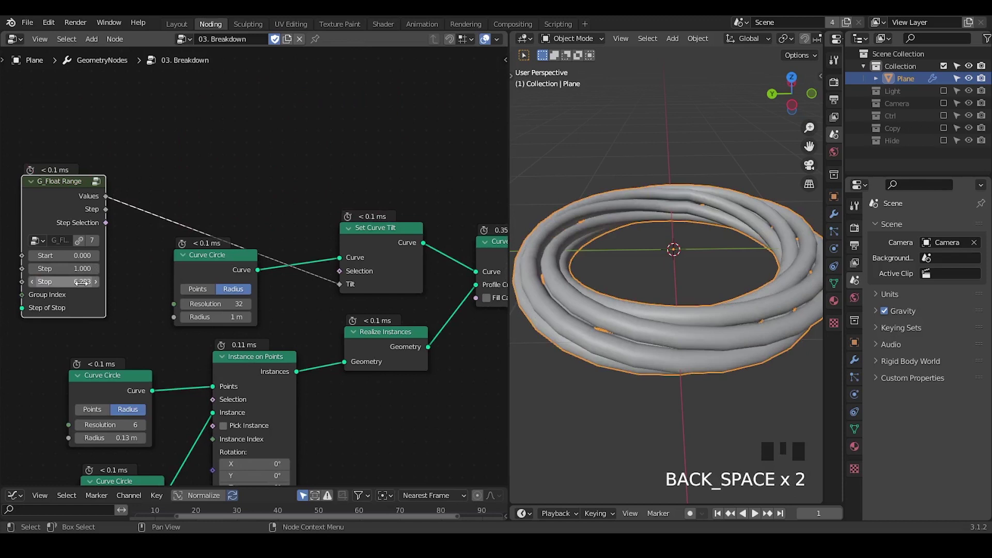
# Step: Return G_Float Range's Stop to 0 and set its Step to 0.700
pyautogui.moveTo(82, 283); pyautogui.dragTo(96, 244, button='middle')
pyautogui.moveTo(613, 257)
pyautogui.mouseDown(button='middle')
pyautogui.moveTo(540, 226)
pyautogui.moveTo(643, 256)
pyautogui.moveTo(622, 243)
pyautogui.mouseUp(button='middle')
pyautogui.moveTo(87, 242)
pyautogui.mouseDown()
pyautogui.moveTo(51, 242)
pyautogui.moveTo(98, 229)
pyautogui.moveTo(78, 229)
pyautogui.mouseUp()
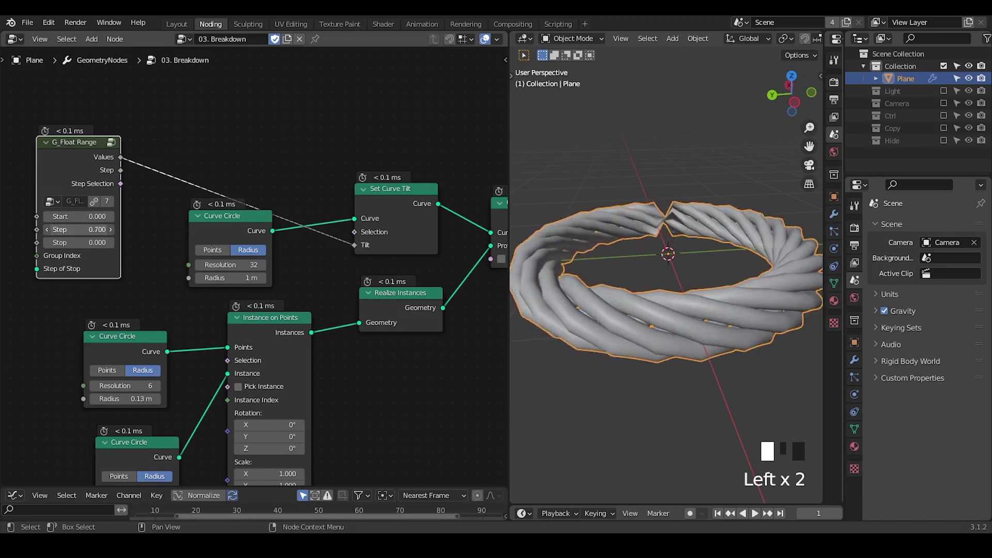
# Step: Move the 1 m Curve Circle slightly up and circle the seam on the twisted ring with an annotation
pyautogui.keyDown('shift'); pyautogui.moveTo(572, 259); pyautogui.dragTo(619, 300, button='middle'); pyautogui.keyUp('shift')
pyautogui.moveTo(216, 234); pyautogui.dragTo(223, 198)
pyautogui.keyDown('shift'); pyautogui.moveTo(672, 284); pyautogui.dragTo(687, 267, button='middle'); pyautogui.keyUp('shift')
pyautogui.moveTo(467, 247); pyautogui.dragTo(437, 234, button='middle')
pyautogui.moveTo(661, 195); pyautogui.dragTo(677, 191)
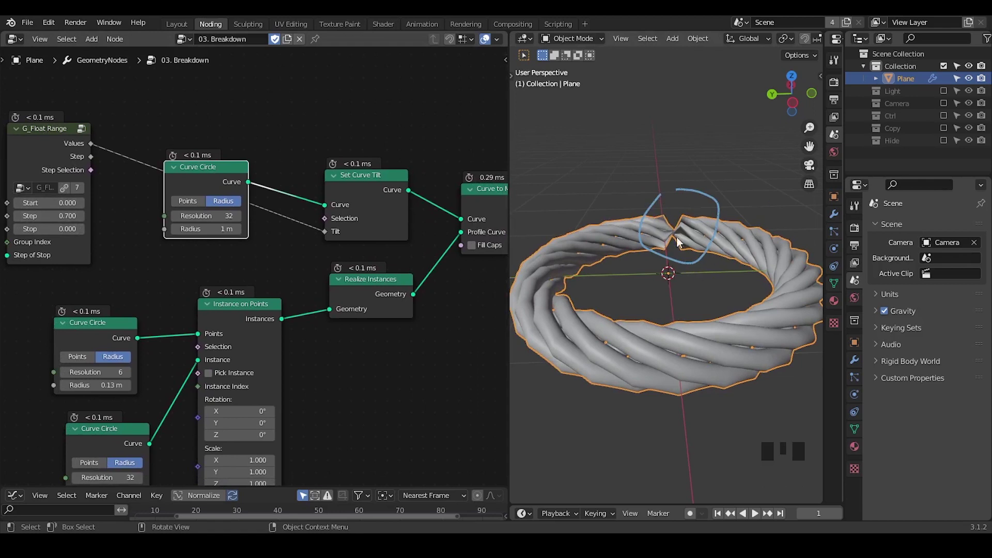
# Step: Insert a G_Reset Spline node between the 1 m Curve Circle and Set Curve Tilt
pyautogui.moveTo(413, 321)
pyautogui.mouseDown(button='middle')
pyautogui.moveTo(392, 303)
pyautogui.moveTo(418, 309)
pyautogui.mouseUp(button='middle')
pyautogui.press('ctrl')
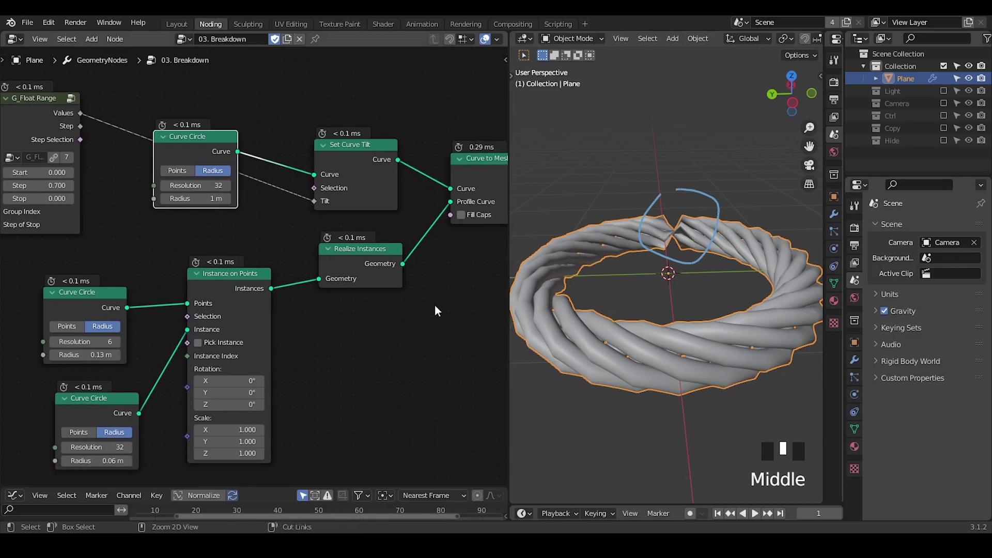
pyautogui.hotkey('ctrl', 'a')
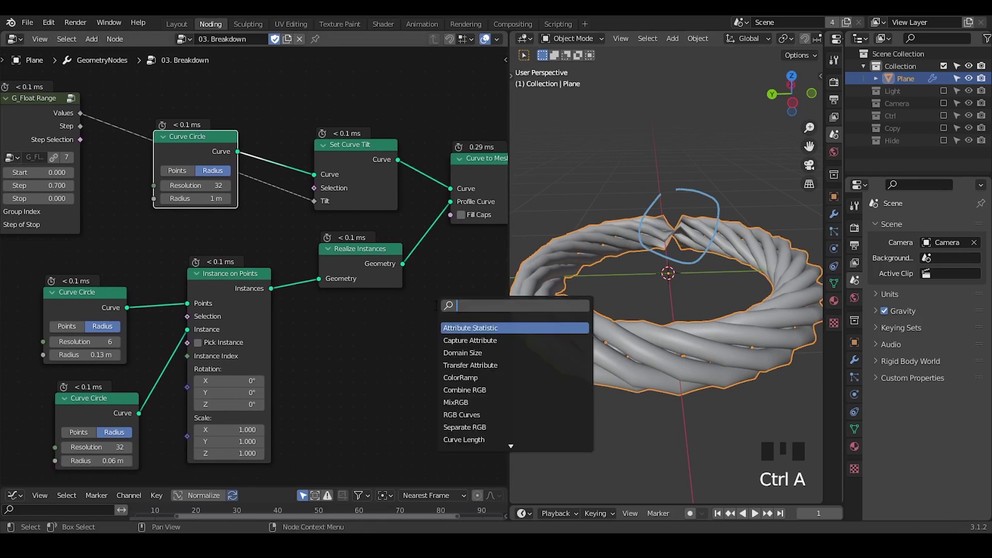
pyautogui.write('reset sp')
pyautogui.press('Return')
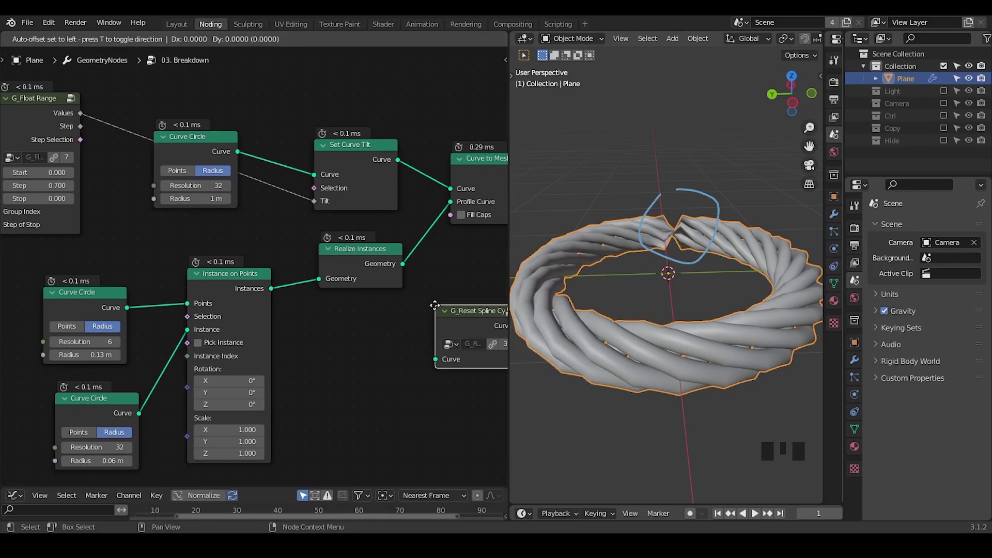
pyautogui.click(245, 116)
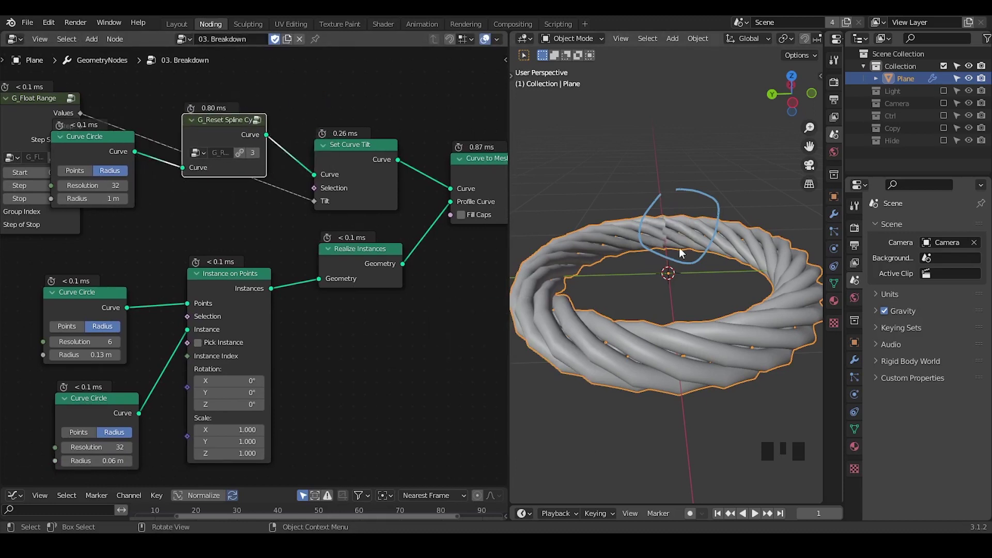
pyautogui.moveTo(227, 129); pyautogui.dragTo(241, 117)
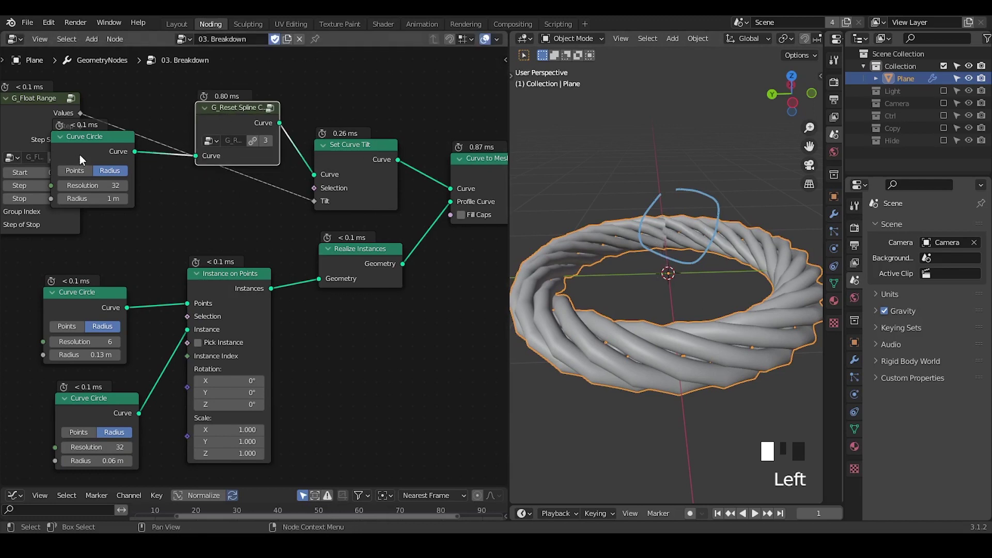
# Step: Move the 1 m Curve Circle back beside its link and remove the G_Reset Spline node while keeping the connection
pyautogui.moveTo(79, 154); pyautogui.dragTo(124, 176)
pyautogui.click(232, 119)
pyautogui.hotkey('ctrl', 'x')
# Step: Set G_Float Range's Stop to 2*tau, and settle on 25.133
pyautogui.moveTo(157, 221); pyautogui.dragTo(222, 209, button='middle')
pyautogui.click(112, 186)
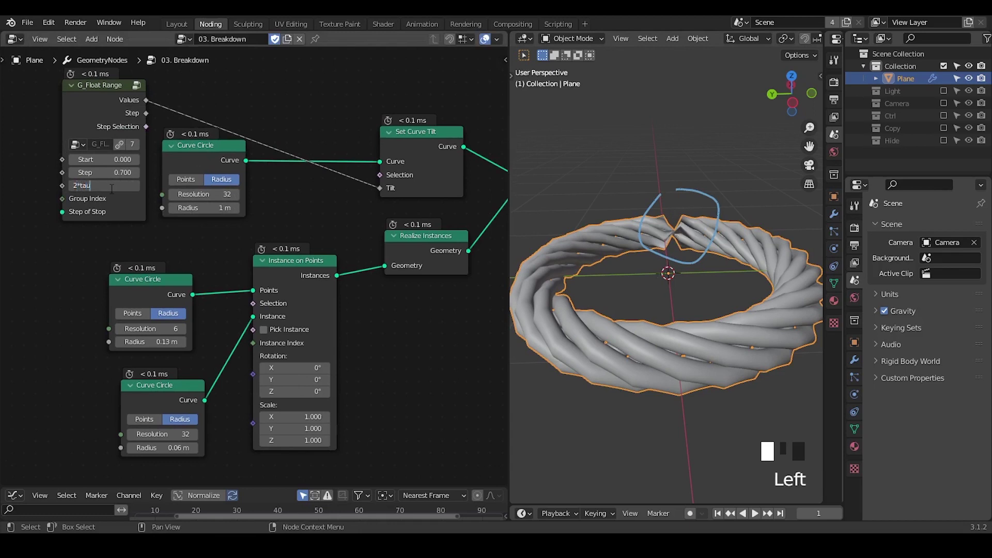
pyautogui.press('Return')
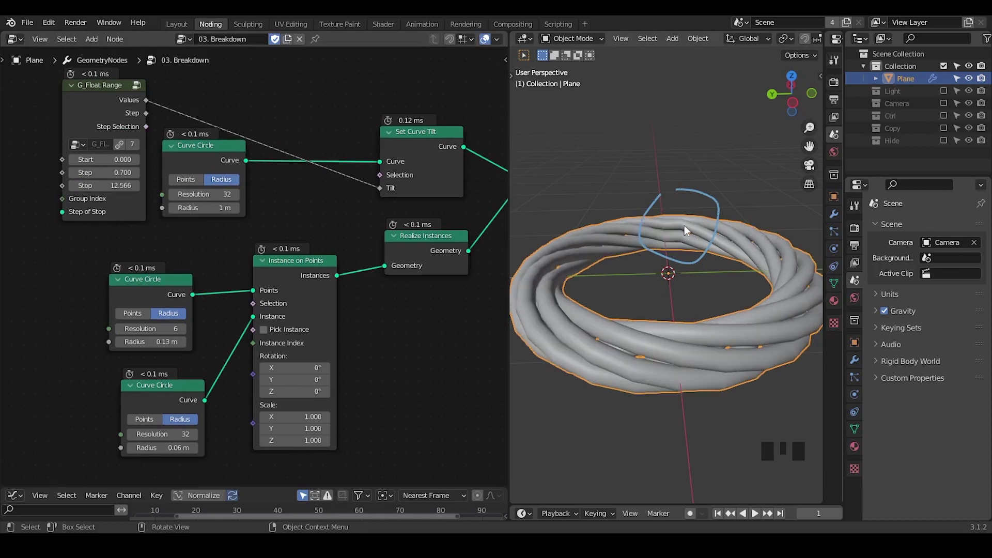
pyautogui.click(127, 186)
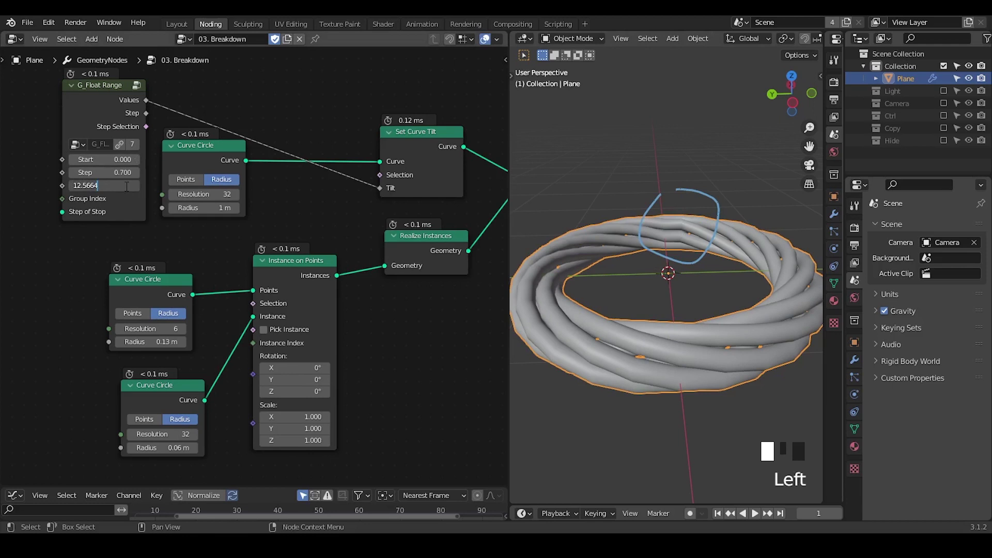
pyautogui.press('Return')
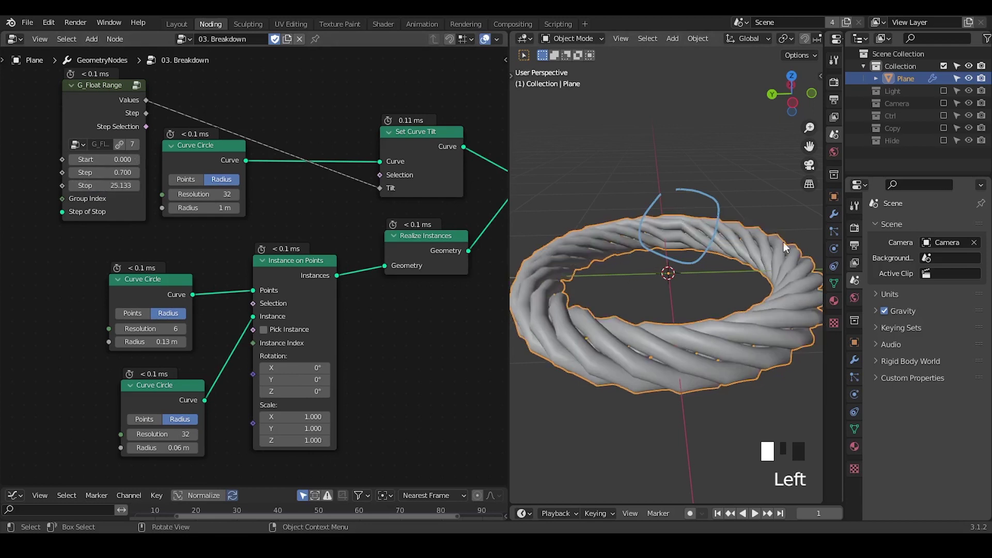
# Step: Move G_Float Range away from the Curve Circle and select the tilt, mesh and profile instancing nodes
pyautogui.moveTo(109, 187); pyautogui.dragTo(161, 242, button='middle')
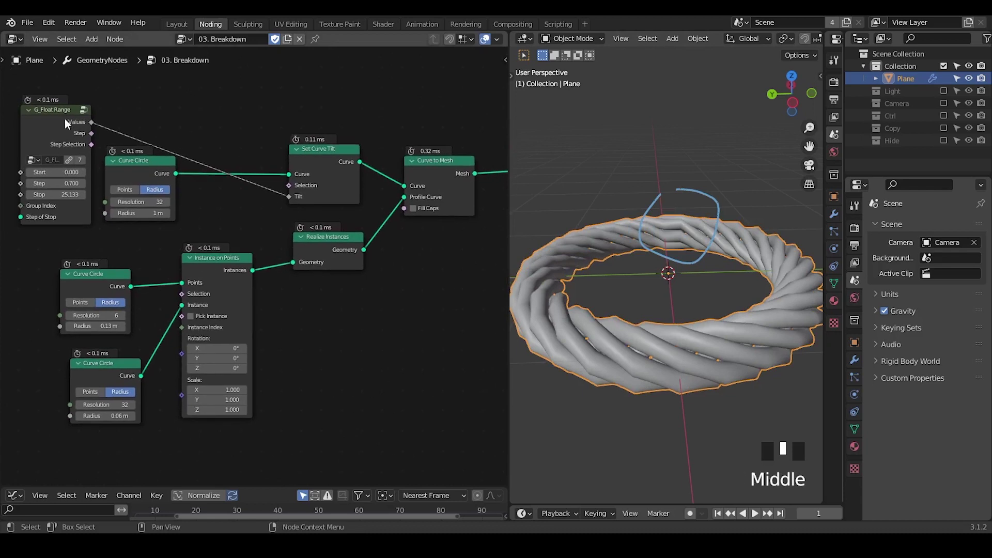
pyautogui.moveTo(70, 117); pyautogui.dragTo(8, 108)
pyautogui.moveTo(441, 84); pyautogui.dragTo(97, 395)
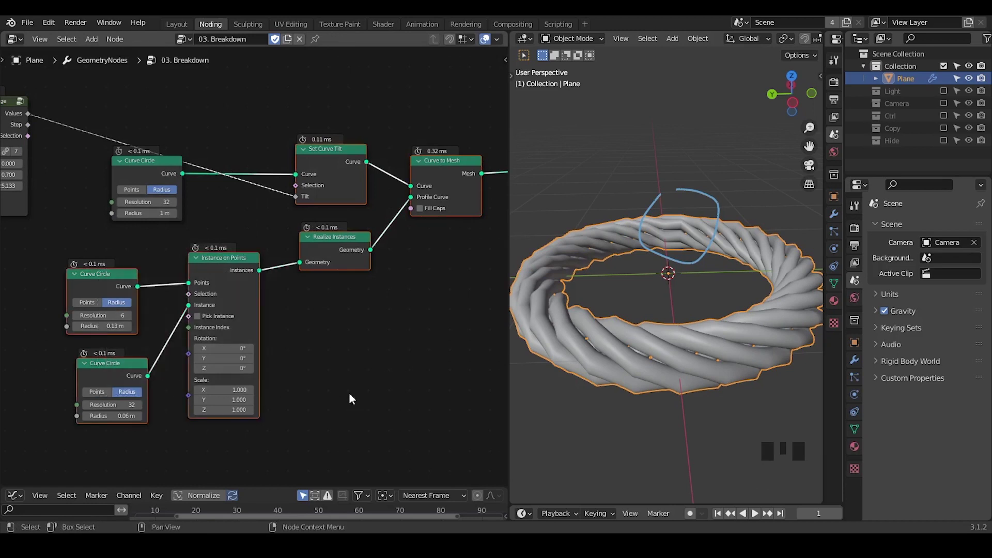
pyautogui.moveTo(350, 394); pyautogui.dragTo(311, 392, button='middle')
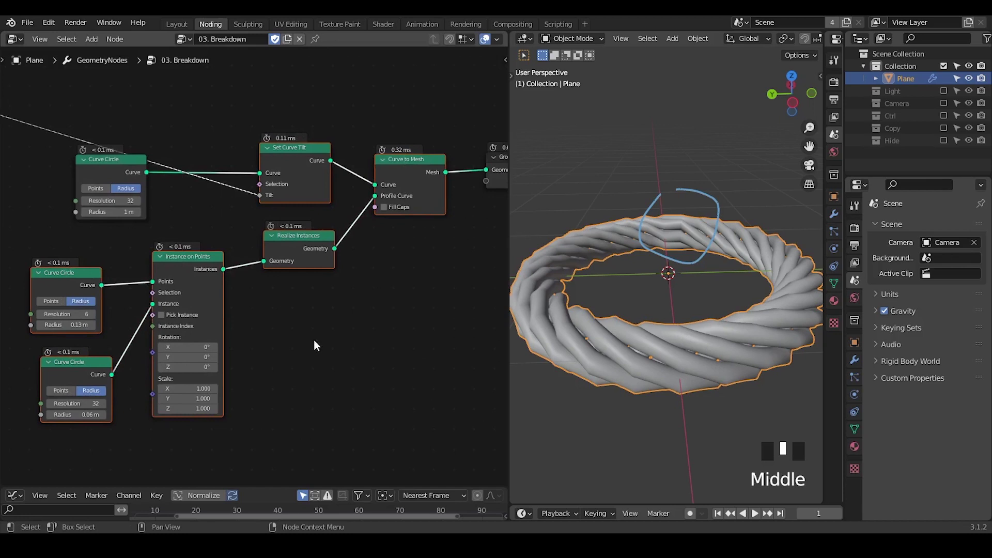
# Step: Add a G_Helical Connections node below Realize Instances and widen it to show its full name
pyautogui.hotkey('ctrl', 'a')
pyautogui.write('he')
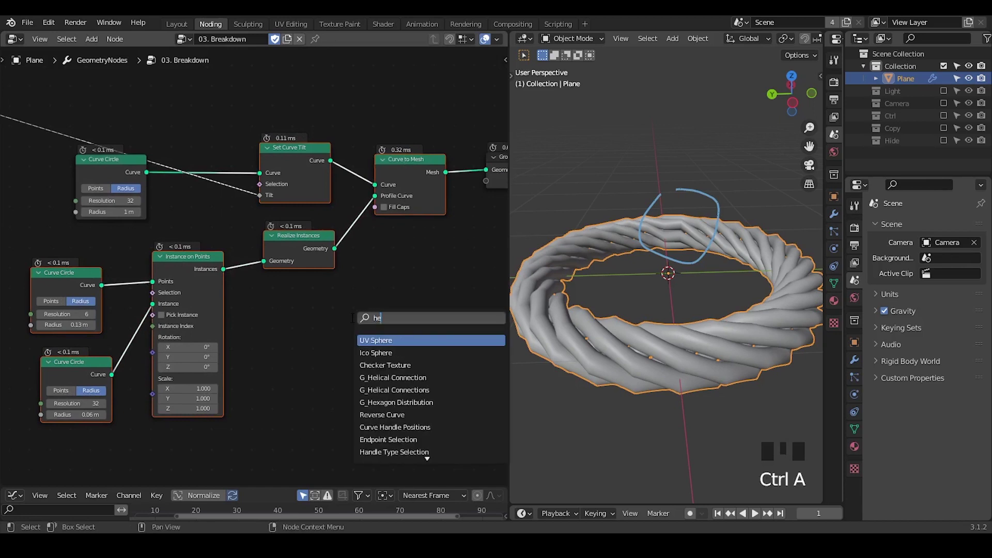
pyautogui.write('lical')
pyautogui.press('Down')
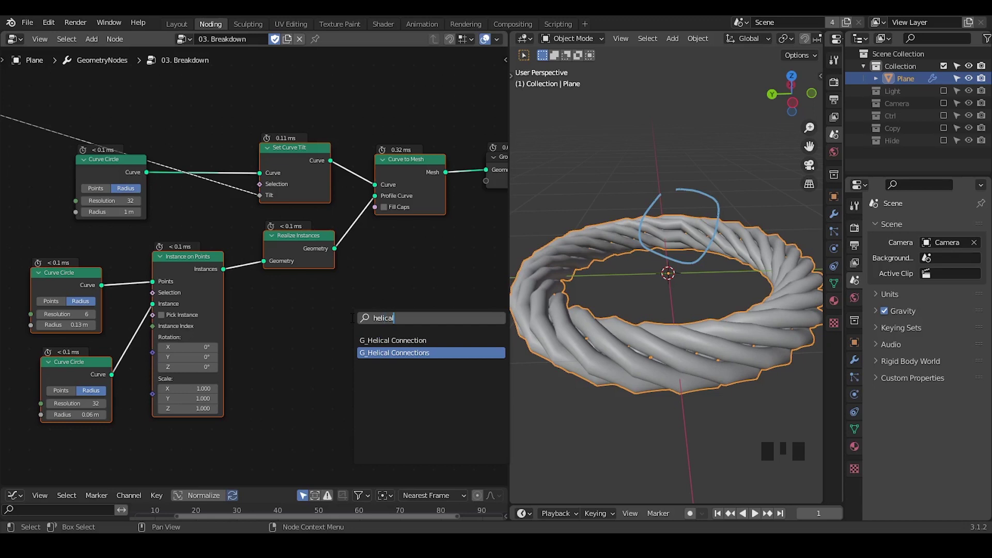
pyautogui.press('Return')
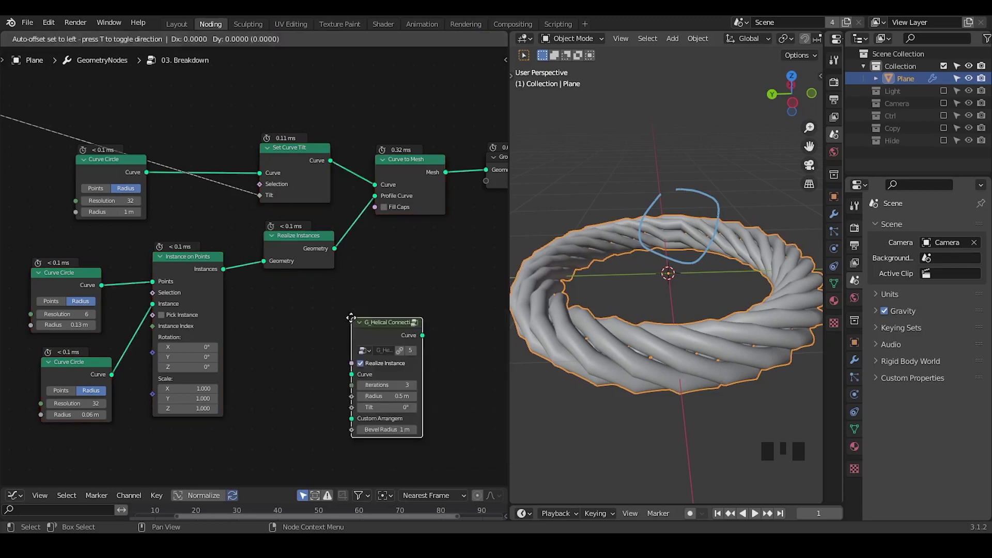
pyautogui.click(308, 295)
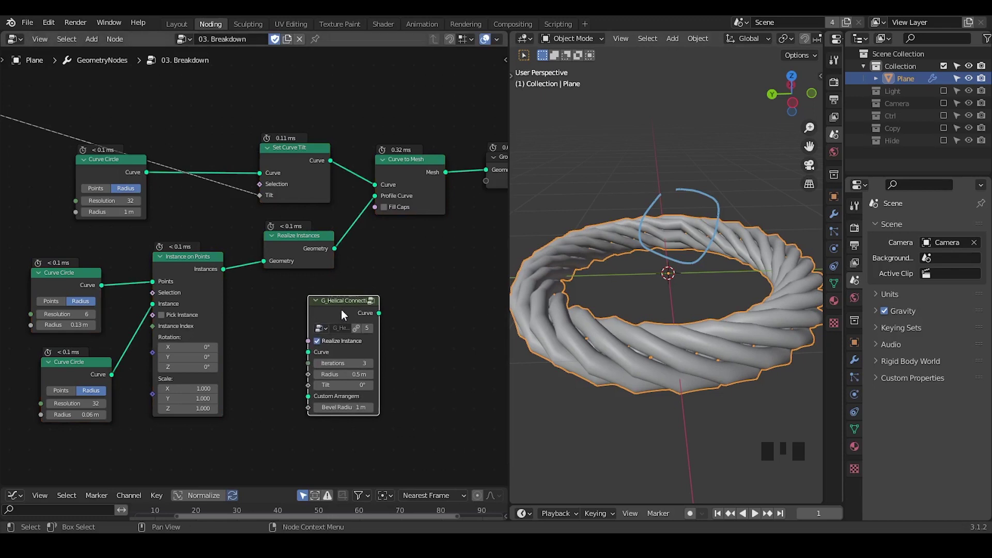
pyautogui.moveTo(335, 289); pyautogui.dragTo(345, 264, button='middle')
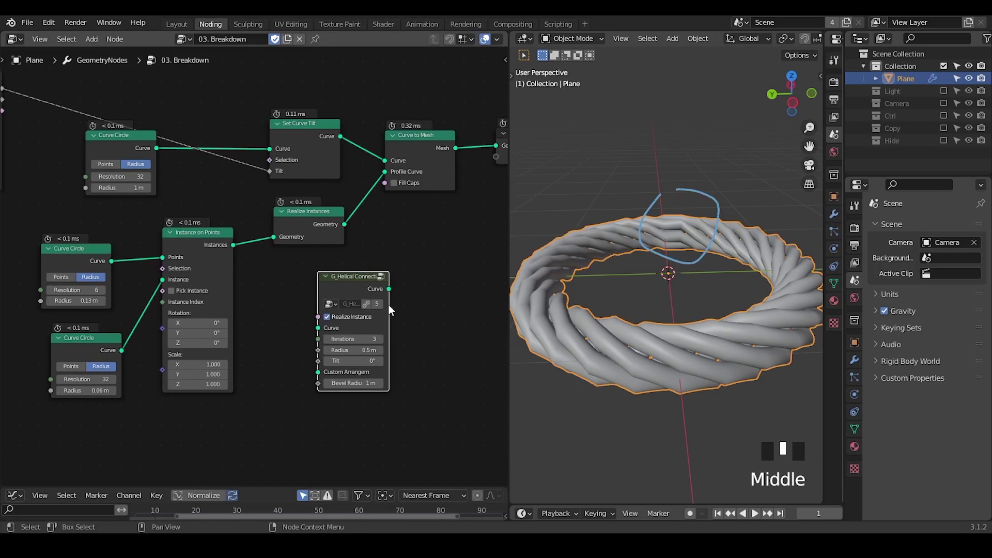
pyautogui.moveTo(388, 303); pyautogui.dragTo(415, 306)
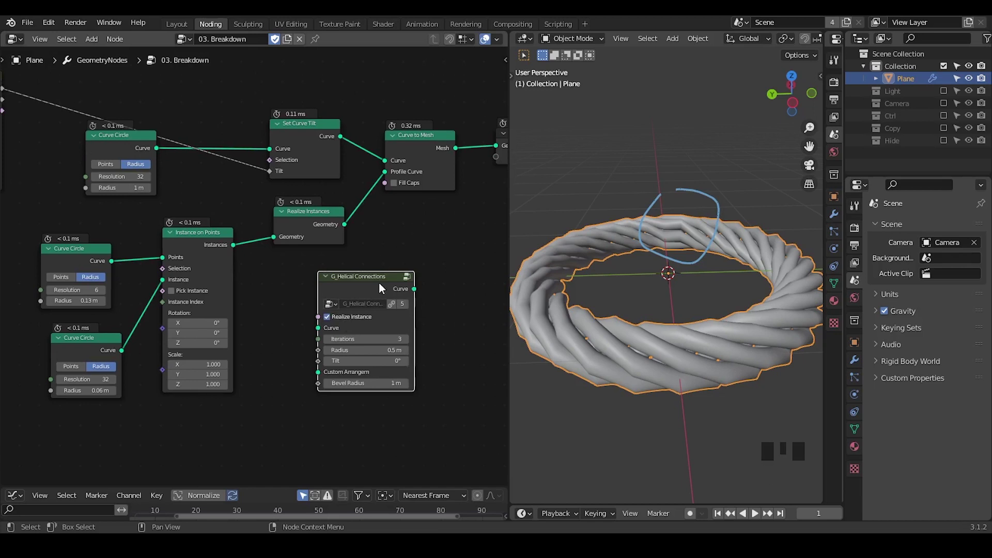
# Step: Add a G_Helical Connection node below Curve to Mesh and arrange it above G_Helical Connections
pyautogui.moveTo(392, 290); pyautogui.dragTo(358, 274, button='middle')
pyautogui.hotkey('ctrl', 'a')
pyautogui.write('helical')
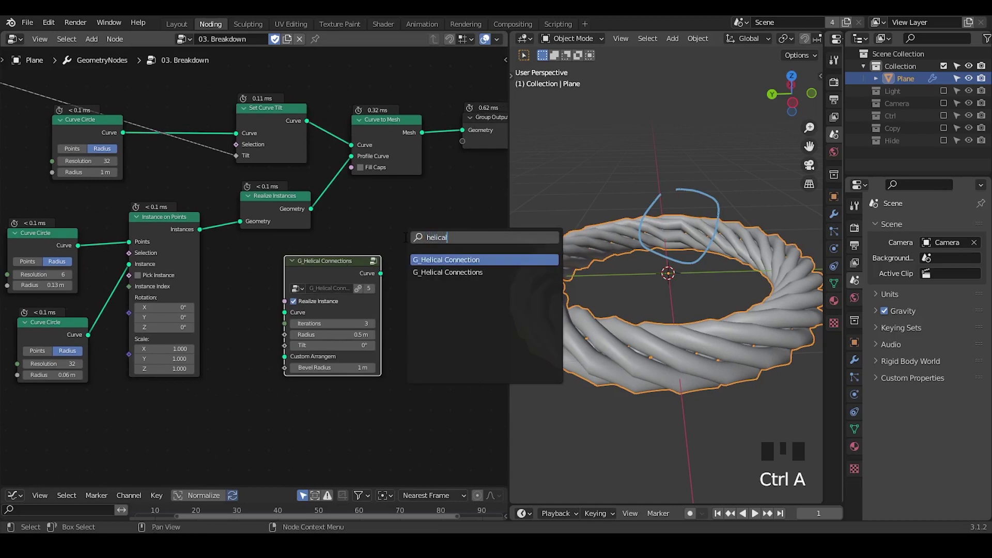
pyautogui.press('Return')
pyautogui.click(397, 190)
pyautogui.moveTo(337, 276); pyautogui.dragTo(327, 292)
pyautogui.moveTo(438, 203); pyautogui.dragTo(429, 200)
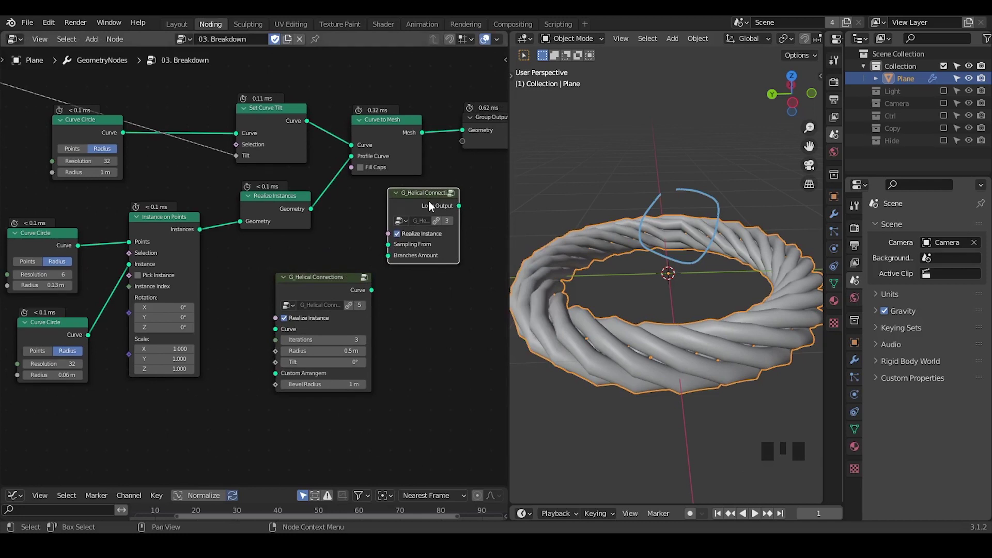
pyautogui.moveTo(327, 291); pyautogui.dragTo(334, 290)
pyautogui.moveTo(407, 196); pyautogui.dragTo(421, 215)
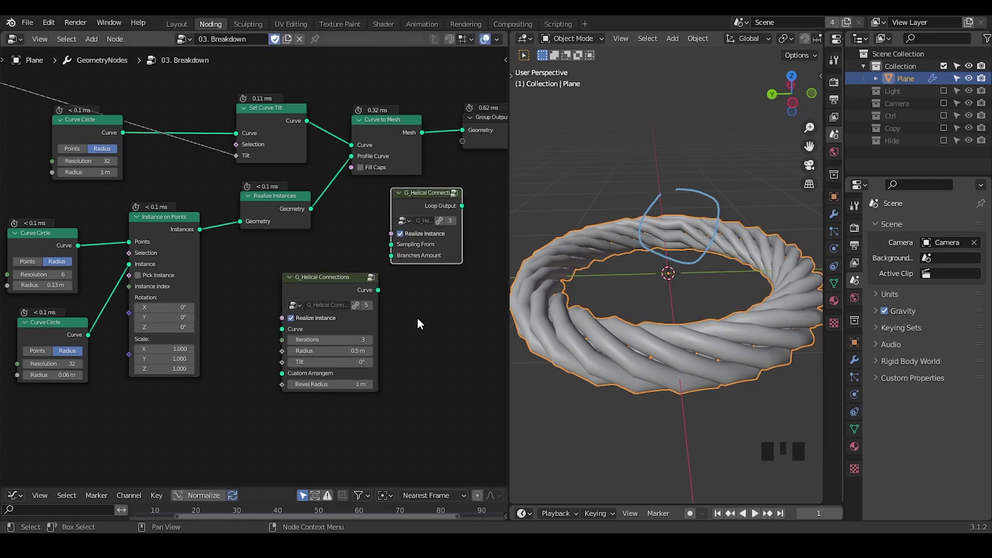
# Step: Move the G_Float Range node down beside the Curve Circle nodes
pyautogui.hotkey('shift', 'ctrl', 'alt', 'q')
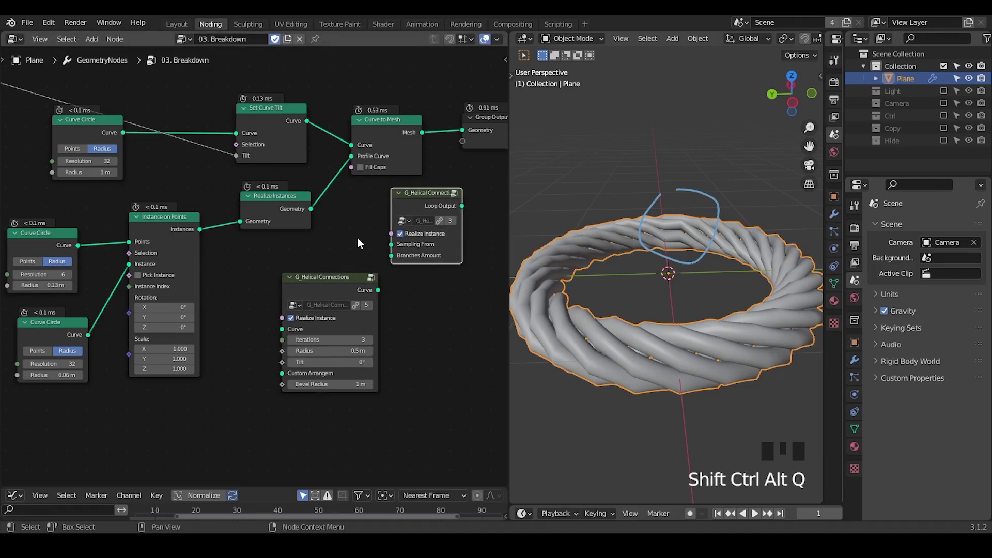
pyautogui.moveTo(260, 260); pyautogui.dragTo(256, 289, button='middle')
pyautogui.moveTo(37, 126); pyautogui.dragTo(42, 222)
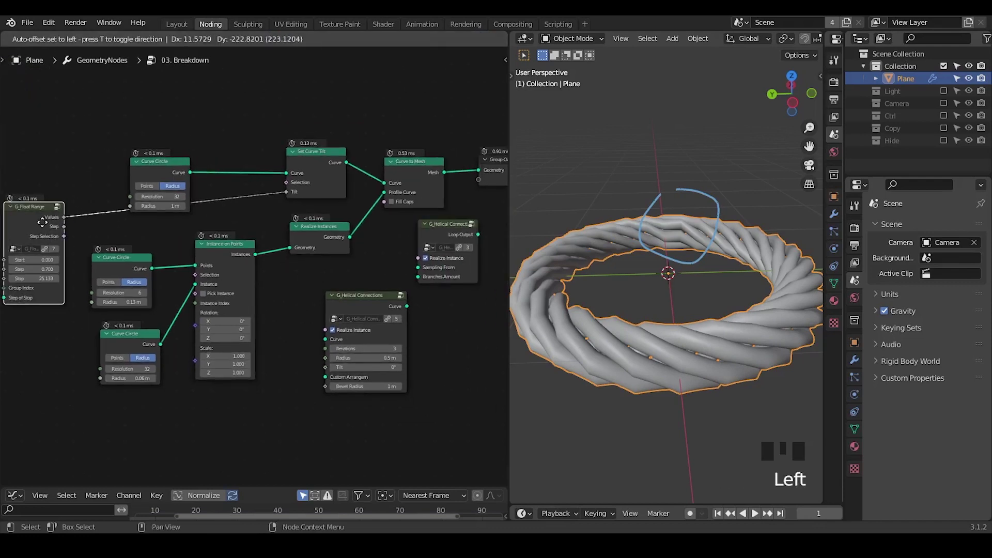